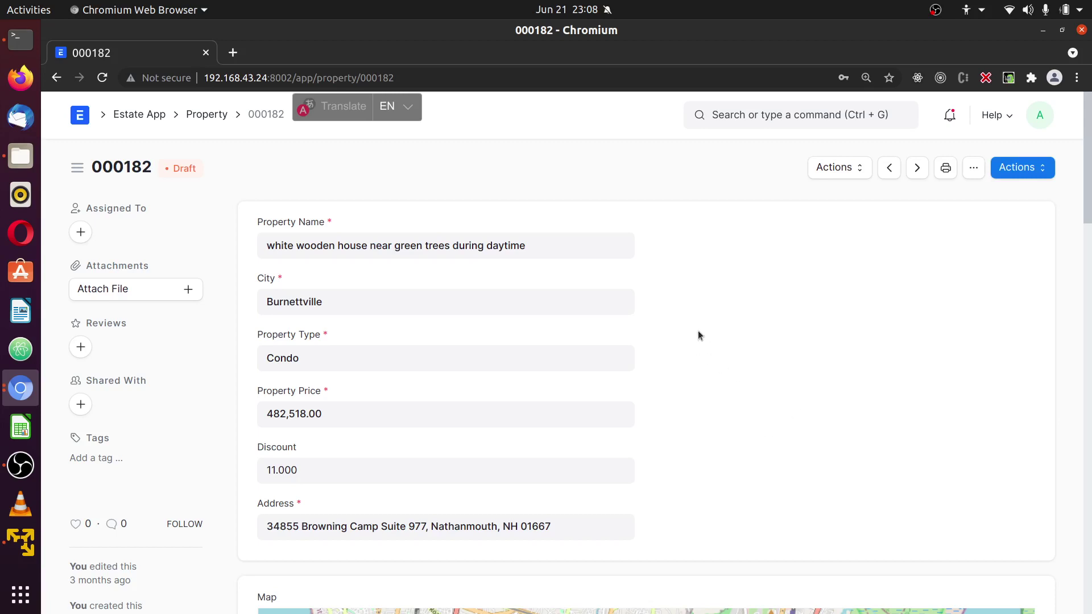
Step: Review the workflow actions available for the draft property record
click(1032, 168)
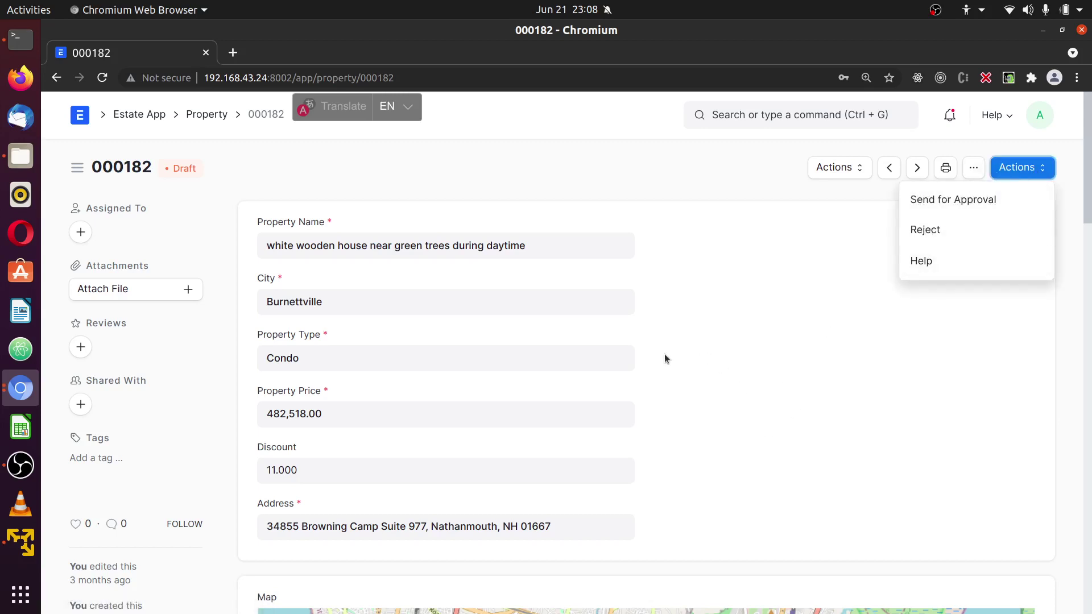
click(705, 335)
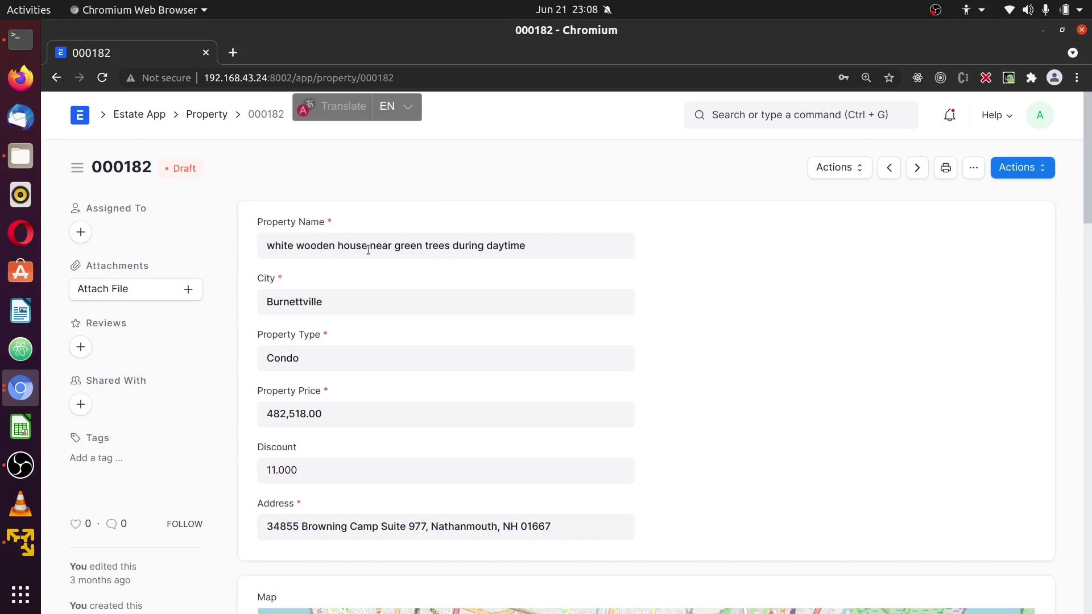
click(1029, 172)
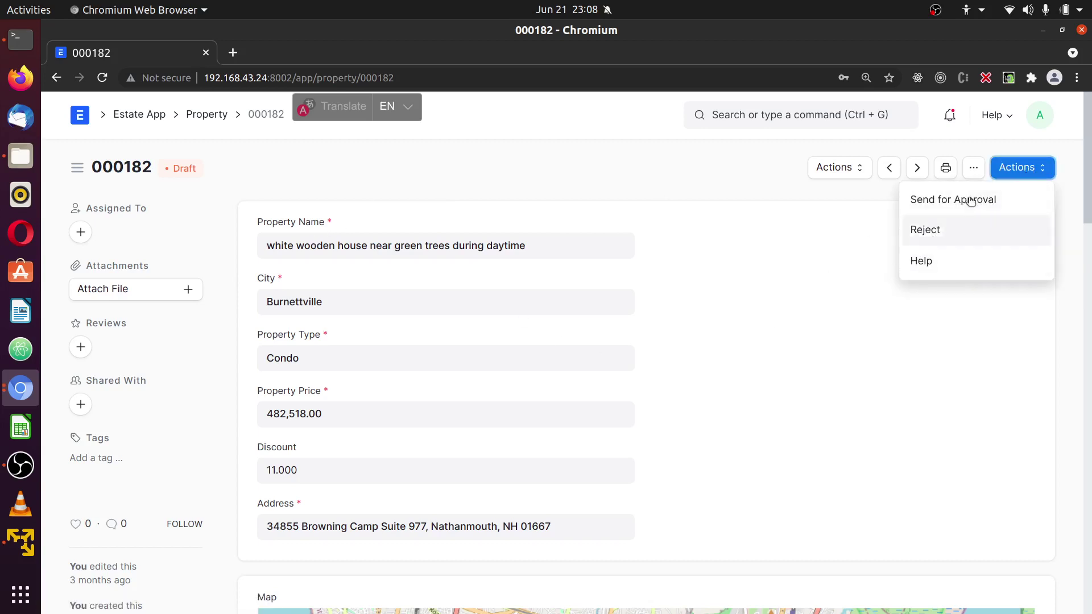
click(647, 359)
Step: Examine the property record's fields from the address and map down to the Grand Total in the Pricing section
scroll(647, 358, down, 3)
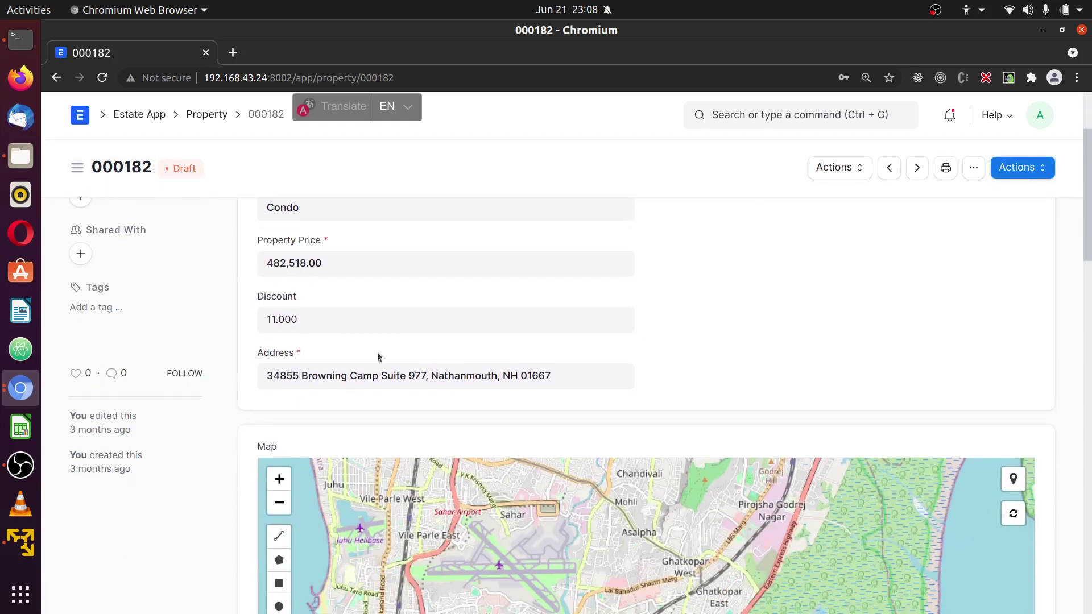
scroll(677, 373, down, 5)
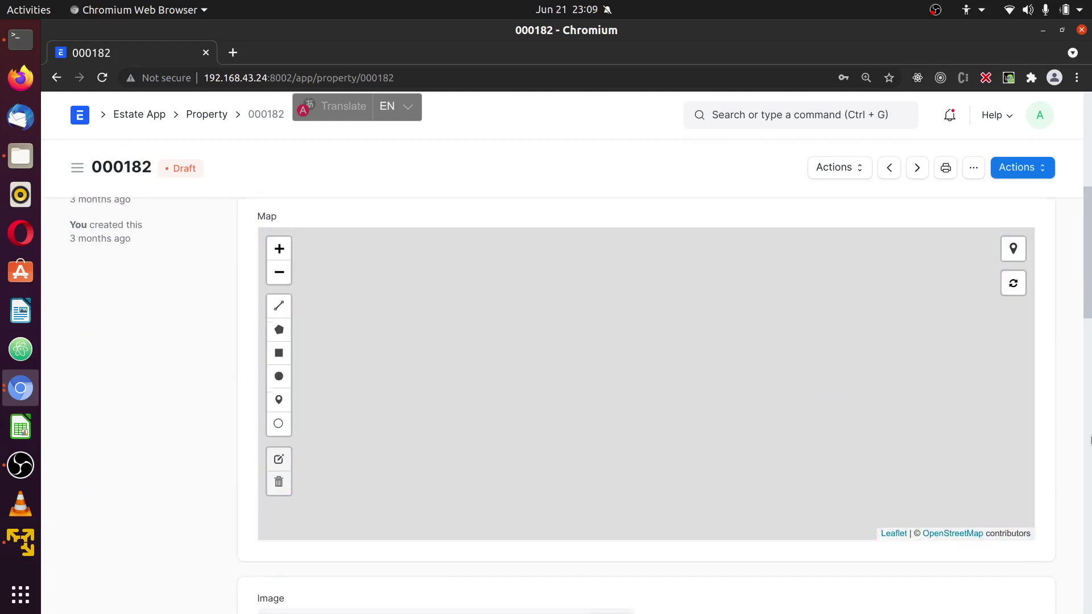
scroll(1049, 448, down, 3)
scroll(1049, 448, down, 3)
scroll(558, 374, down, 7)
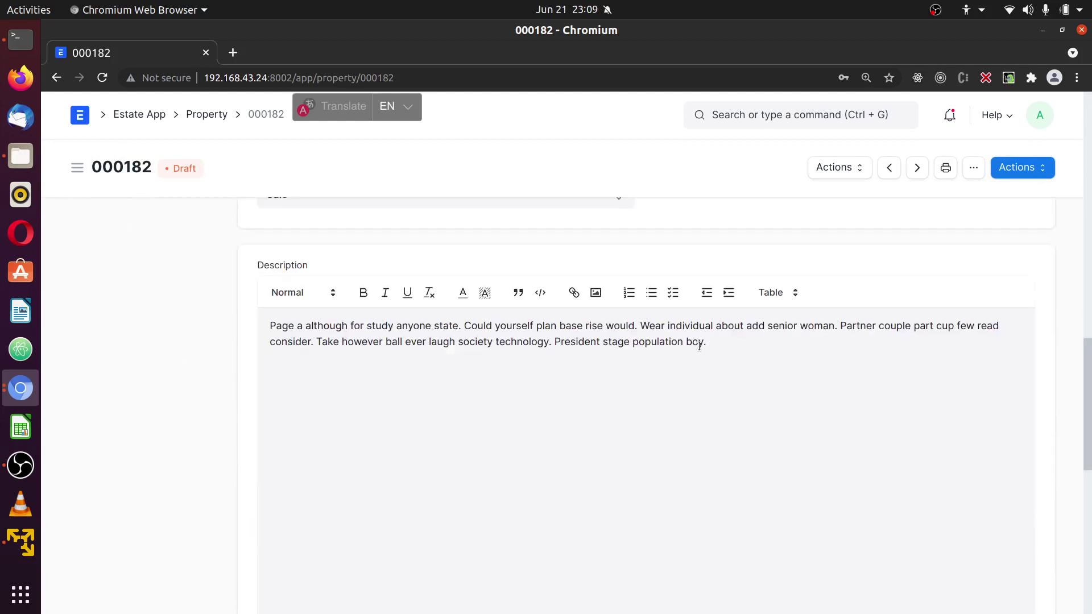
scroll(520, 362, down, 3)
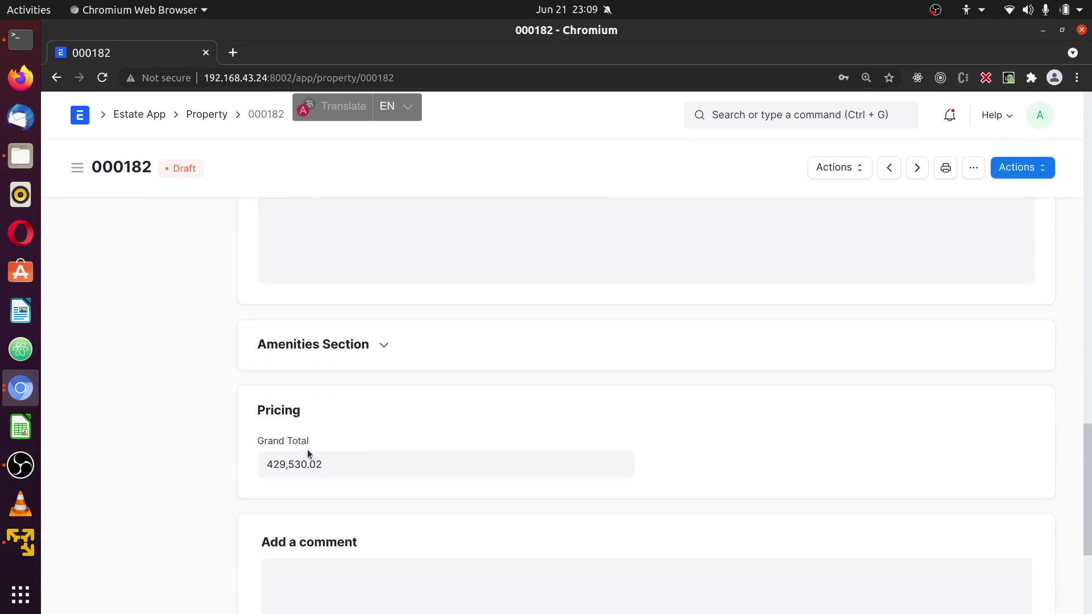
click(325, 460)
drag(330, 463, 227, 463)
click(402, 448)
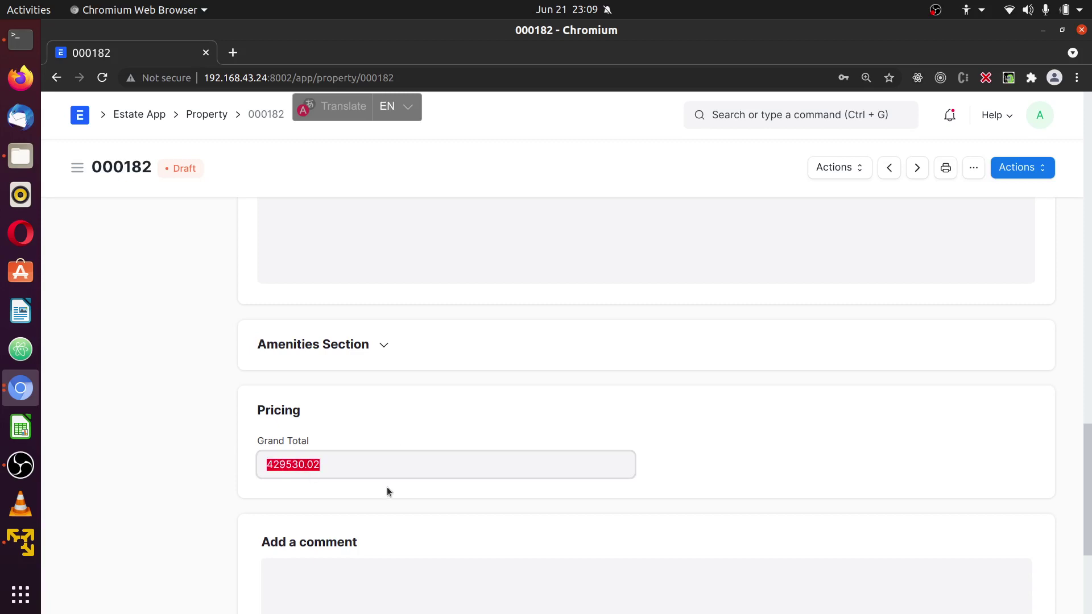
click(381, 472)
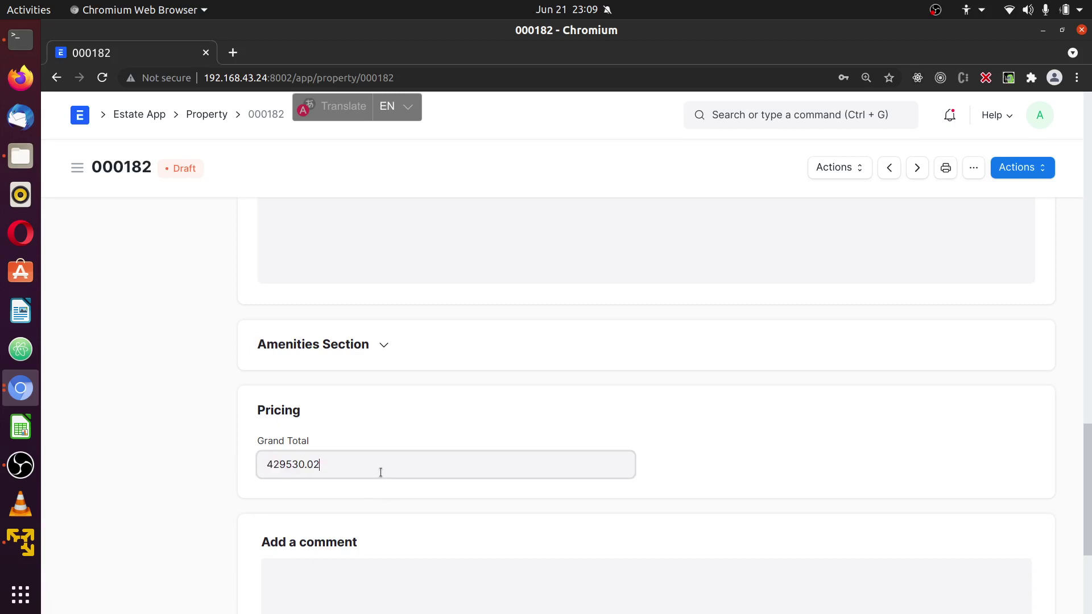
double_click(271, 468)
click(337, 465)
scroll(610, 371, up, 10)
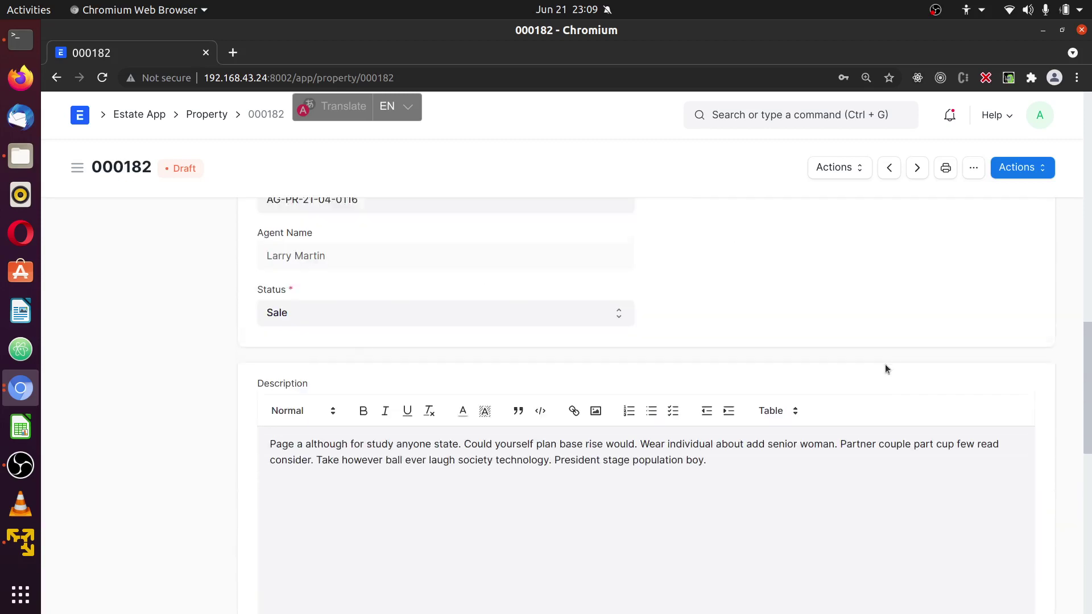
scroll(993, 298, up, 3)
scroll(1021, 268, up, 2)
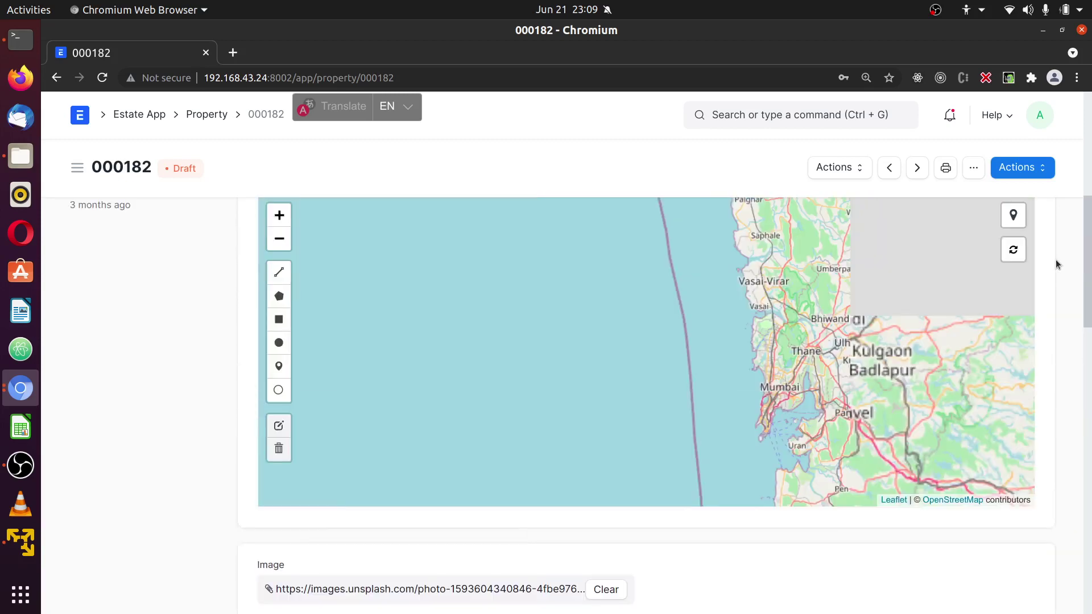
scroll(1056, 265, up, 7)
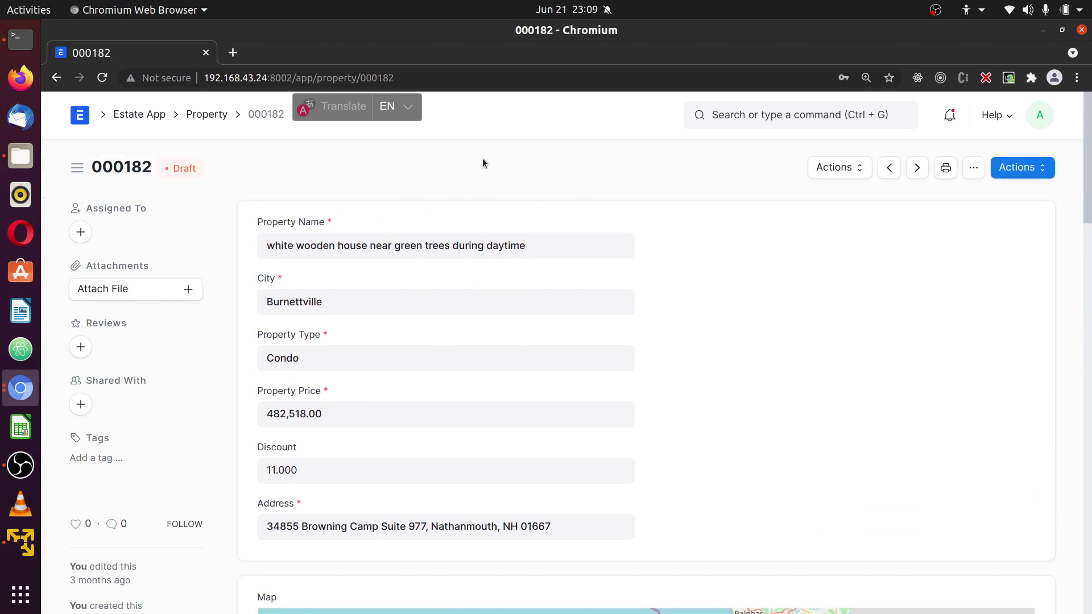
Step: Check the account menus in the property record window and the incognito Property list window, then return to the property record
click(1039, 116)
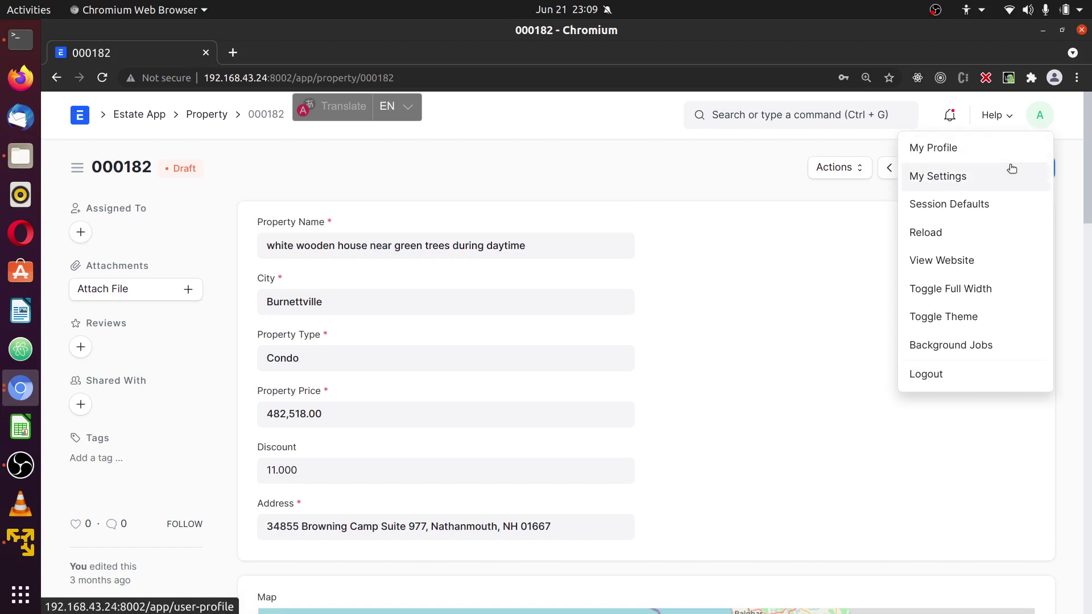
click(647, 162)
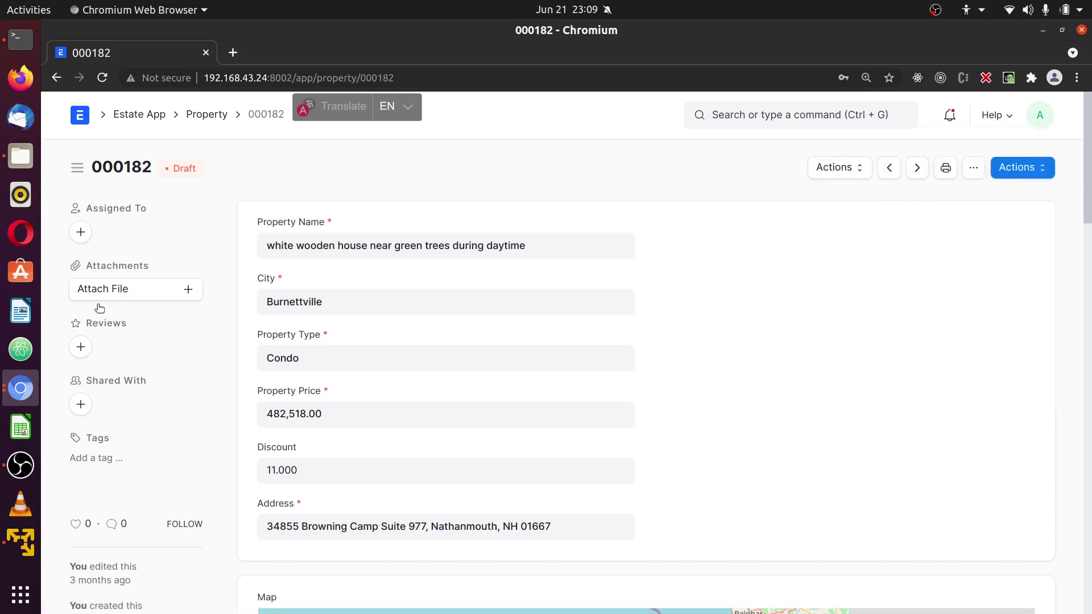
click(20, 388)
click(78, 415)
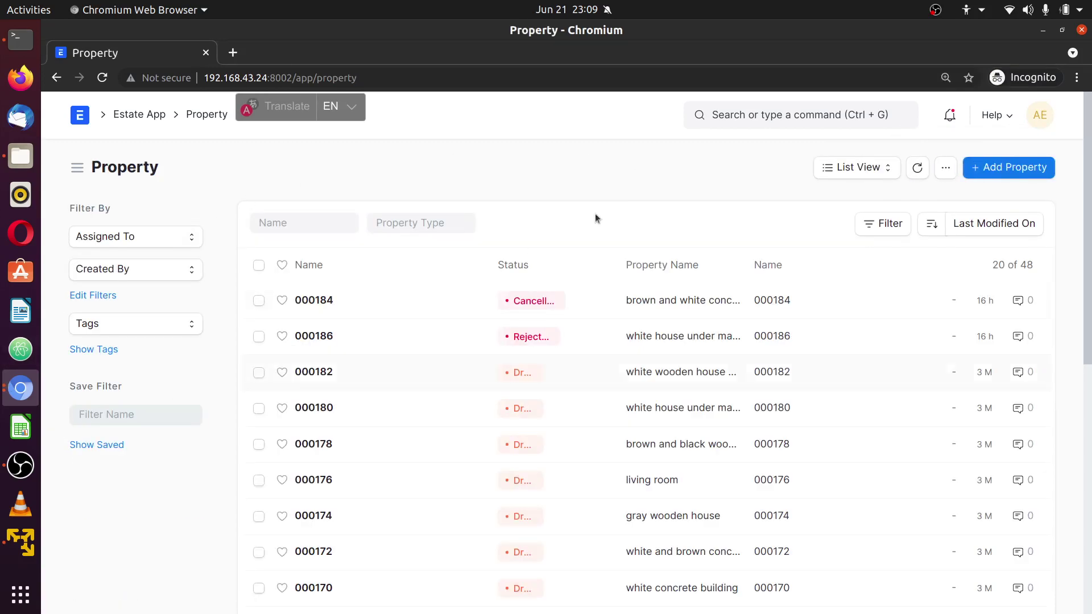
click(1043, 113)
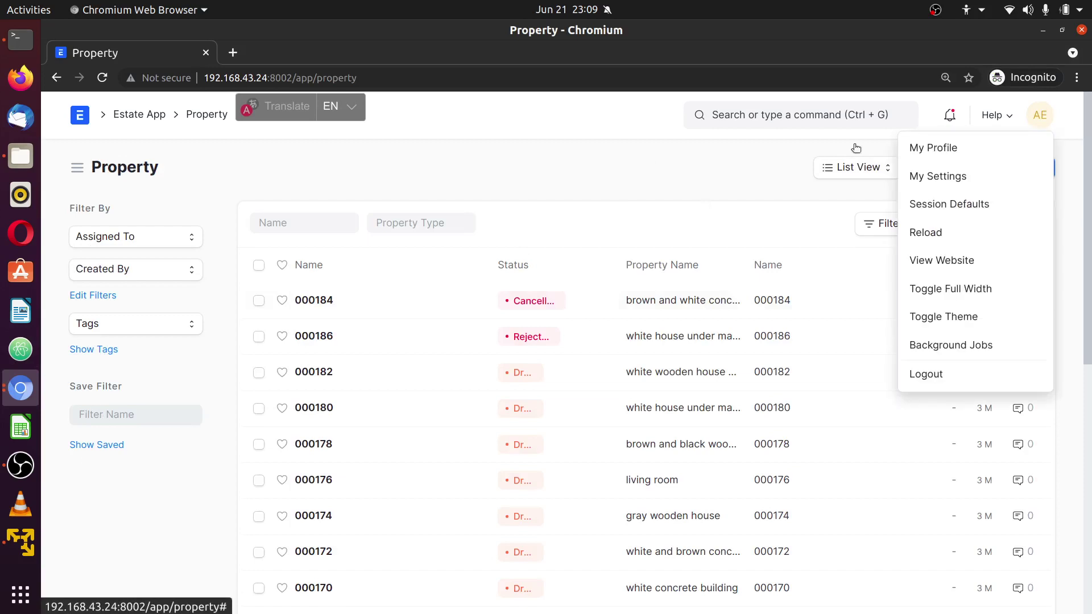
click(639, 153)
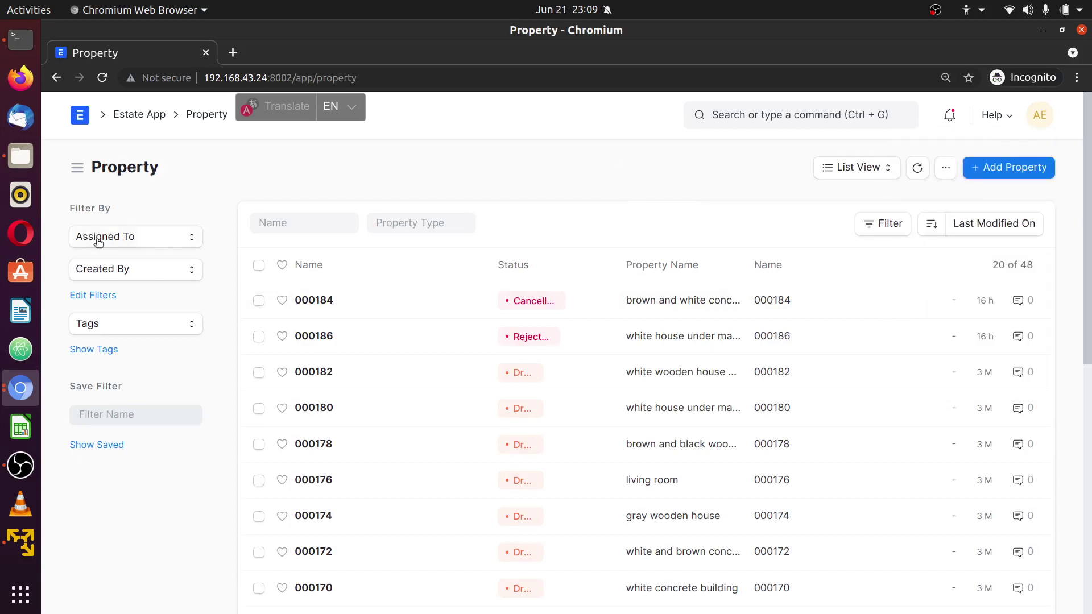
click(22, 386)
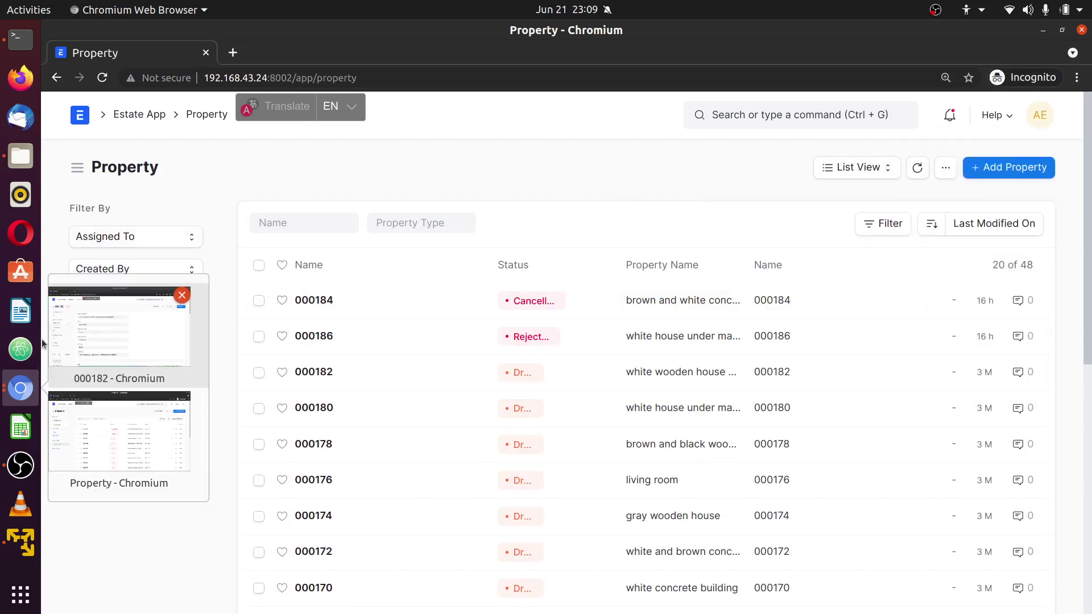
click(91, 319)
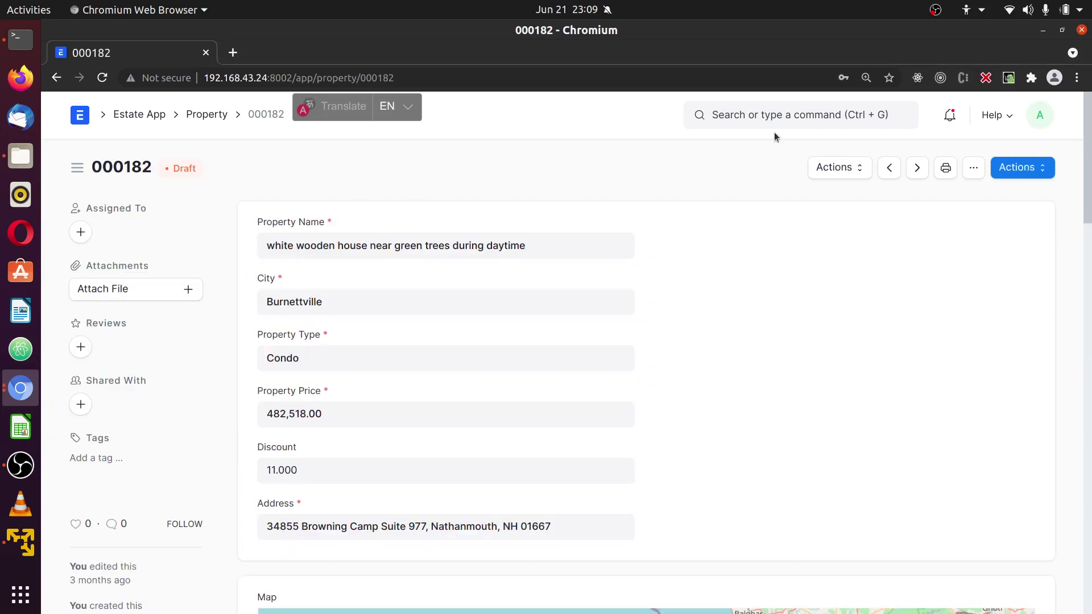
Step: Search for "role" and open the Role list
click(789, 119)
text(role)
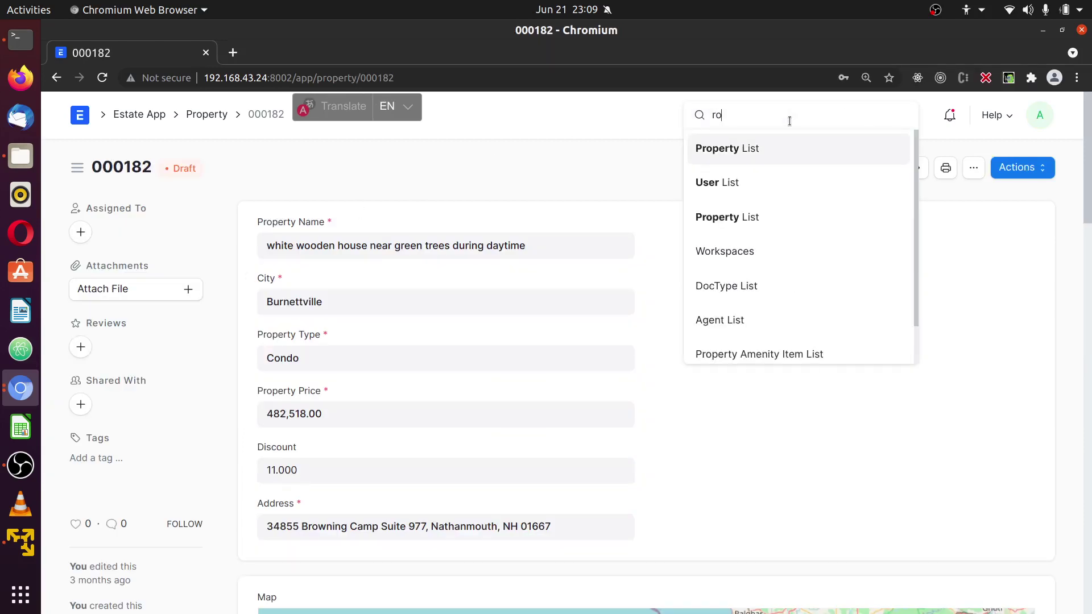
click(796, 184)
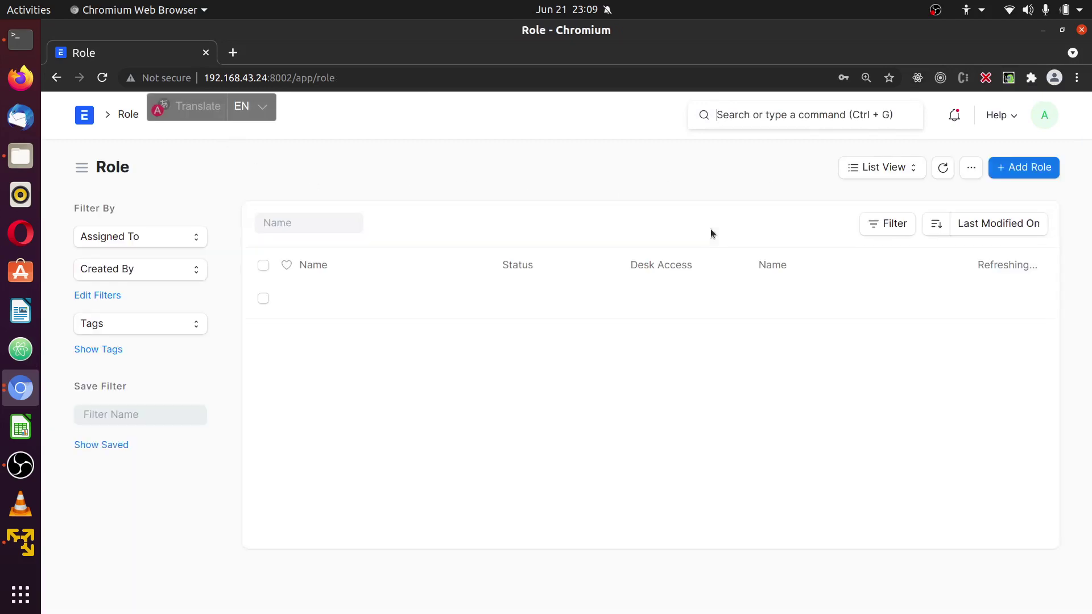
Step: Create and save a new role named Property User
click(1024, 170)
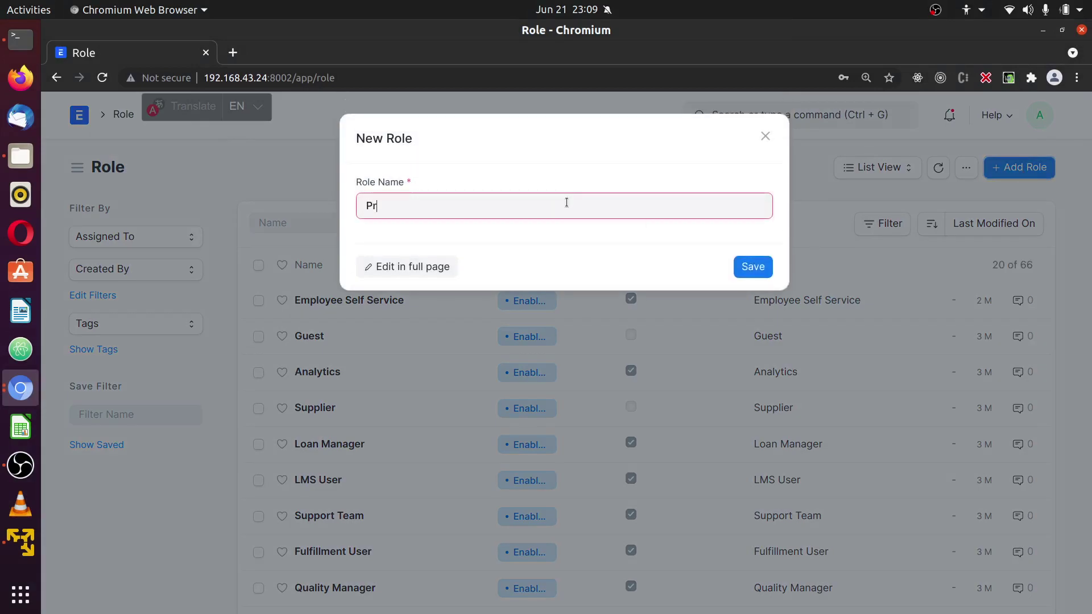
text(perty)
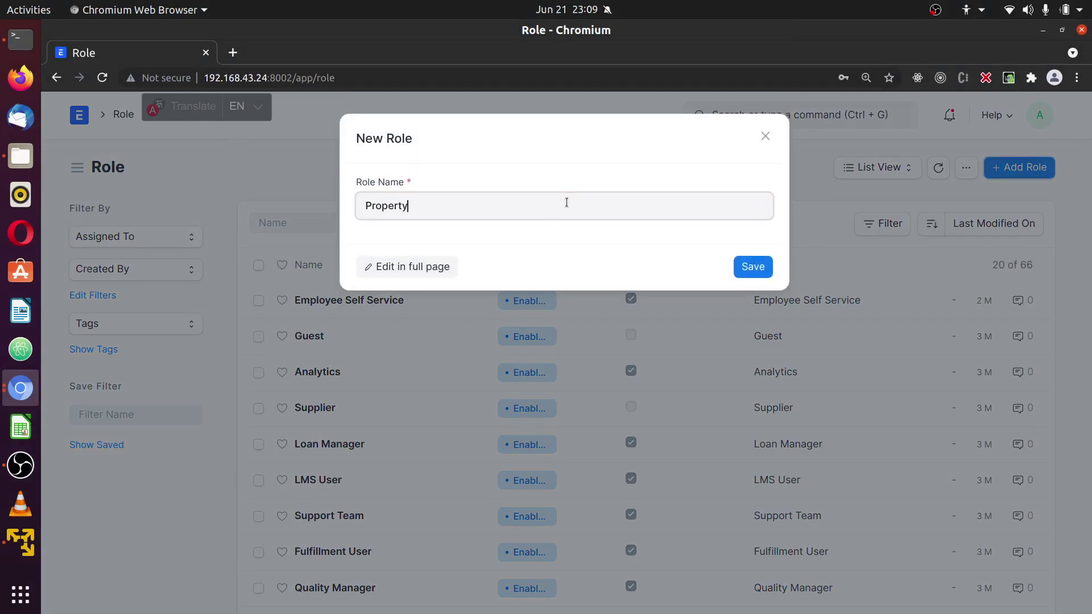
text( User)
click(749, 266)
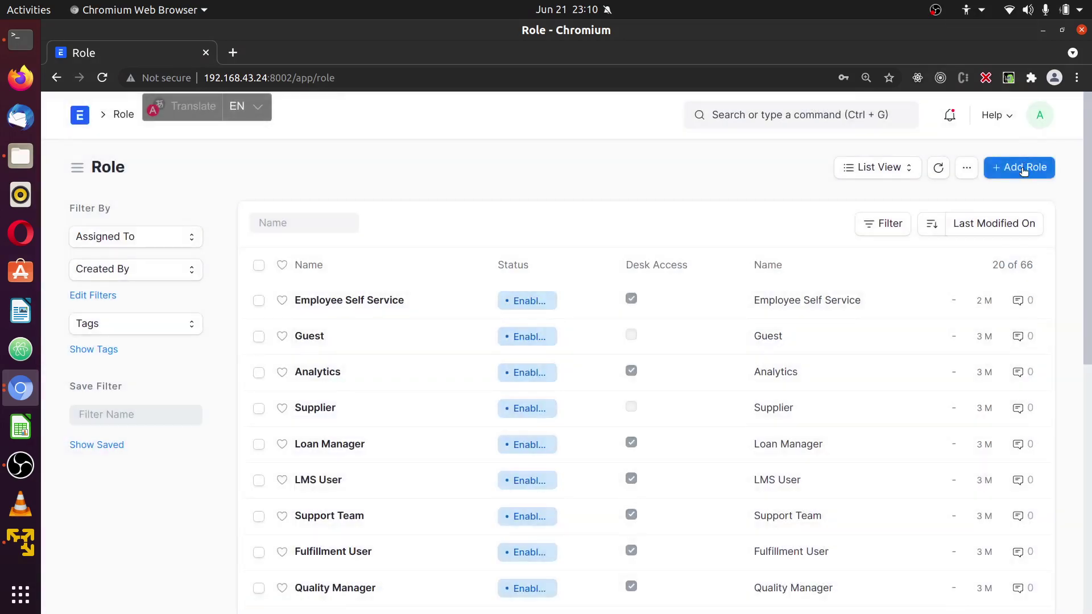
Step: Create and save a new role named Property Manager, and refresh the role list
click(1012, 171)
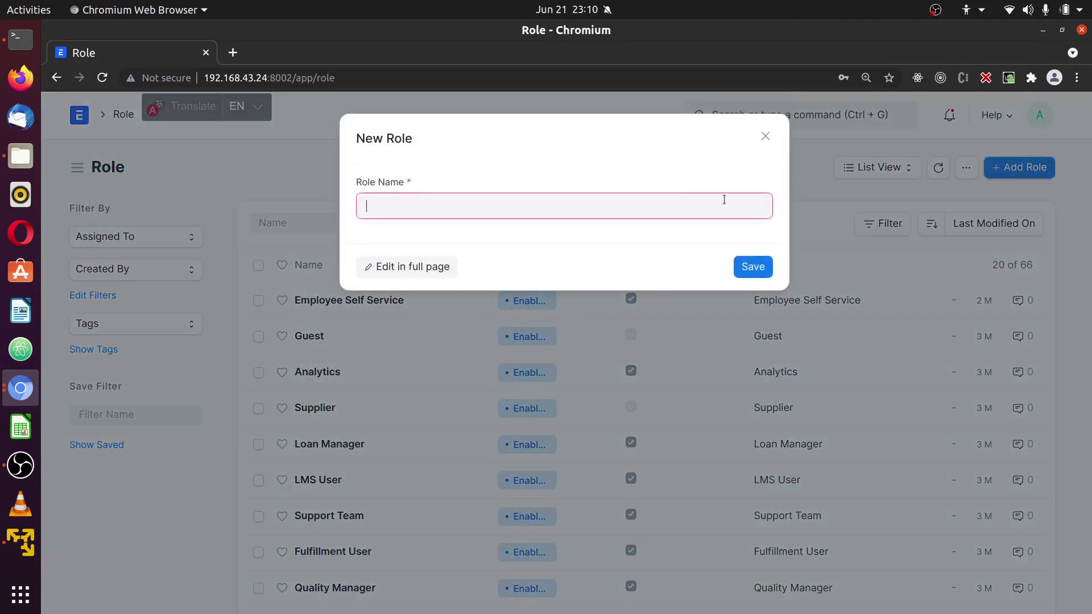
text(Property Manager)
click(756, 269)
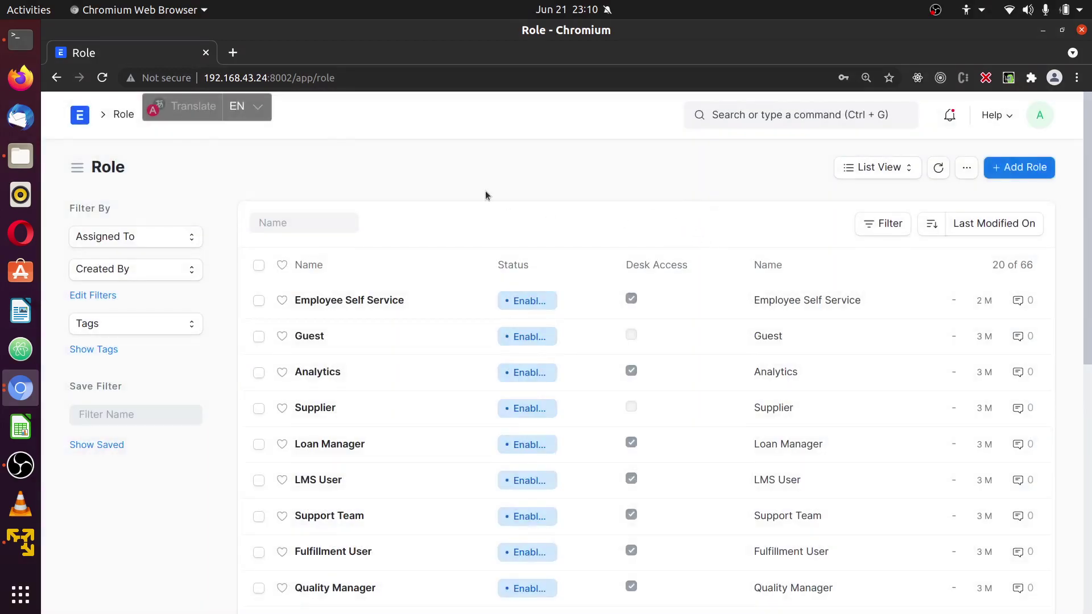
click(939, 168)
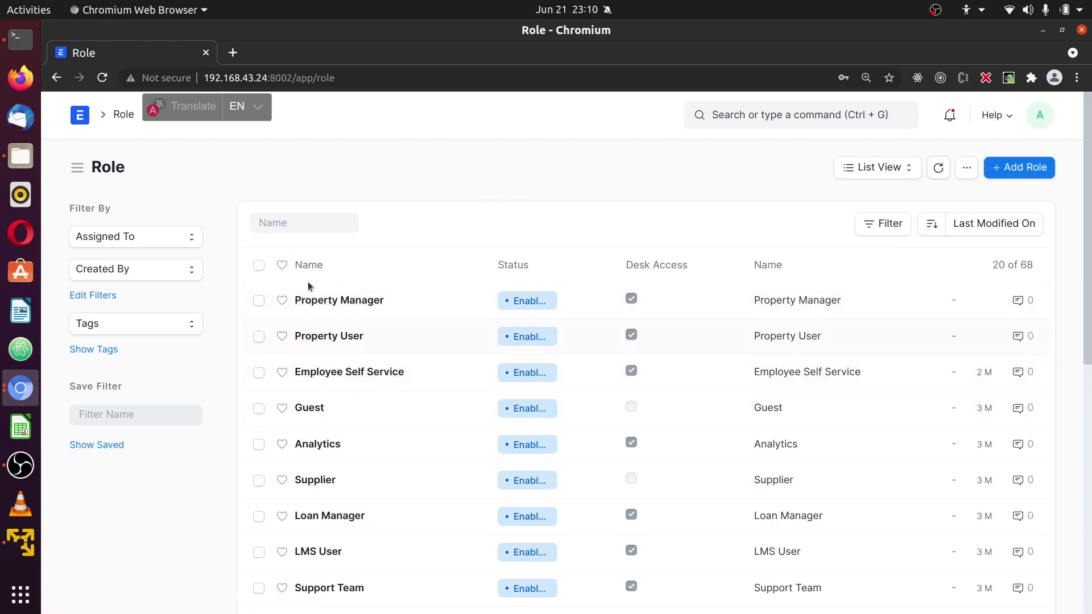
Step: Create and save a new role named Property CEO, and refresh the role list
click(1030, 168)
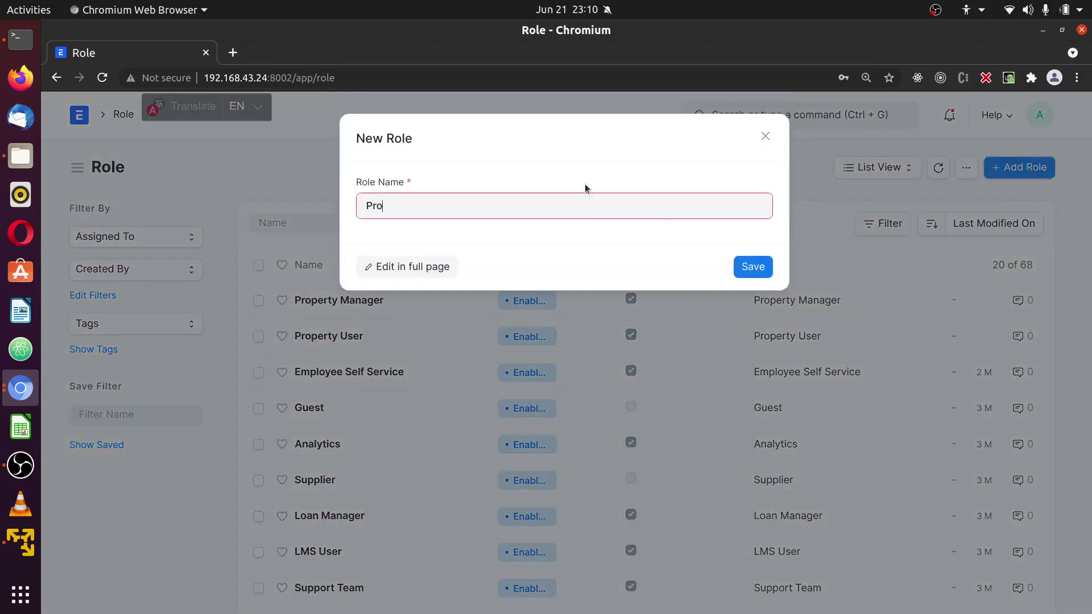
text(Property CE)
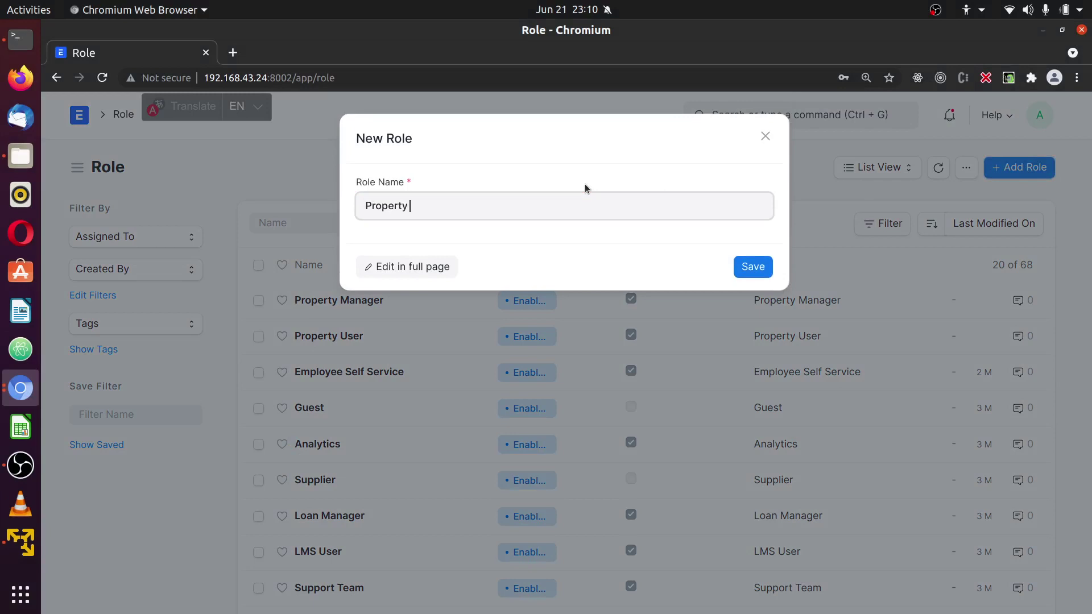
text(O)
click(751, 267)
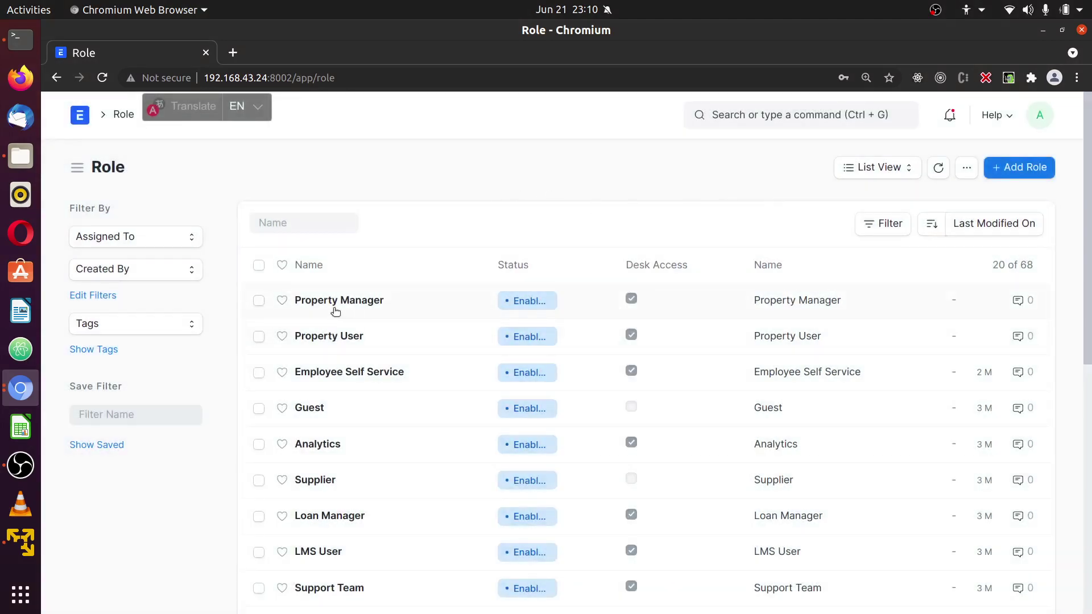
click(939, 167)
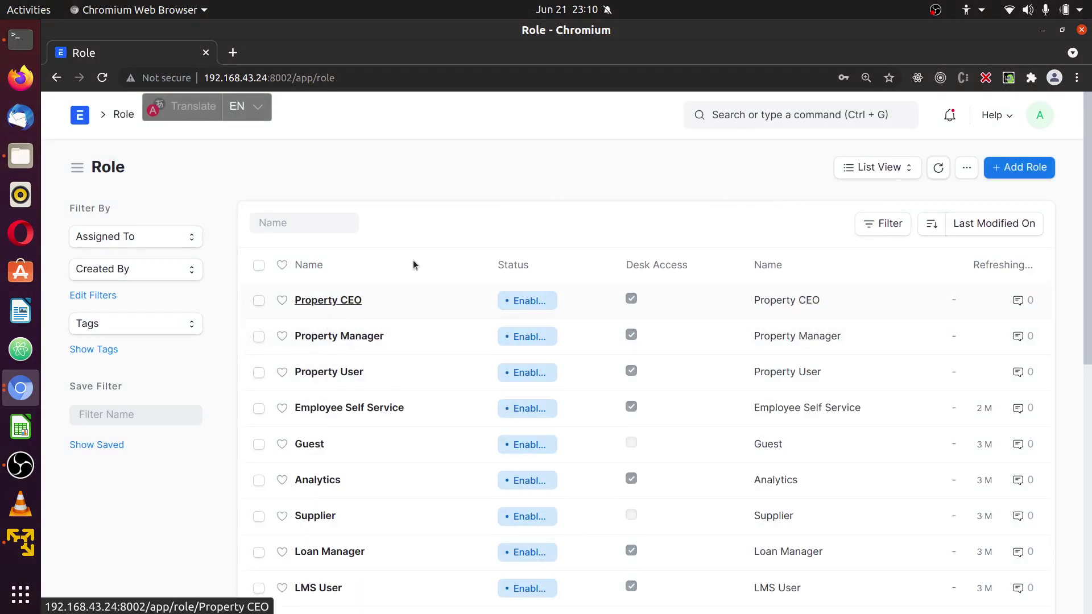
Step: Search for "use" and open the User list
click(21, 389)
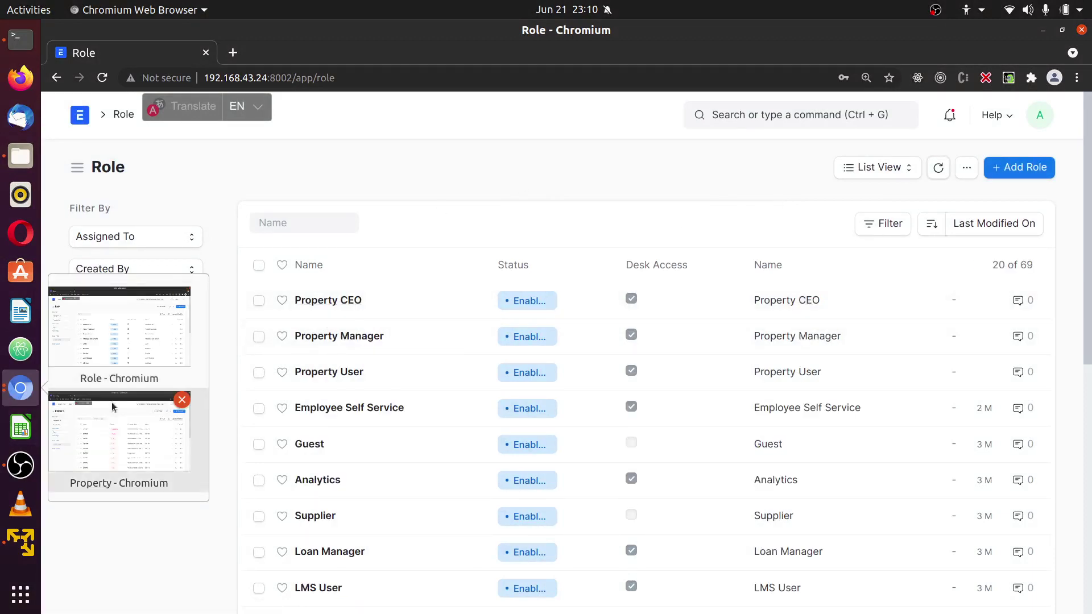
click(698, 114)
click(748, 116)
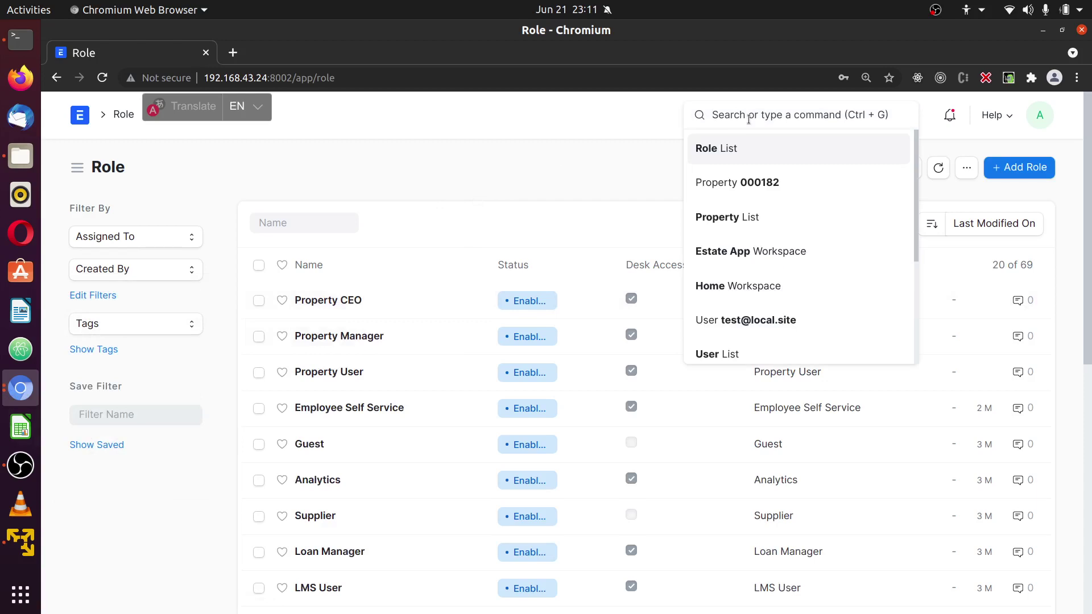
text(use)
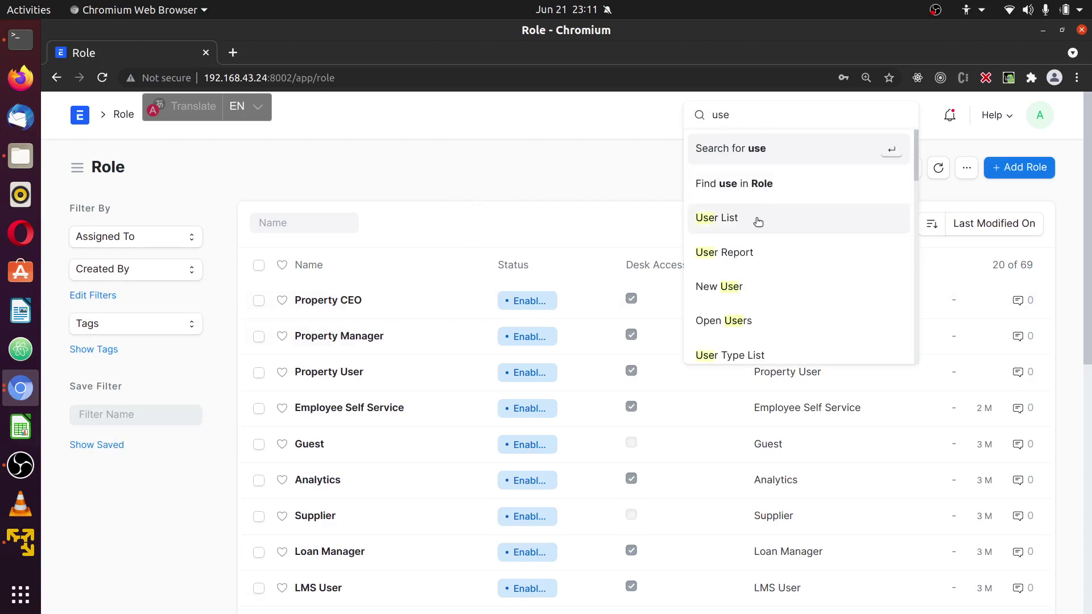
click(756, 219)
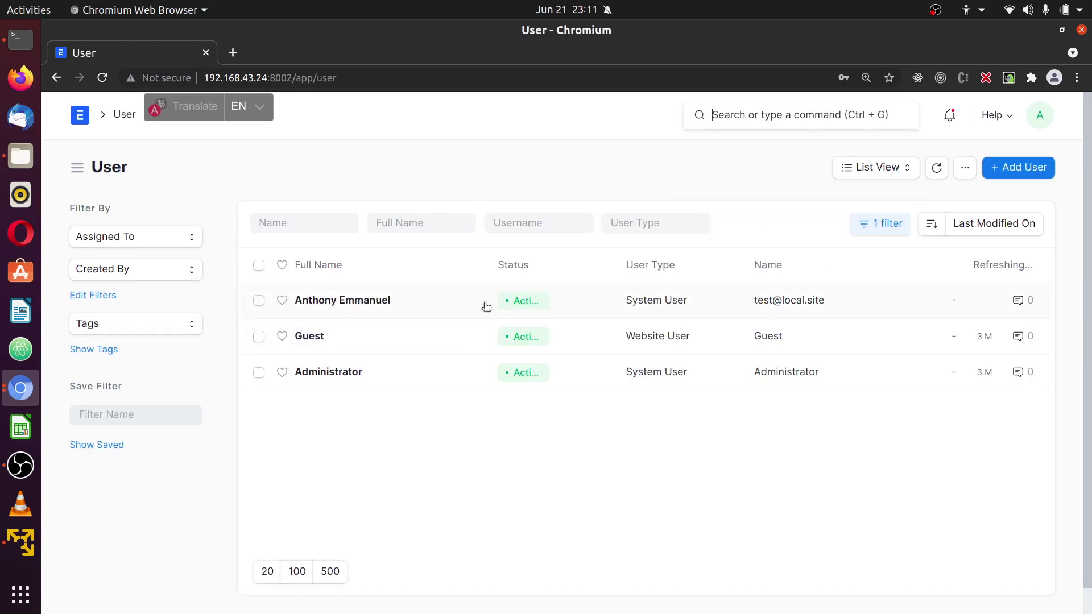
Step: Open the non-administrator System User's record and check which roles are available in its Roles section
click(328, 298)
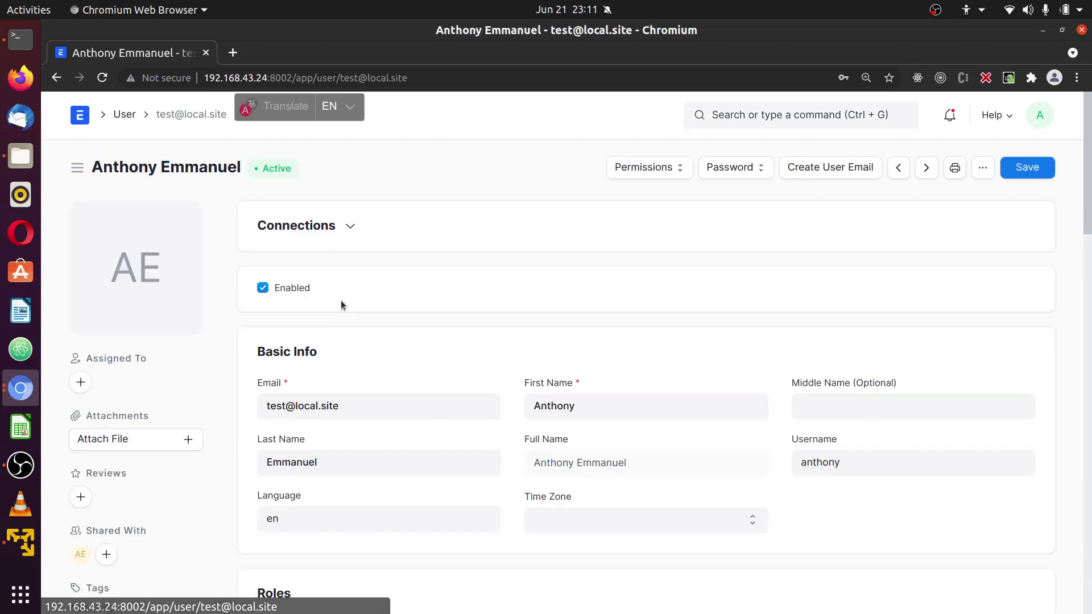
scroll(1009, 271, down, 10)
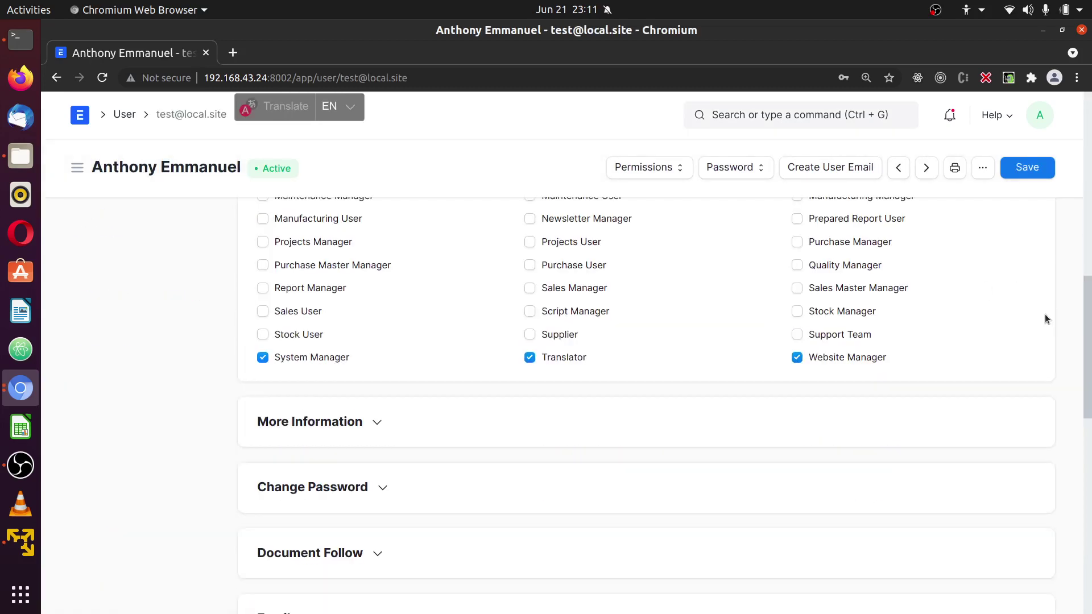
scroll(276, 483, up, 2)
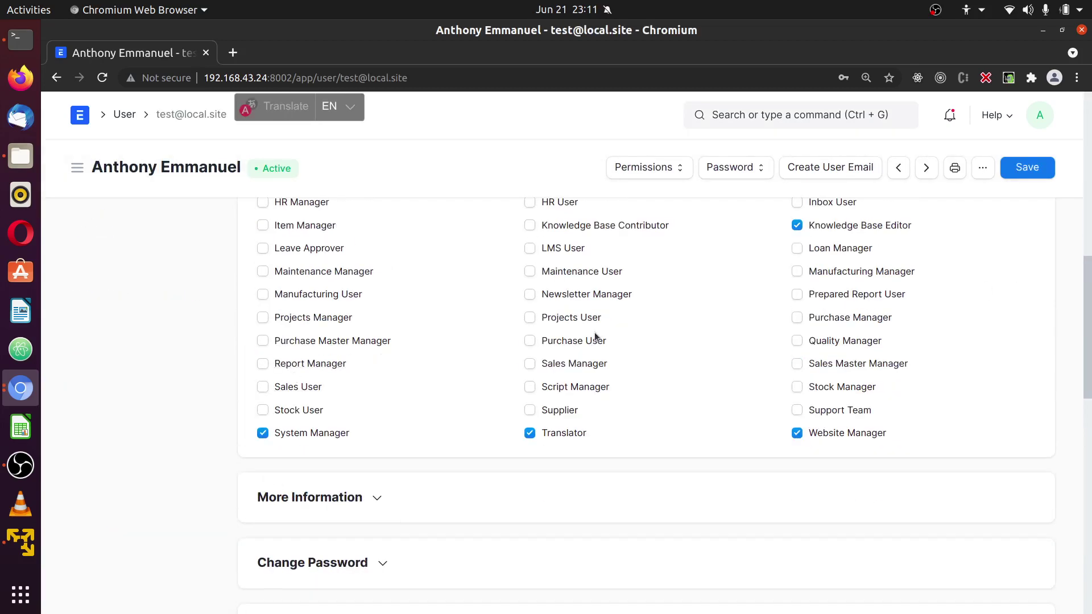
scroll(580, 331, up, 1)
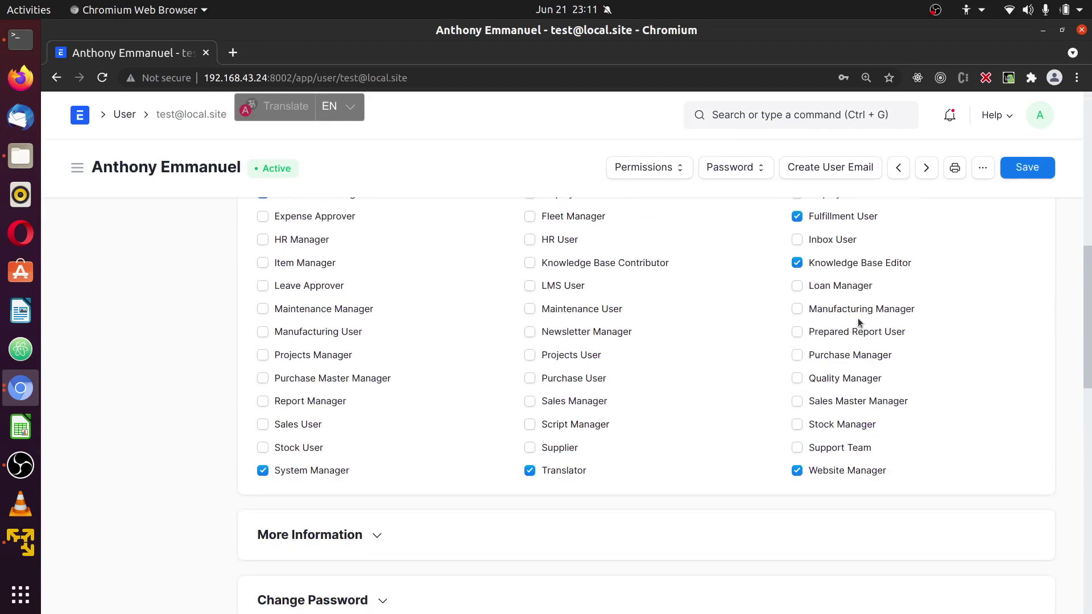
scroll(433, 343, up, 1)
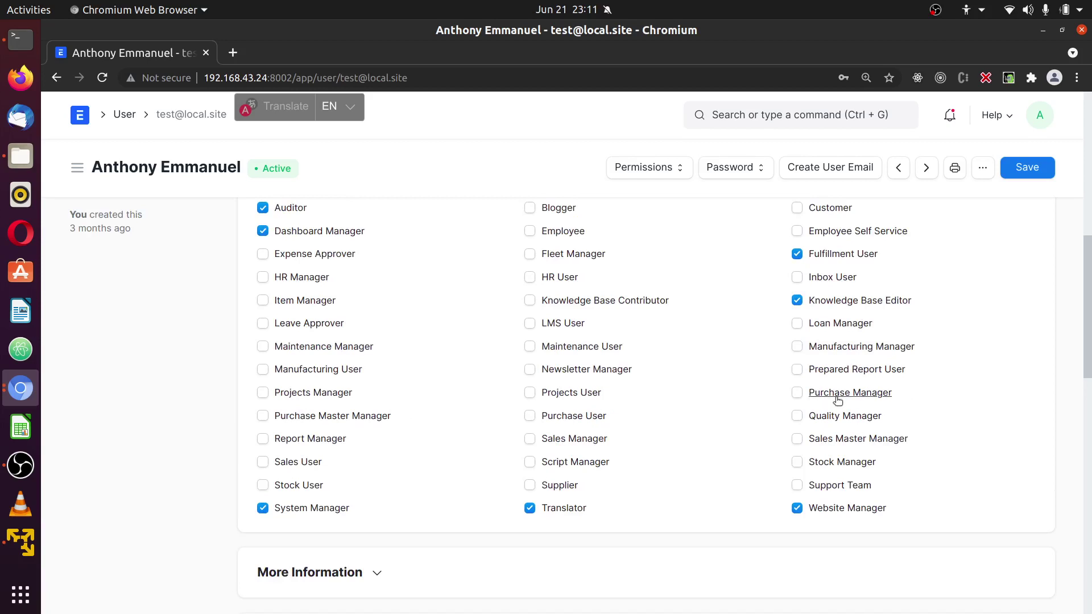
Step: Reload the user record to refresh its available roles, then assign the Purchase Manager role and save
click(1040, 115)
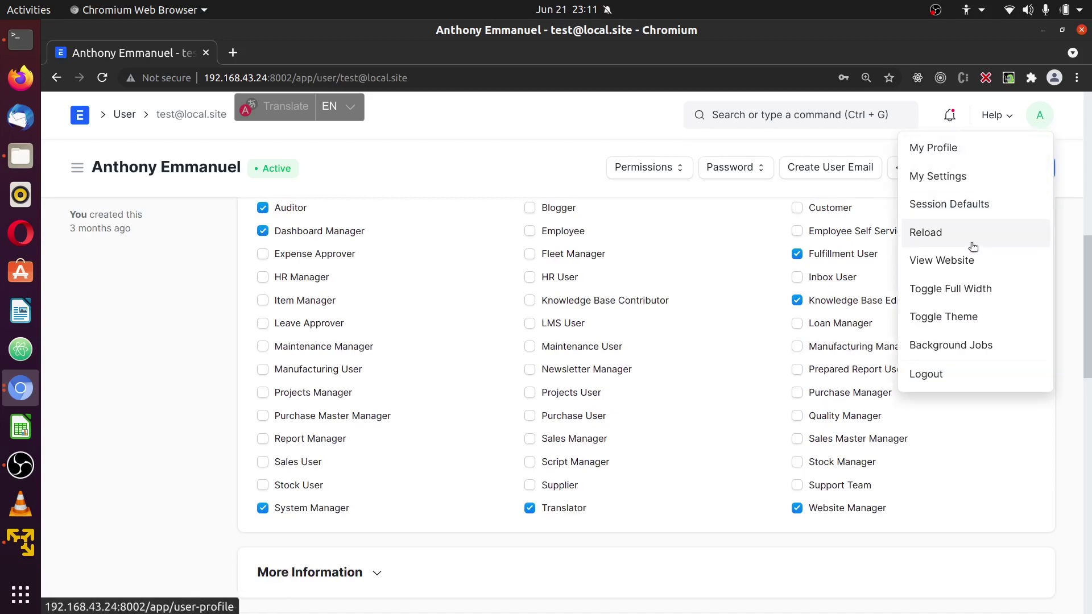
click(972, 246)
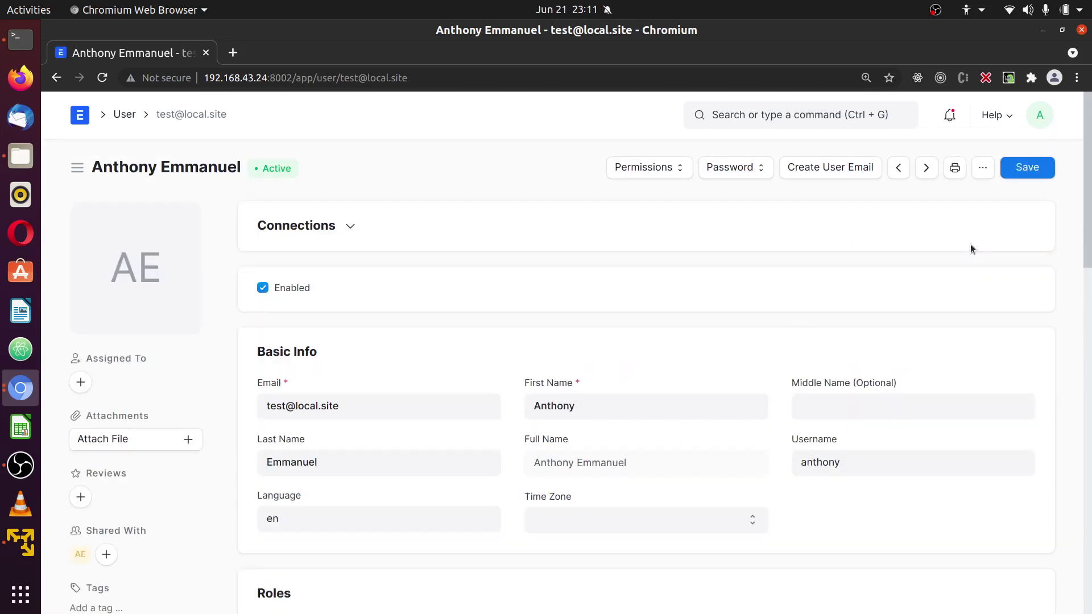
scroll(958, 551, down, 9)
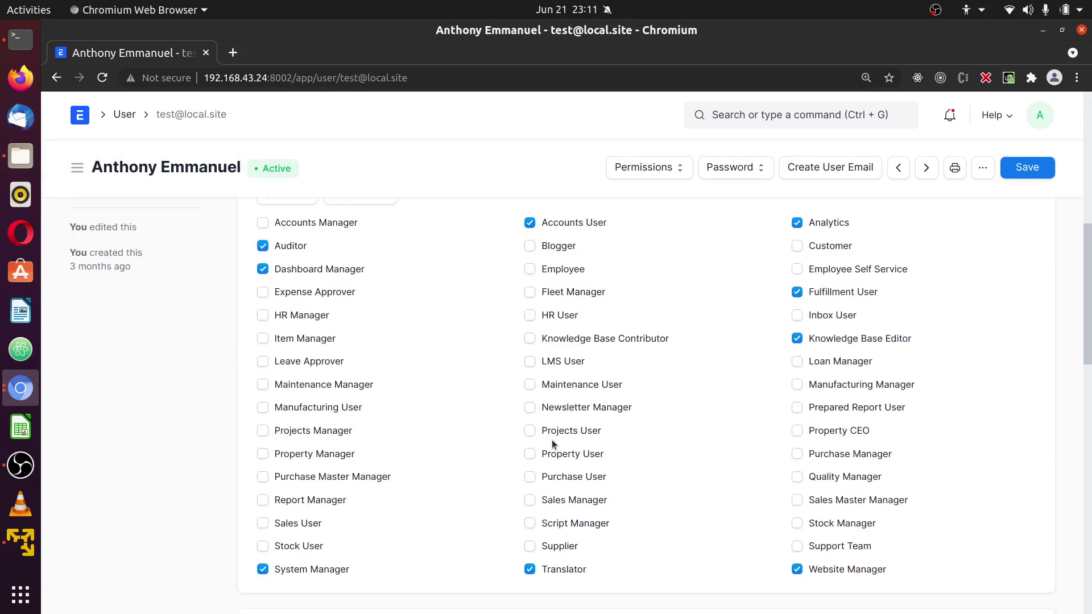
click(797, 454)
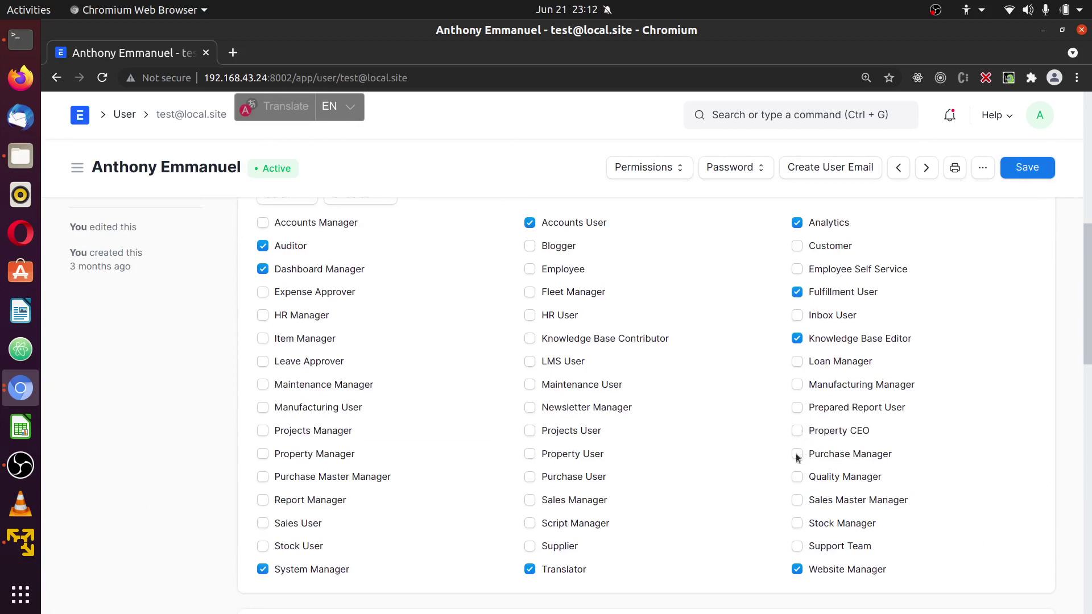
click(1032, 171)
click(20, 389)
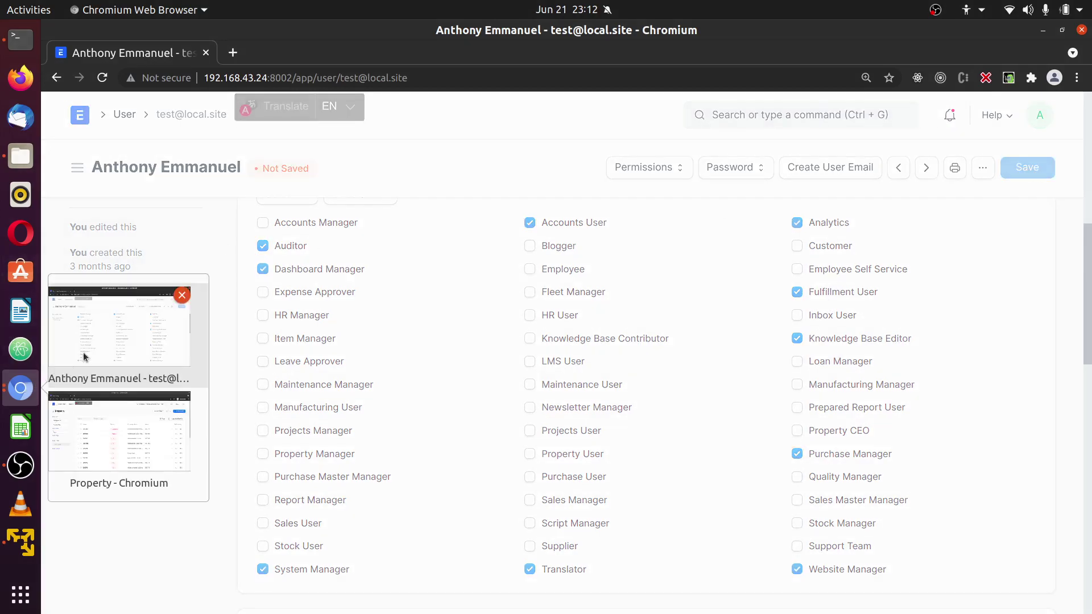
click(110, 344)
scroll(571, 214, up, 3)
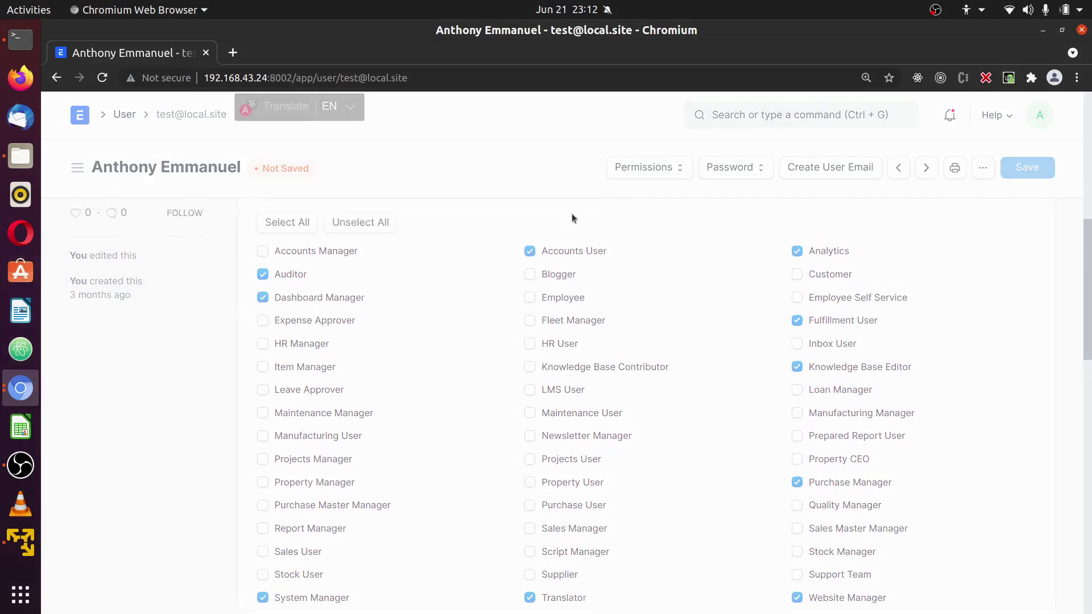
click(33, 391)
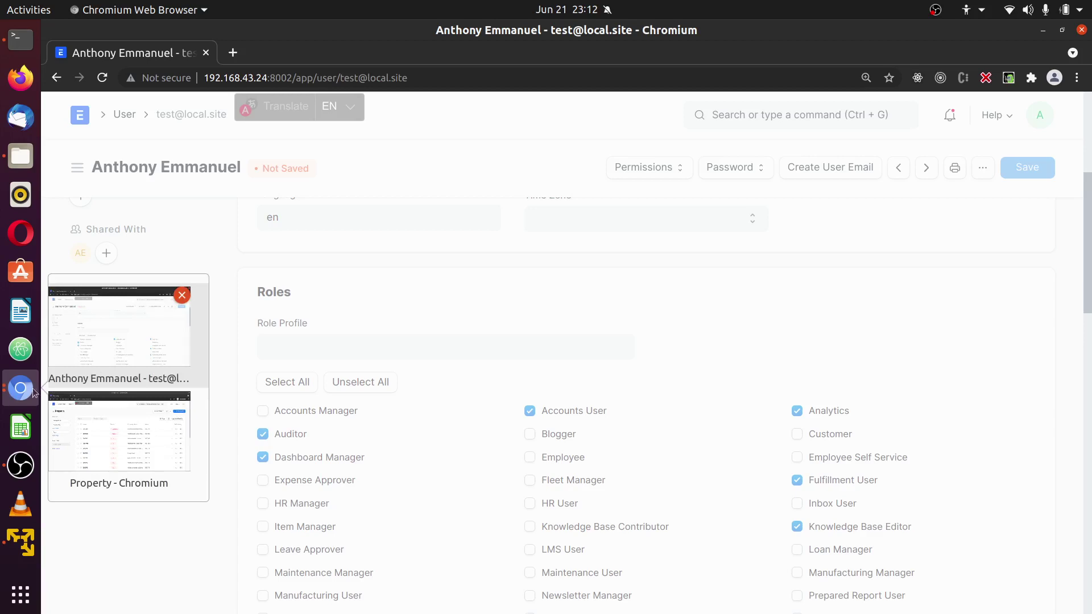
click(811, 278)
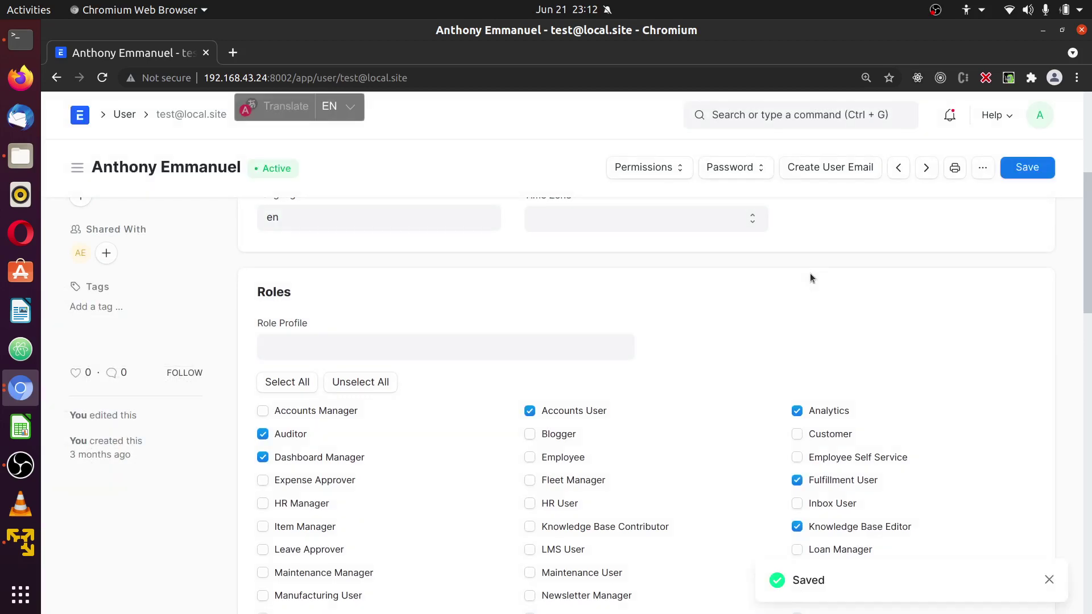
scroll(213, 127, up, 1)
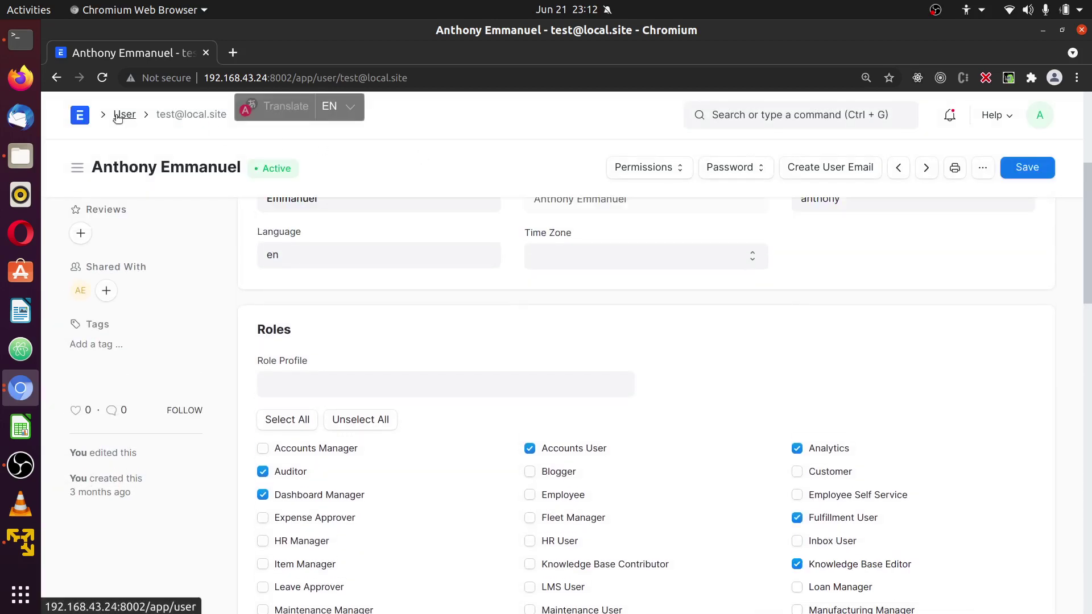
Step: Open the Administrator user, assign the Property CEO, Property User and Property Manager roles, and save the record
click(124, 116)
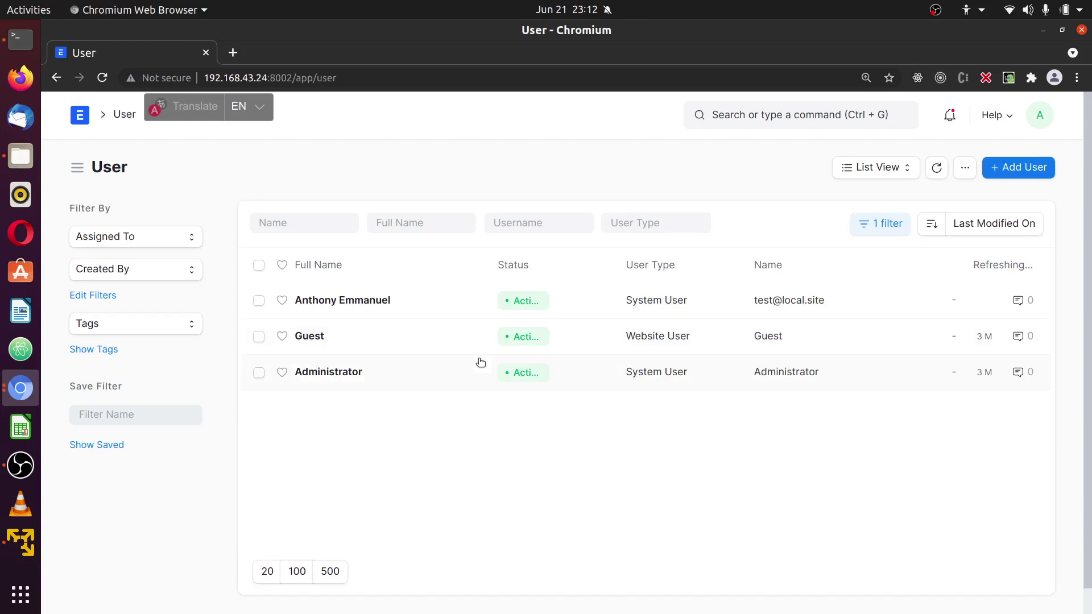
click(328, 373)
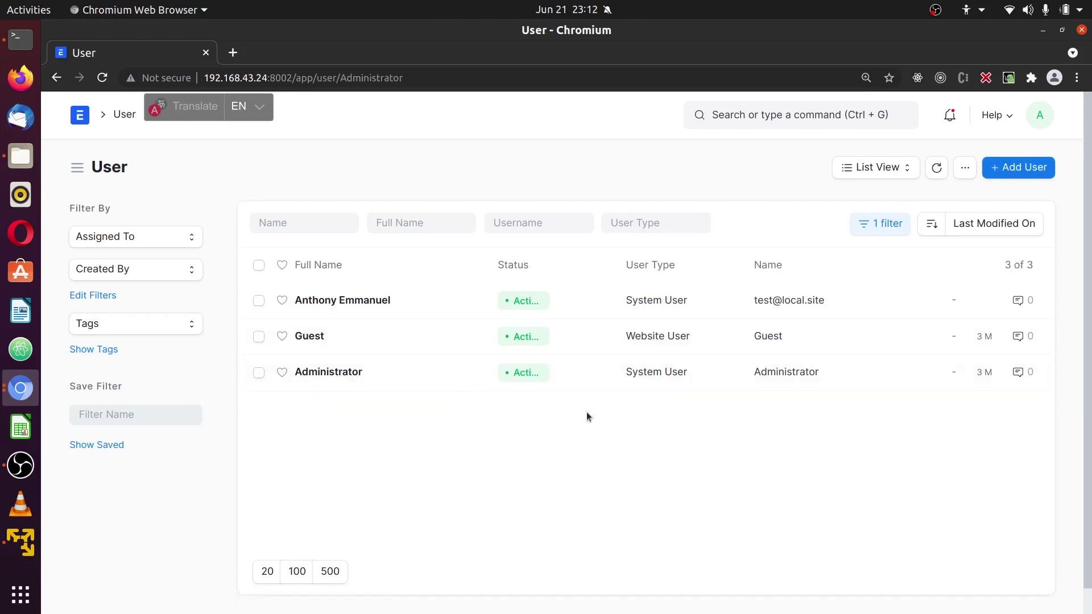
scroll(772, 344, down, 8)
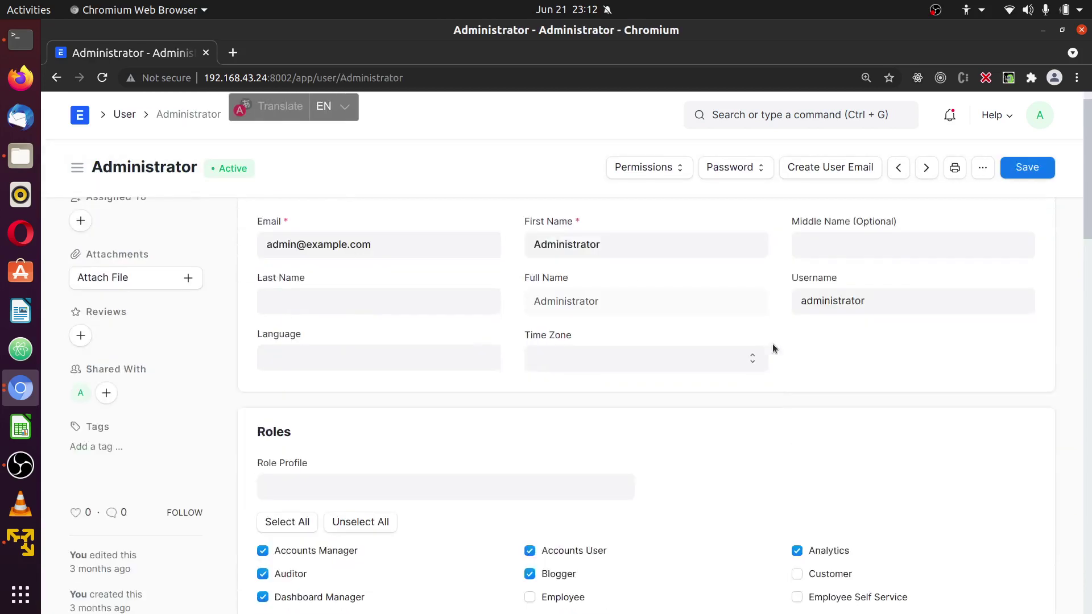
scroll(879, 373, down, 4)
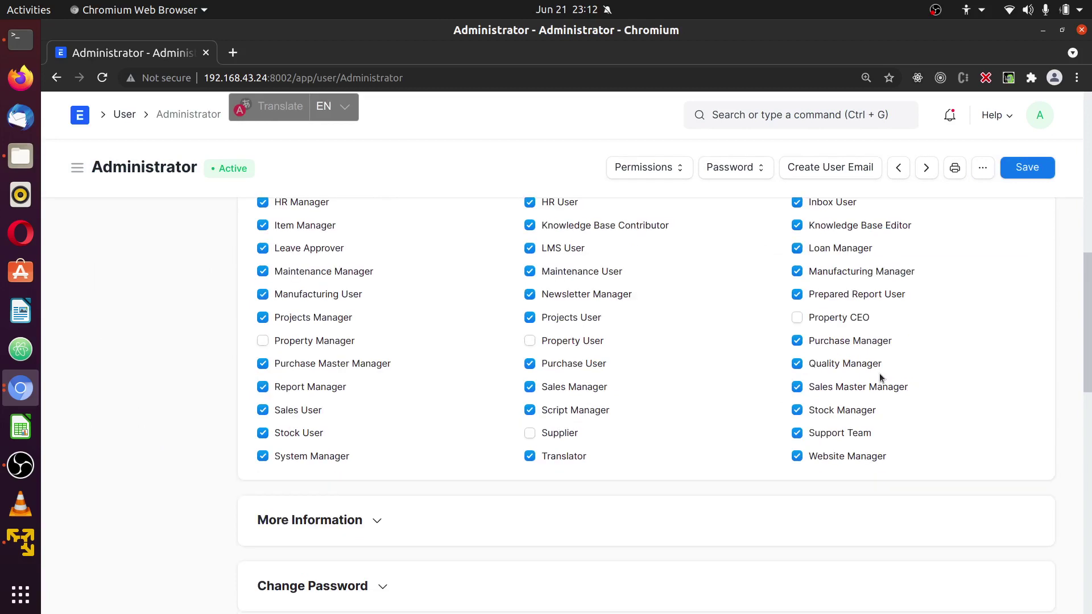
click(529, 341)
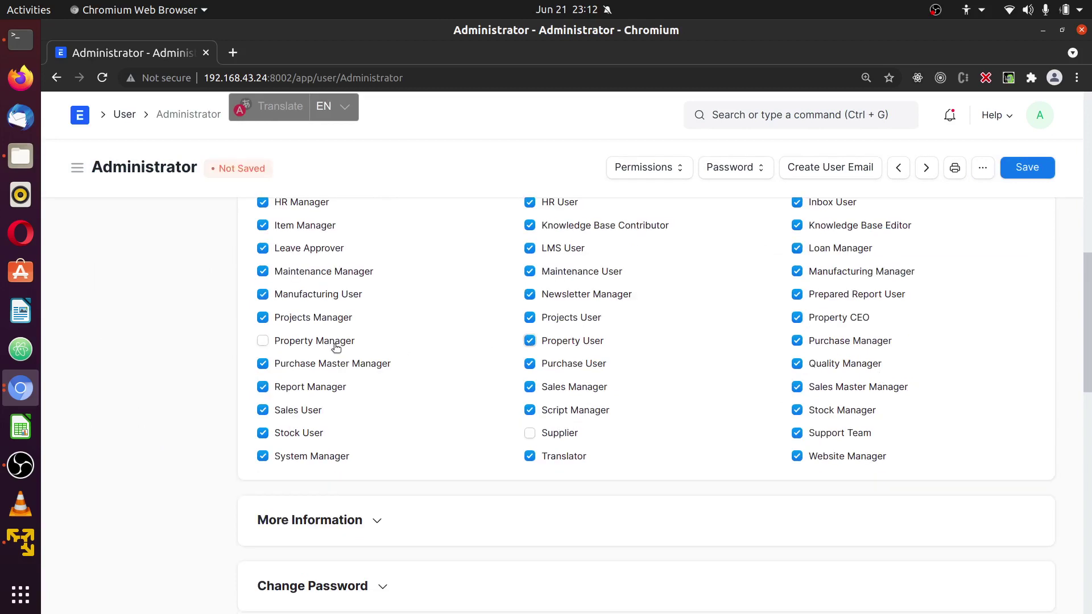
click(263, 340)
click(1040, 166)
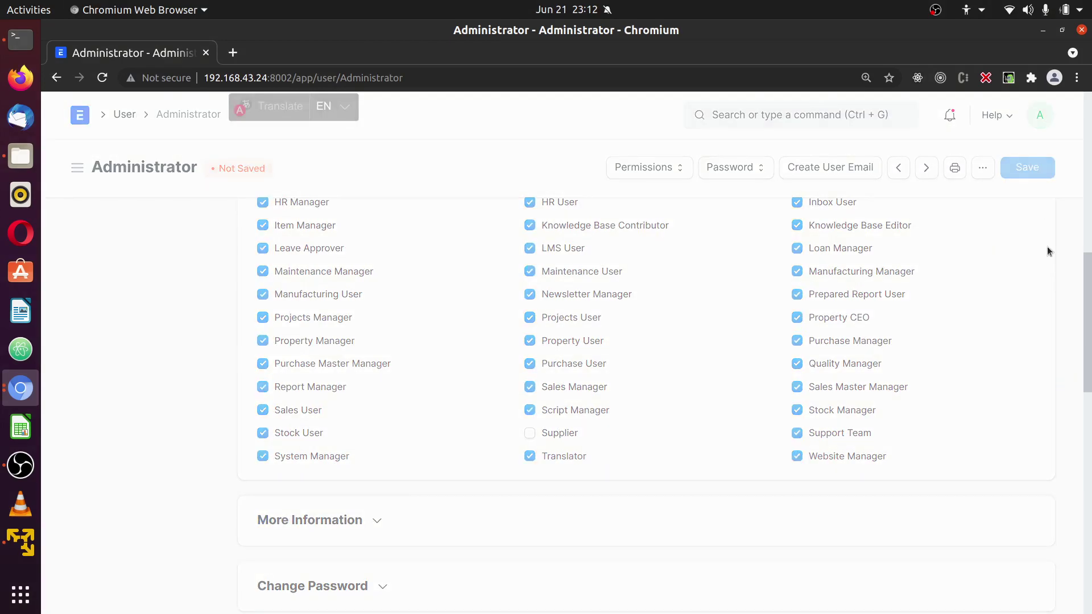
scroll(1043, 409, up, 3)
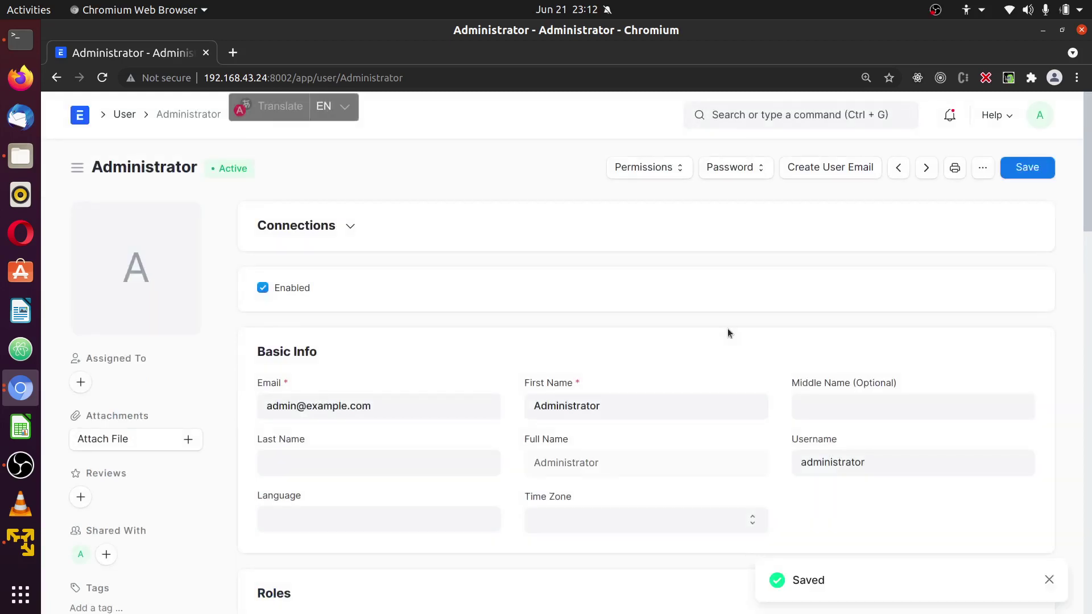
Step: Switch to the incognito window showing the Property list and reload that user's session
click(26, 388)
click(117, 417)
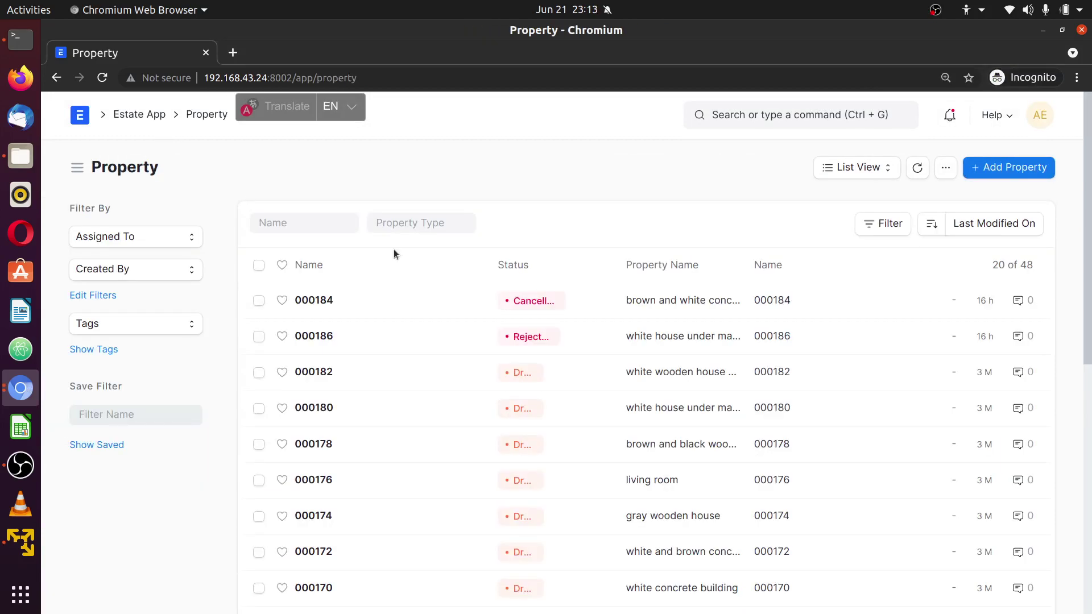
click(1040, 116)
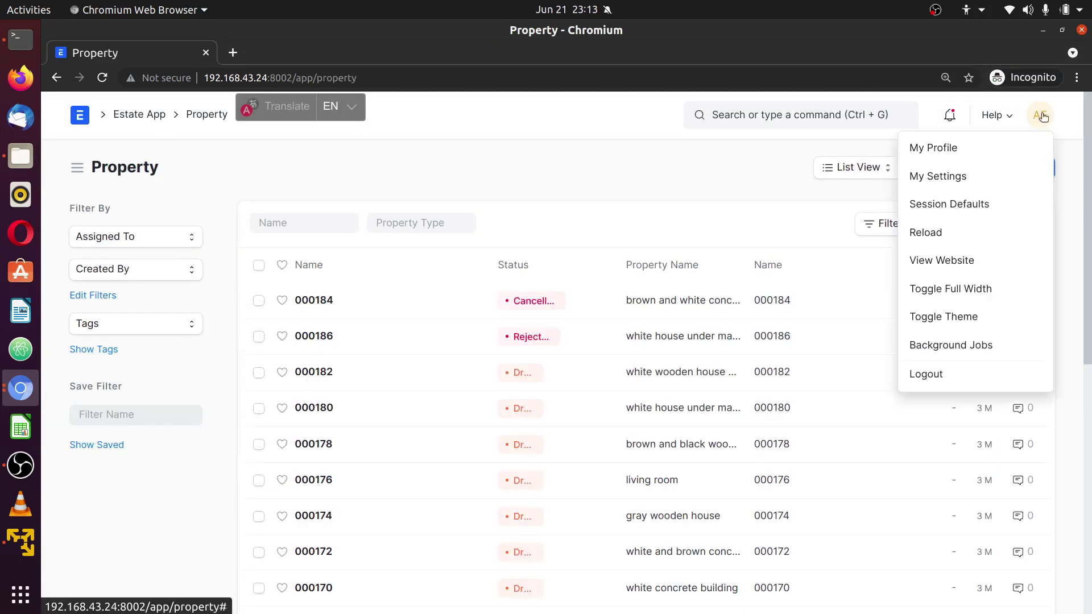
click(1040, 116)
click(1040, 115)
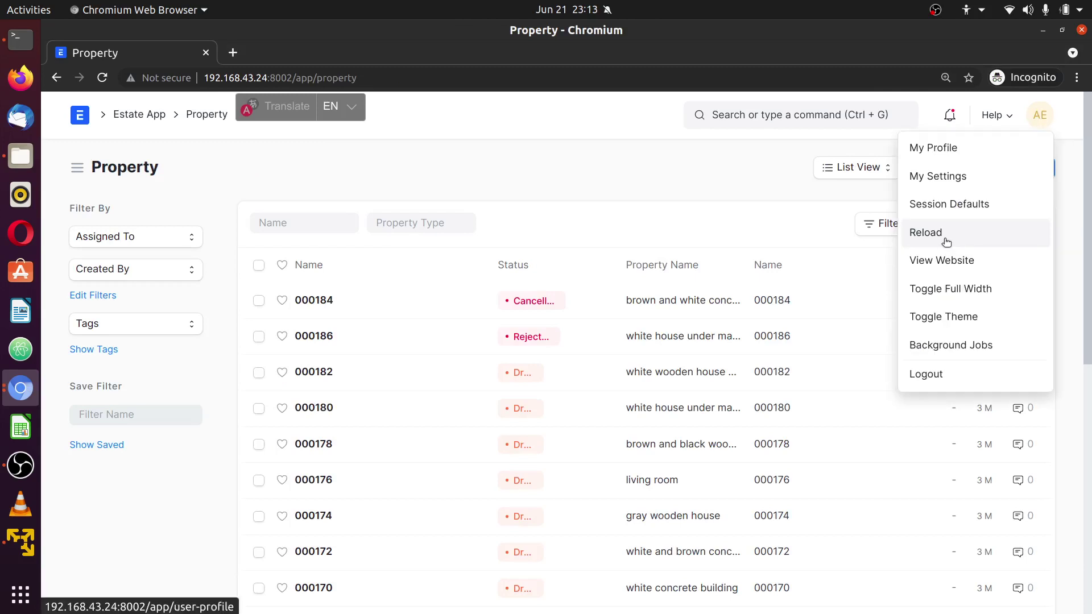
click(943, 239)
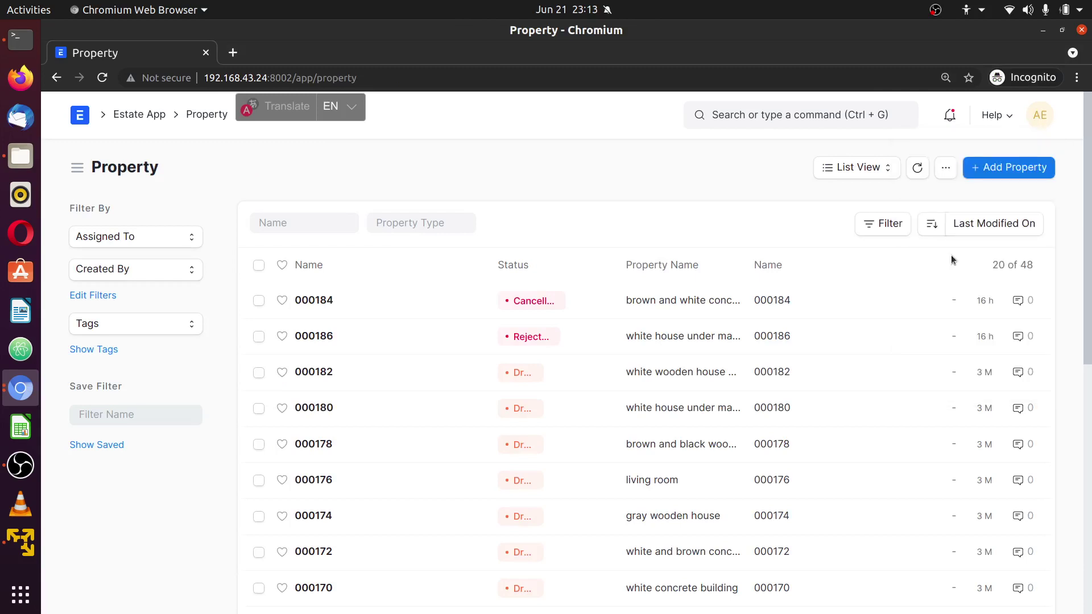
Step: Return to the administrator's browser window, search for "work" to reach the Workflow list, and open the Property workflow
click(23, 388)
click(118, 341)
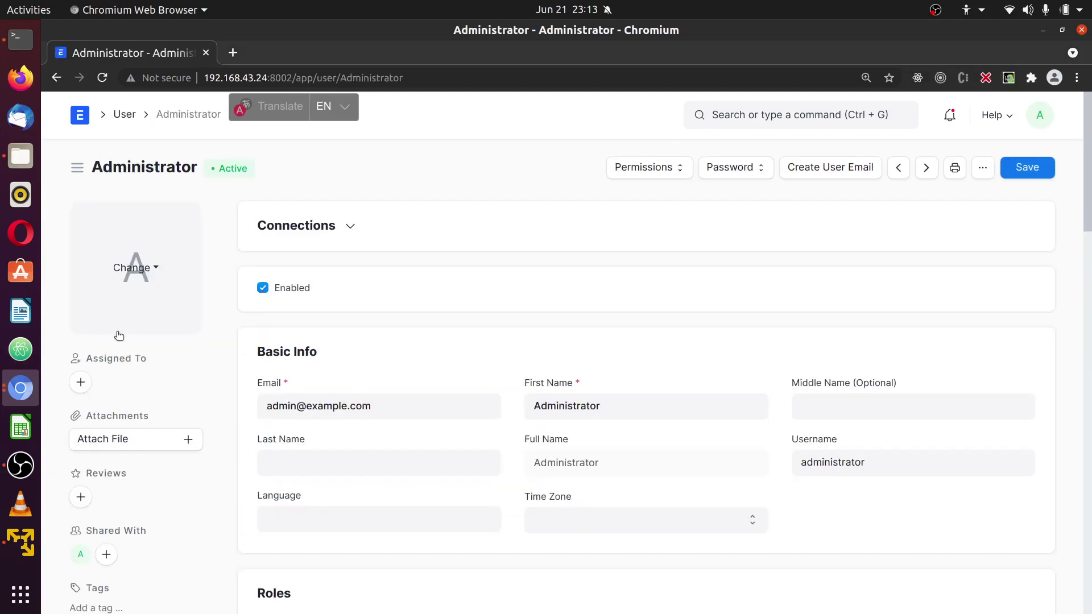
click(86, 113)
click(816, 116)
text(work)
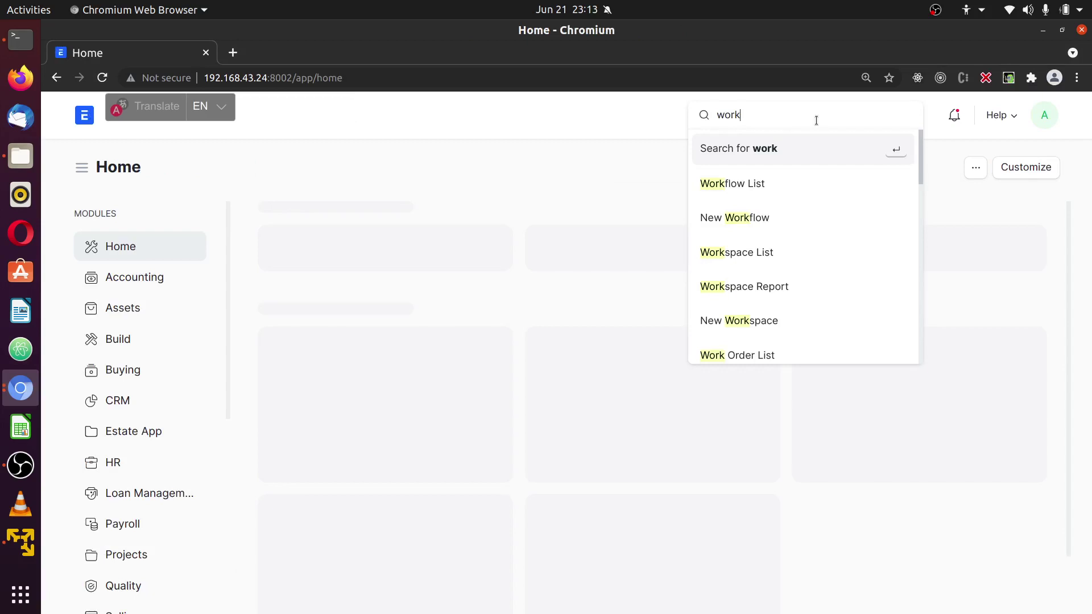
click(767, 193)
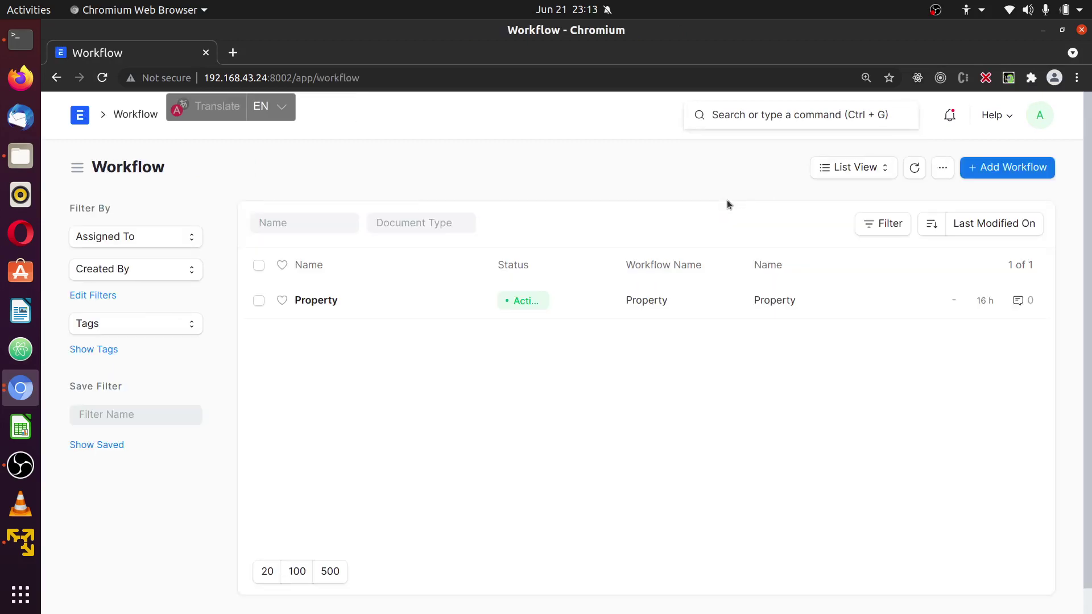
click(321, 306)
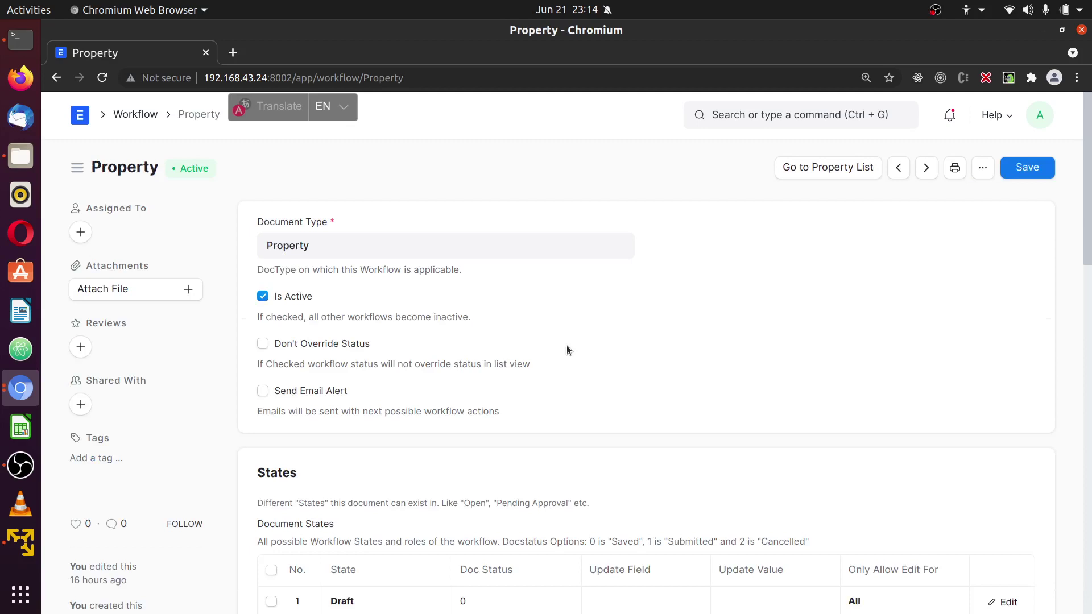
Step: Add a sixth row to the Document States table and activate its State cell
scroll(616, 254, down, 5)
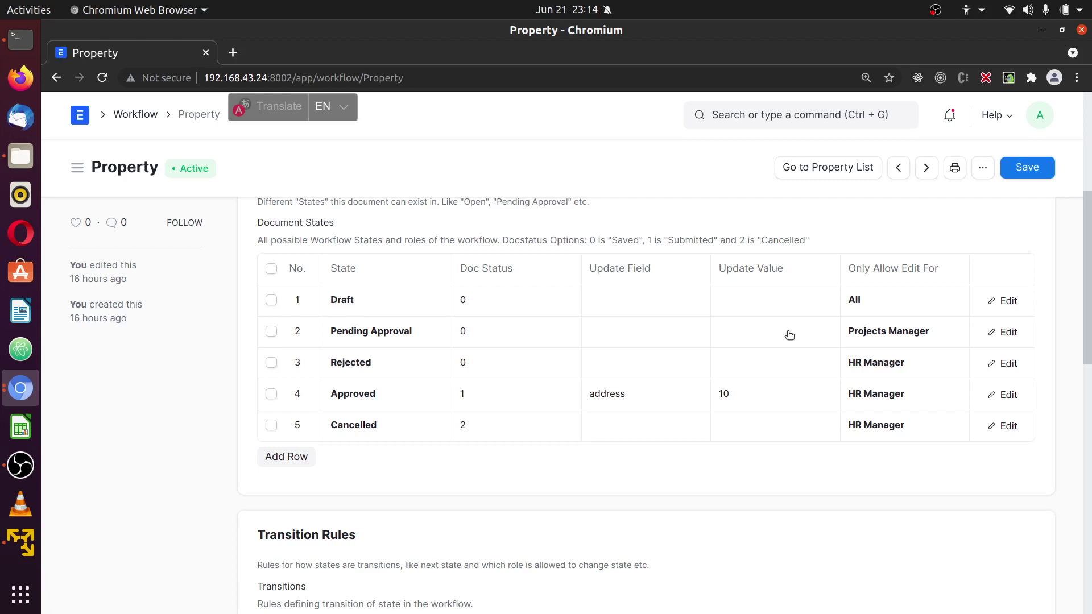
click(286, 456)
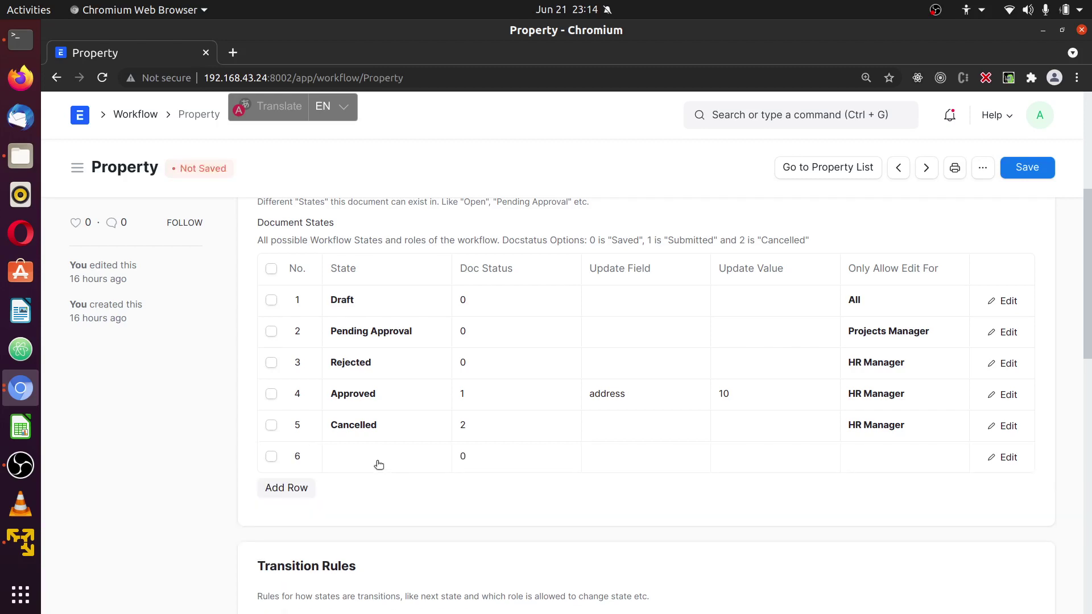
click(377, 462)
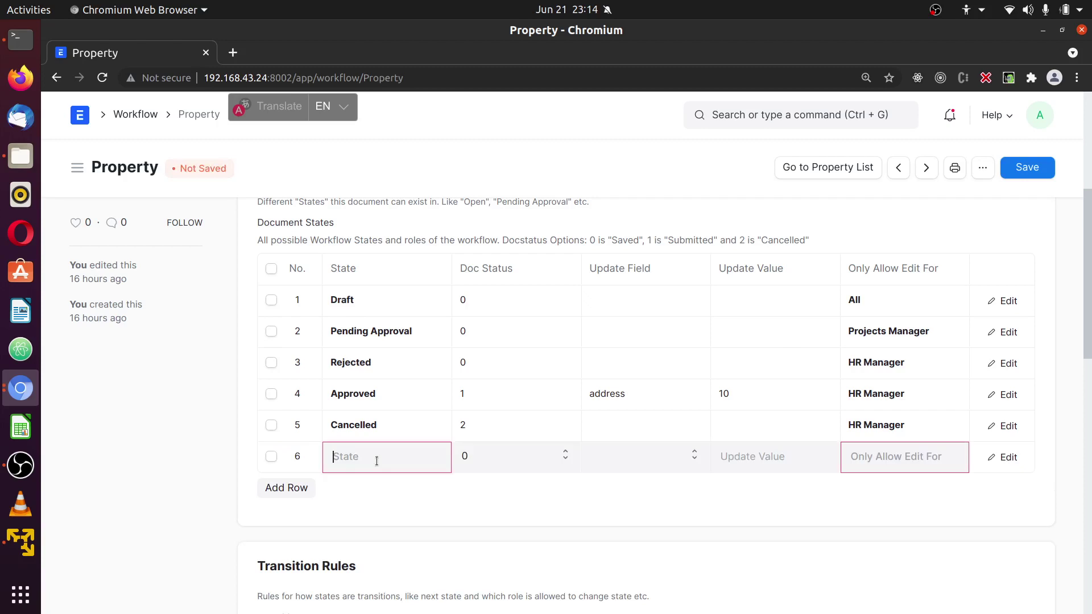
text(Pendin)
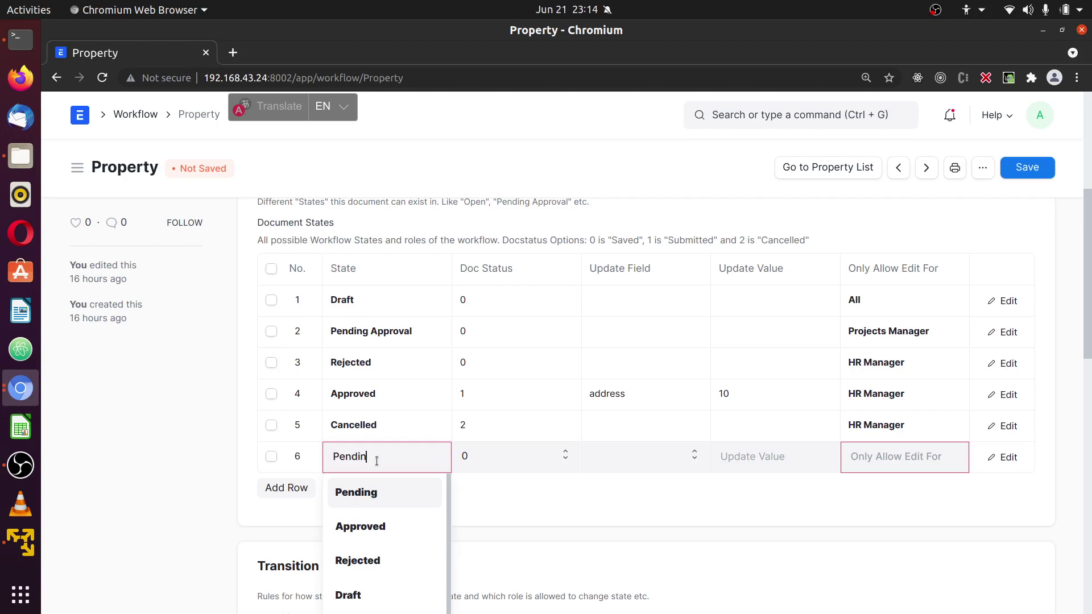
key(BackSpace)
key(BackSpace)
key(BackSpace)
key(BackSpace)
key(BackSpace)
key(BackSpace)
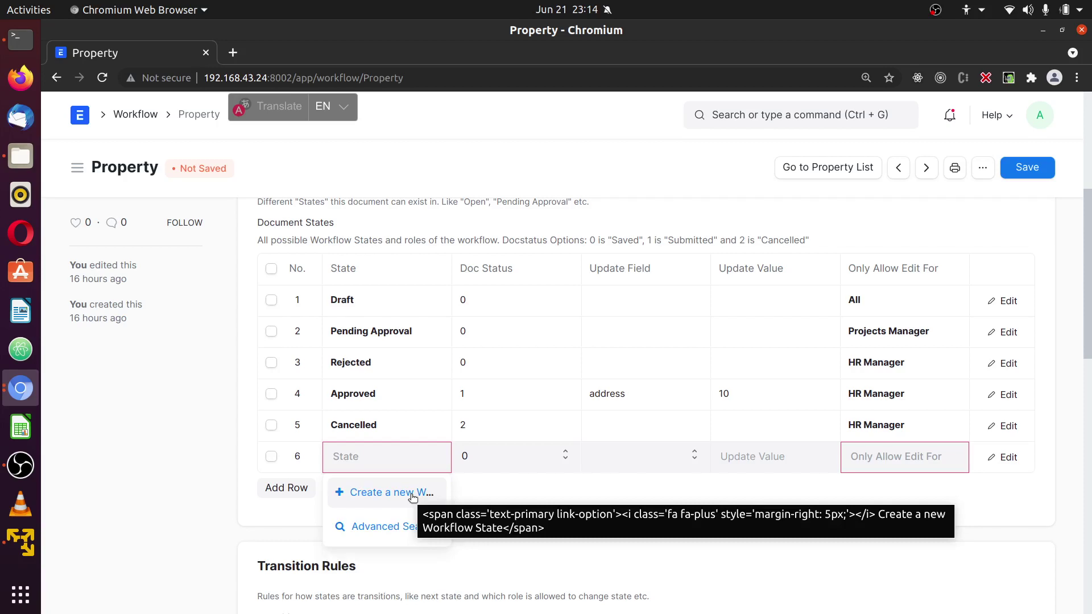
Step: Create a new workflow state named Pending CEO Approval and use it in the sixth row of Document States
click(412, 495)
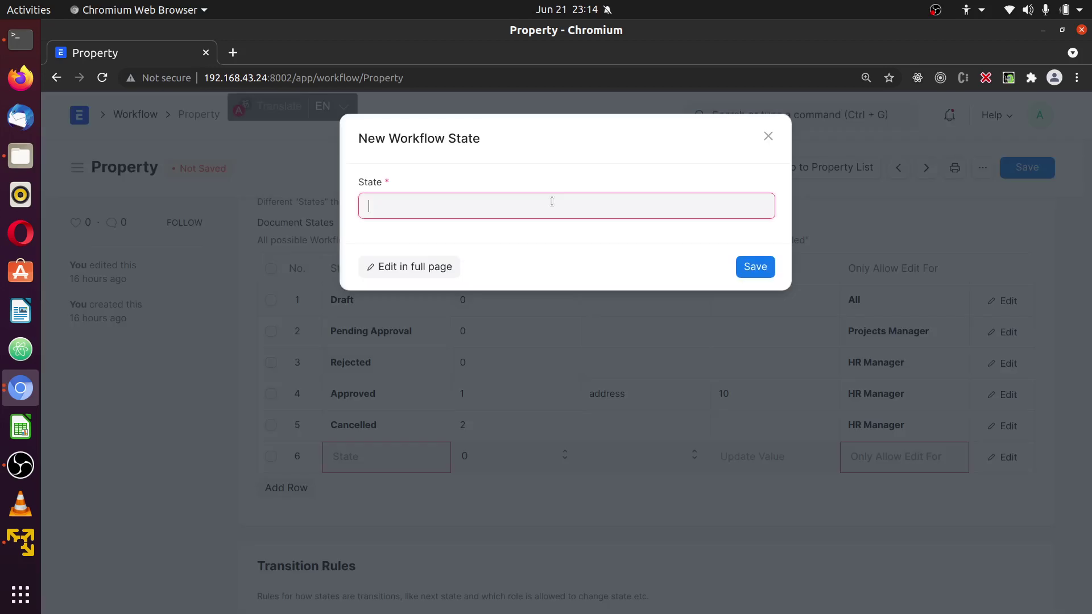
text(Pending)
click(766, 139)
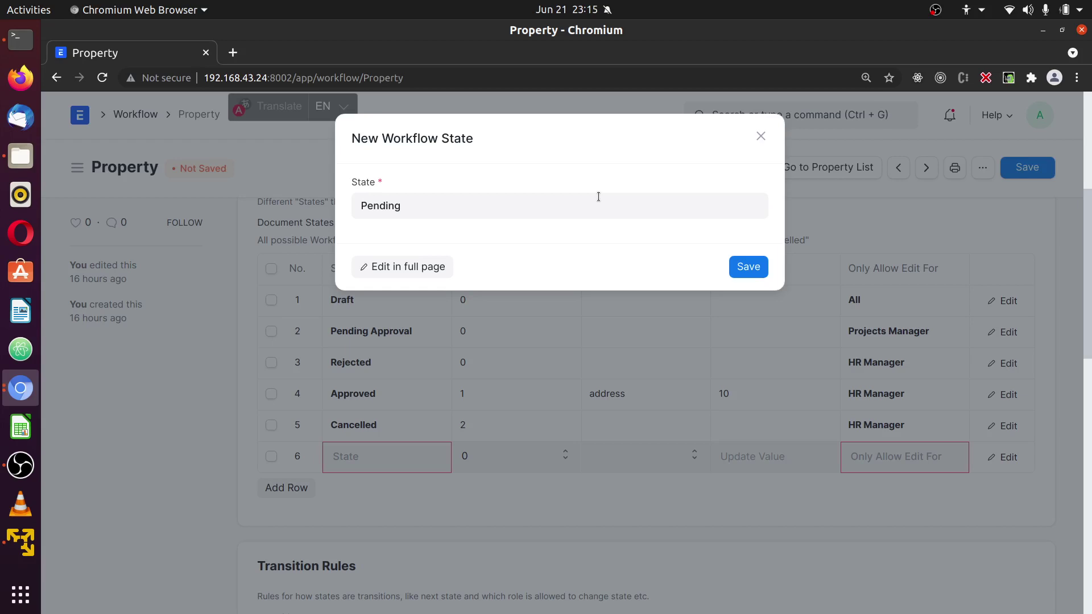
key(Return)
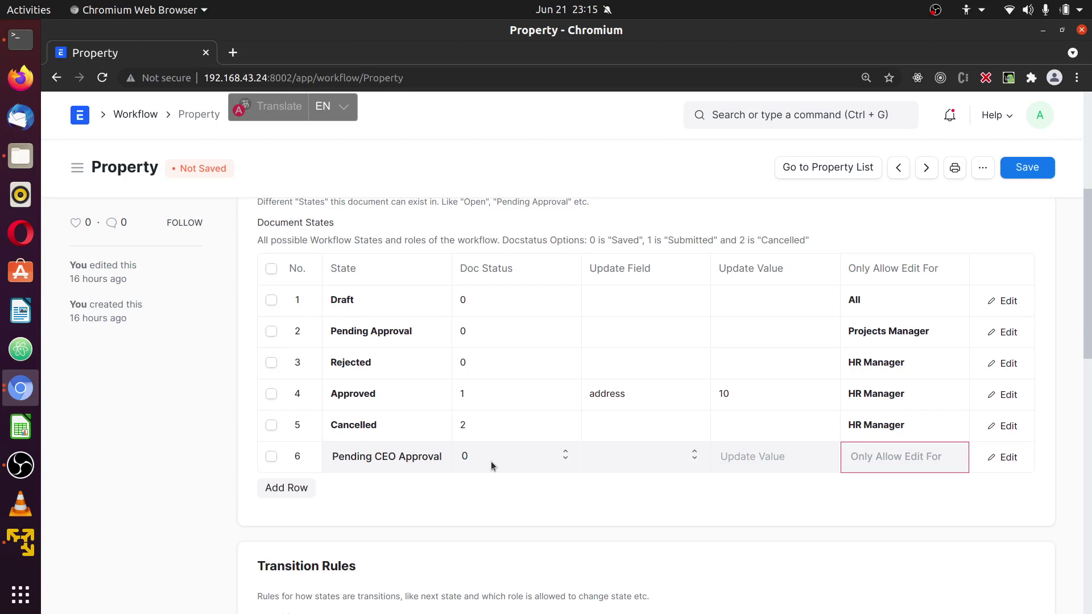
Step: Move the Pending CEO Approval row directly below Pending Approval and allow editing only for Property CEO
drag(285, 456, 258, 393)
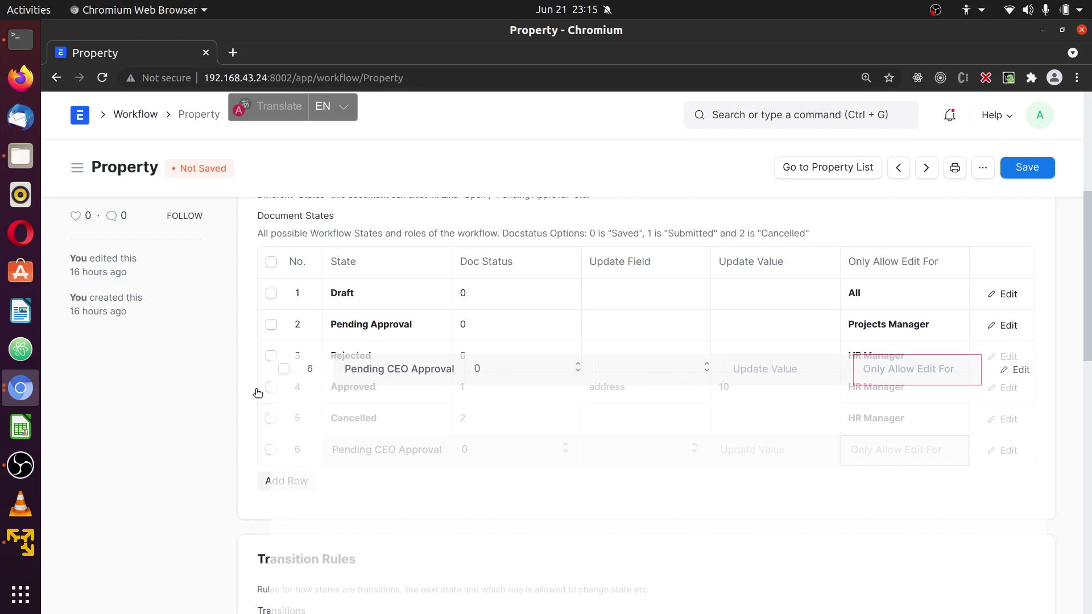
drag(258, 392, 259, 370)
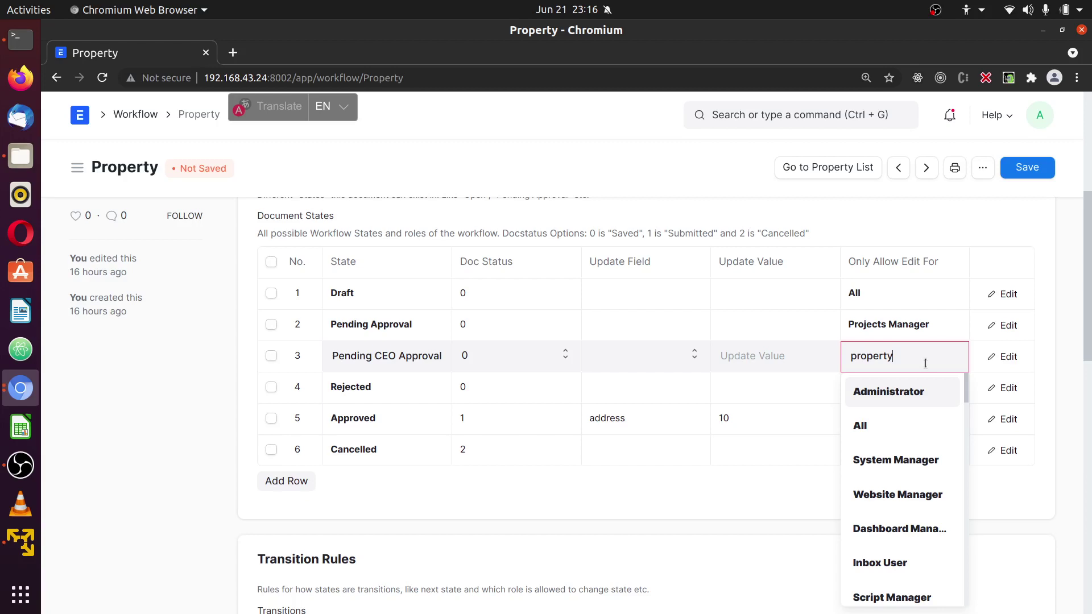
Step: Set Only Allow Edit For to Property Manager on the Pending Approval, Rejected, Approved and Cancelled states
click(936, 324)
text(Prop)
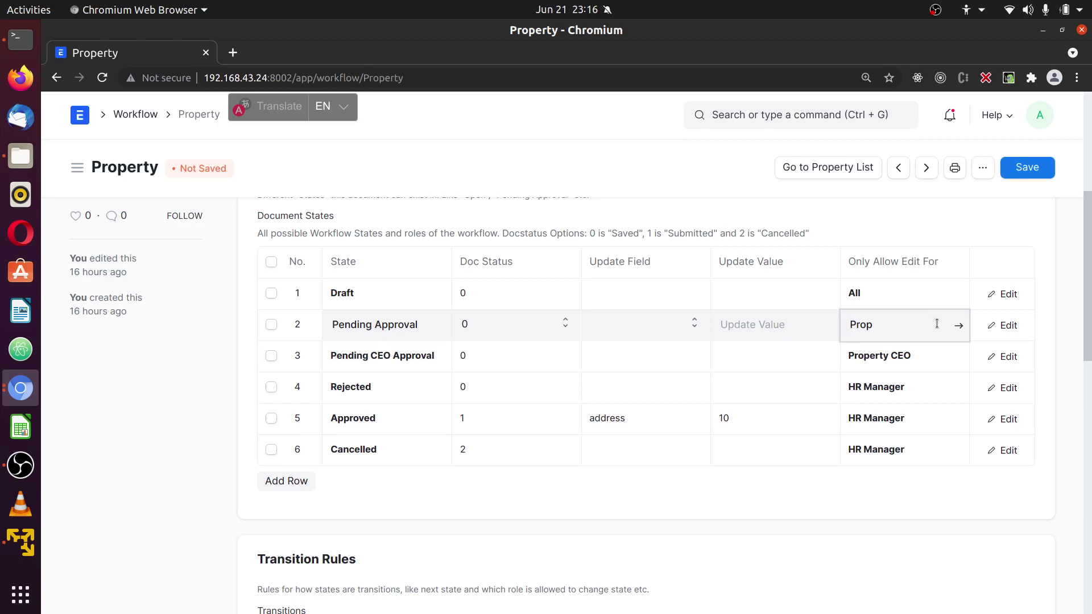
text(erty Manager)
click(909, 387)
text(Property Manager)
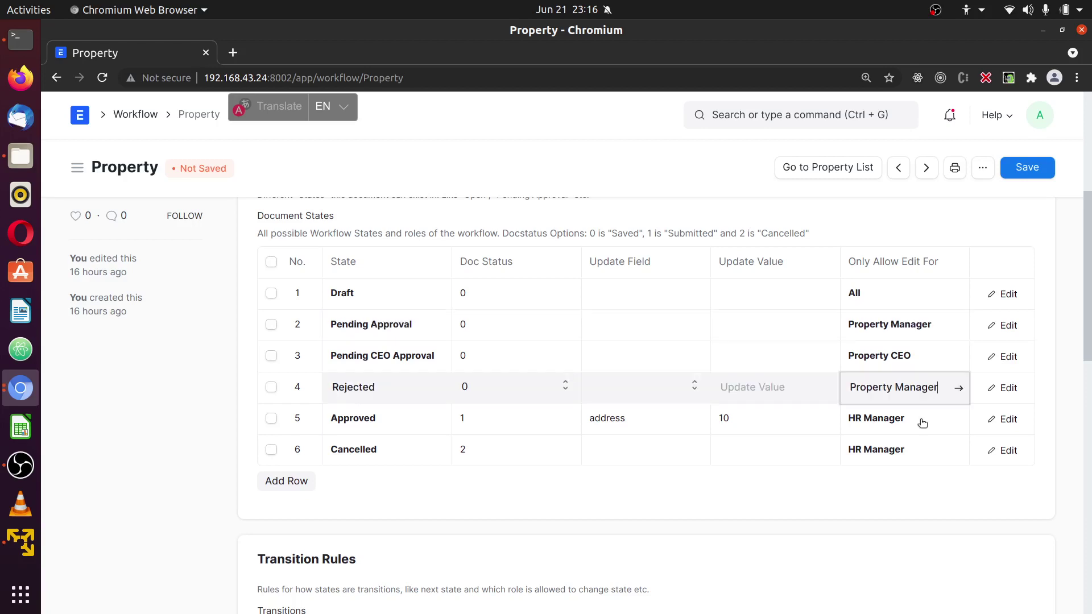
double_click(922, 421)
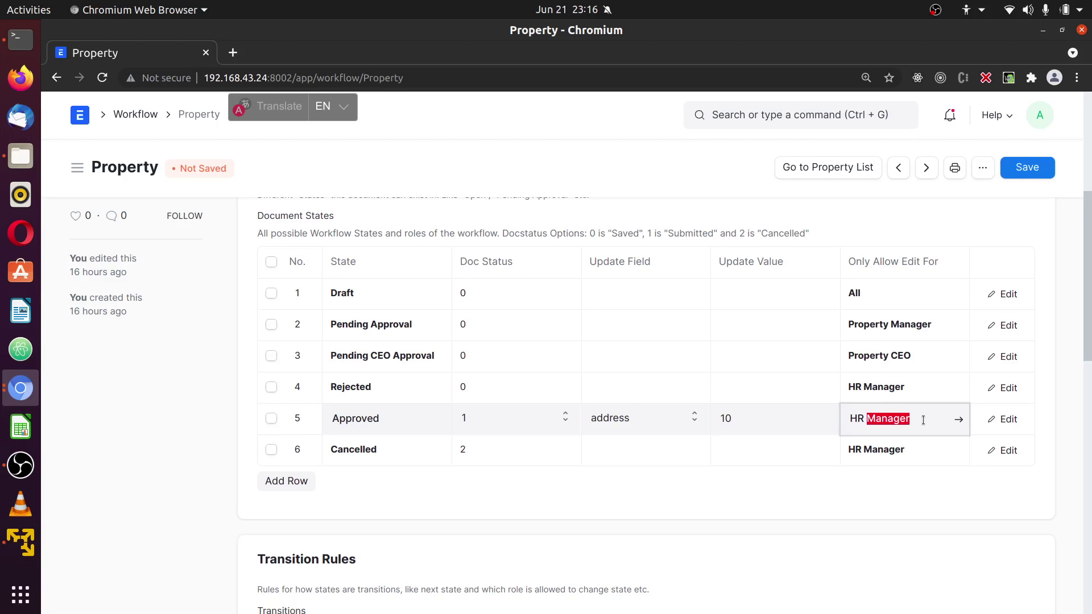
click(910, 449)
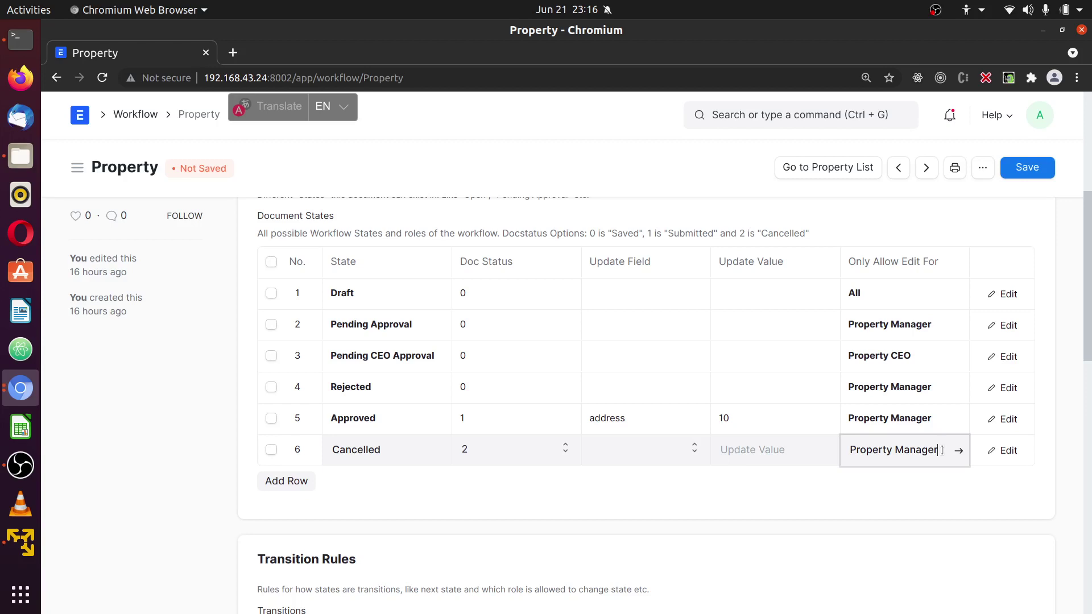
click(278, 317)
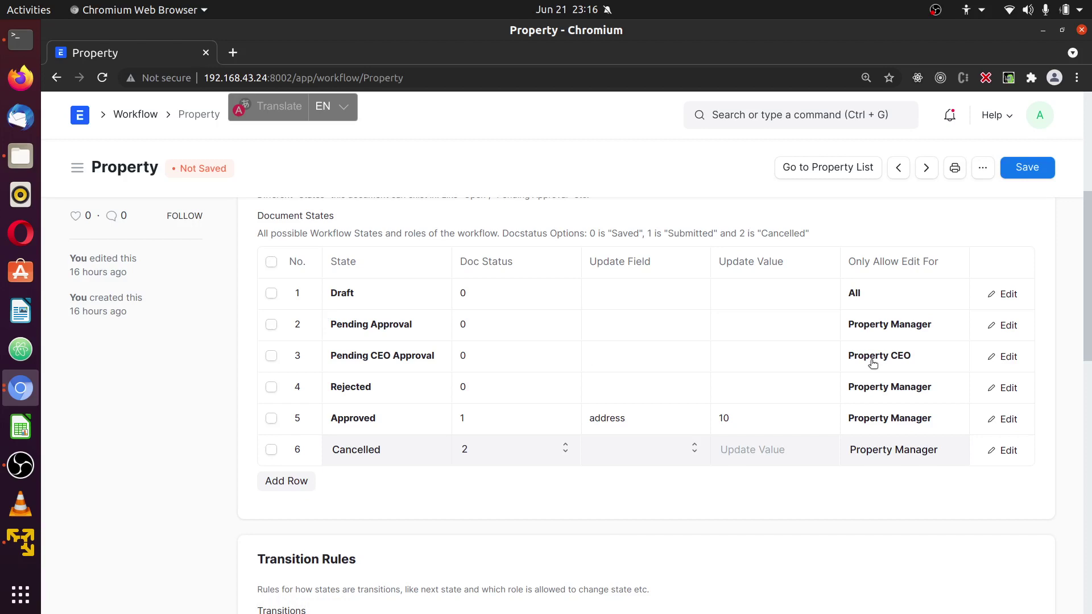
Step: Open property record 000182, dismiss the geolocation alert, and inspect the Grand Total in its Pricing section
scroll(278, 401, down, 5)
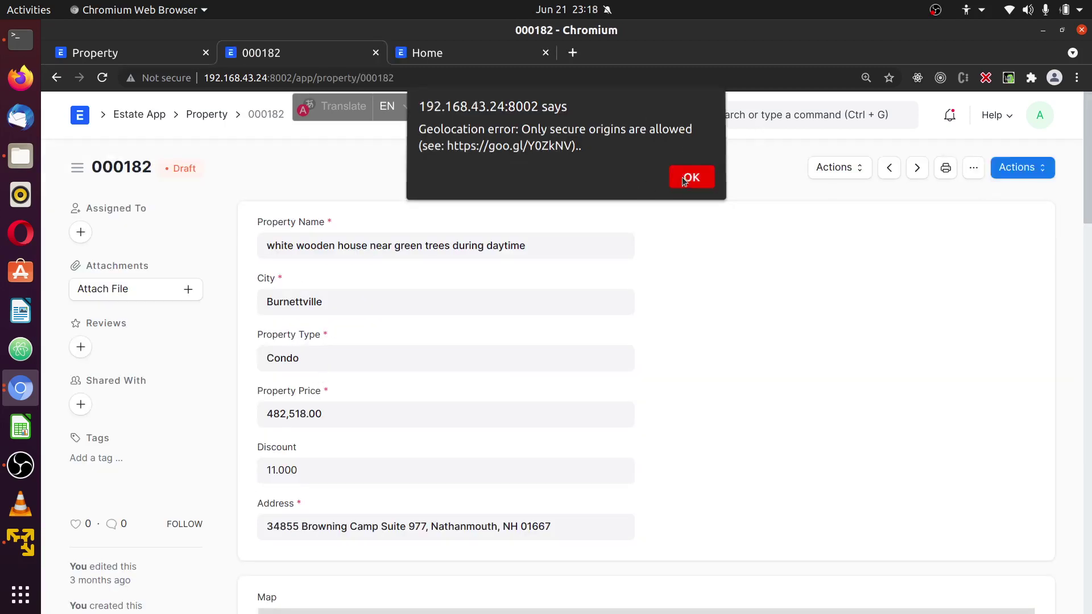
click(682, 179)
scroll(652, 484, down, 9)
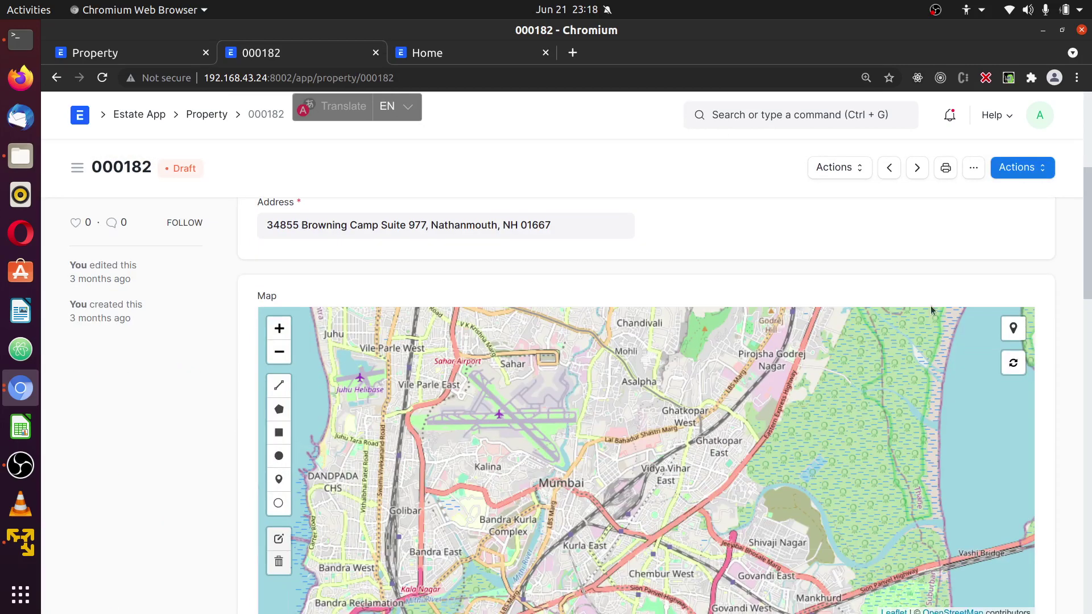
scroll(1072, 333, down, 15)
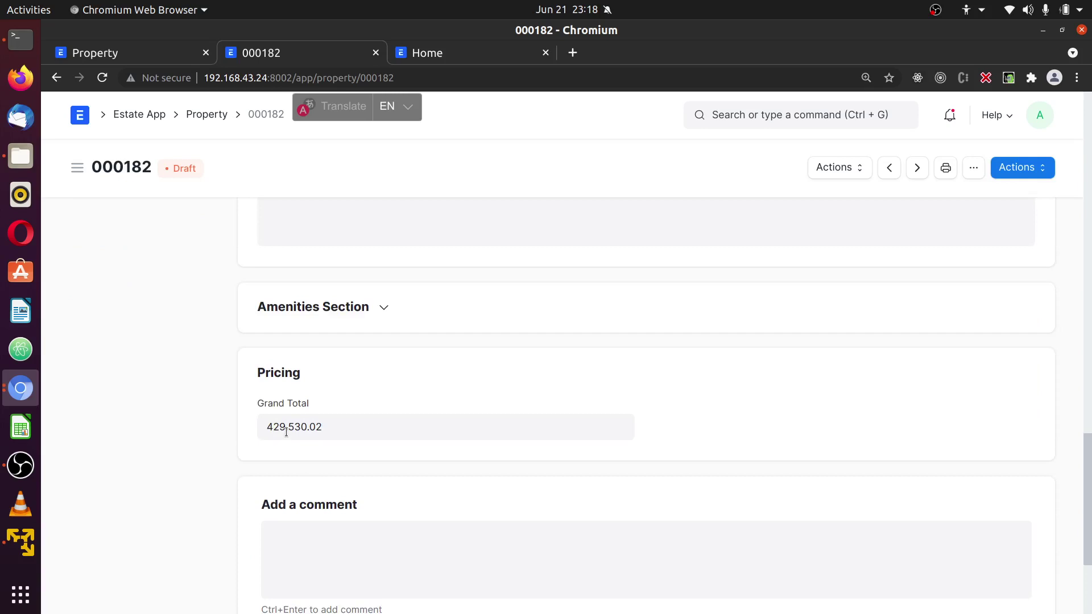
click(286, 432)
click(475, 390)
click(284, 427)
click(286, 427)
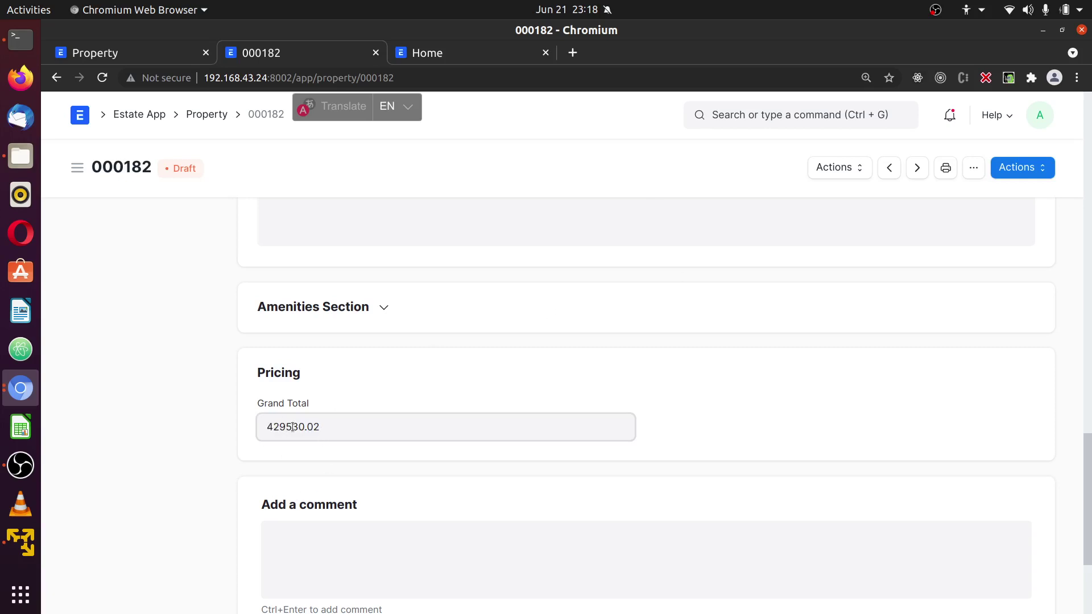
Step: Return to the Property workflow and review its document states and transition rules
click(163, 56)
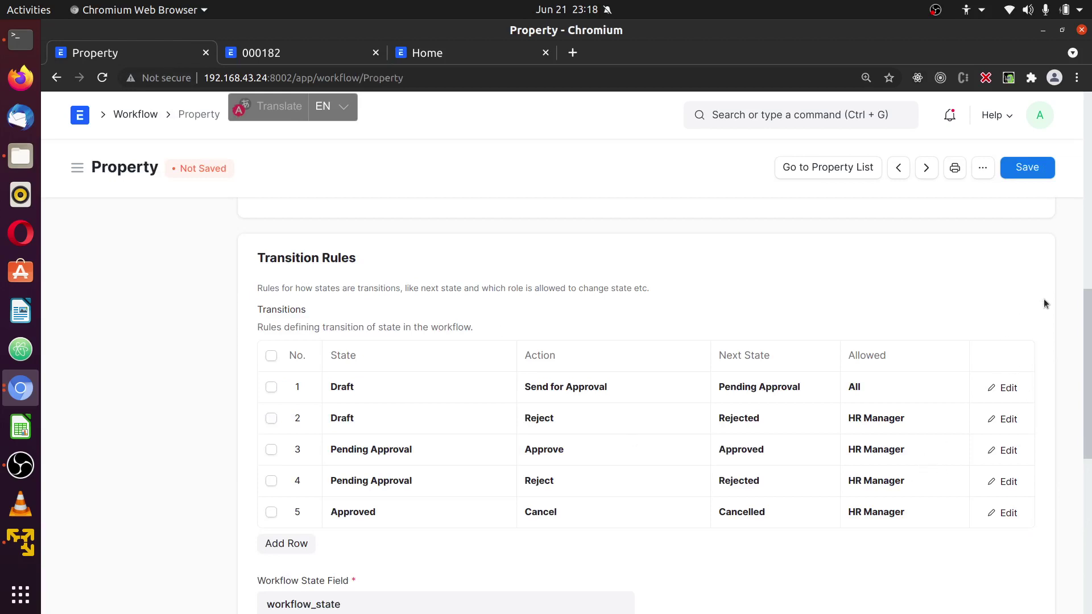
scroll(1043, 304, up, 2)
scroll(1042, 303, up, 3)
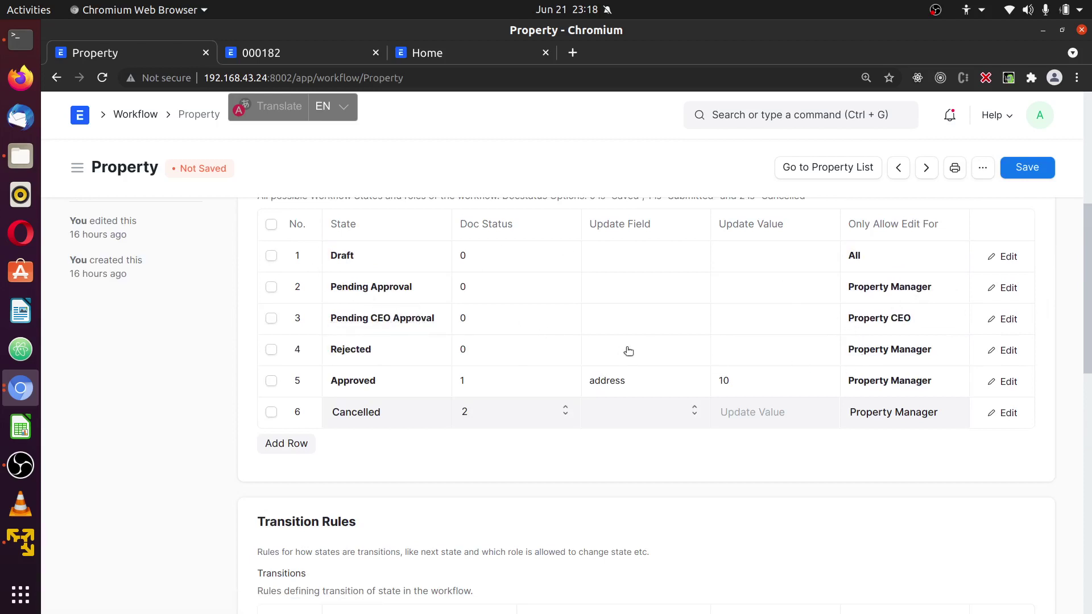
scroll(218, 479, down, 5)
scroll(217, 479, down, 5)
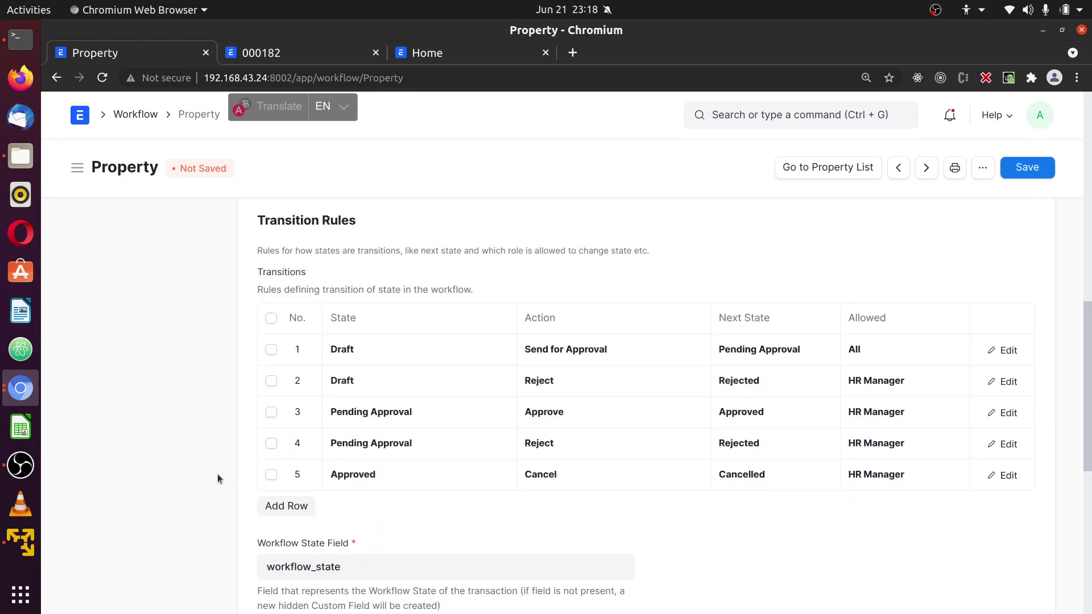
Step: Set Allowed to Property Manager for the Draft Reject and Pending Approval Approve transitions, and save the workflow
double_click(906, 380)
triple_click(906, 380)
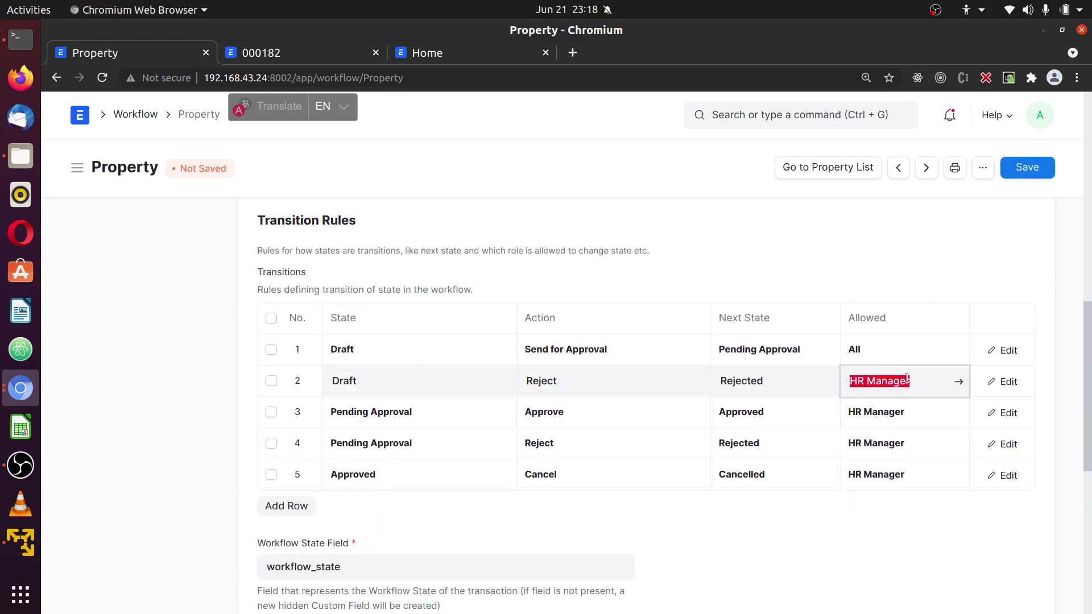
click(979, 254)
scroll(967, 285, up, 5)
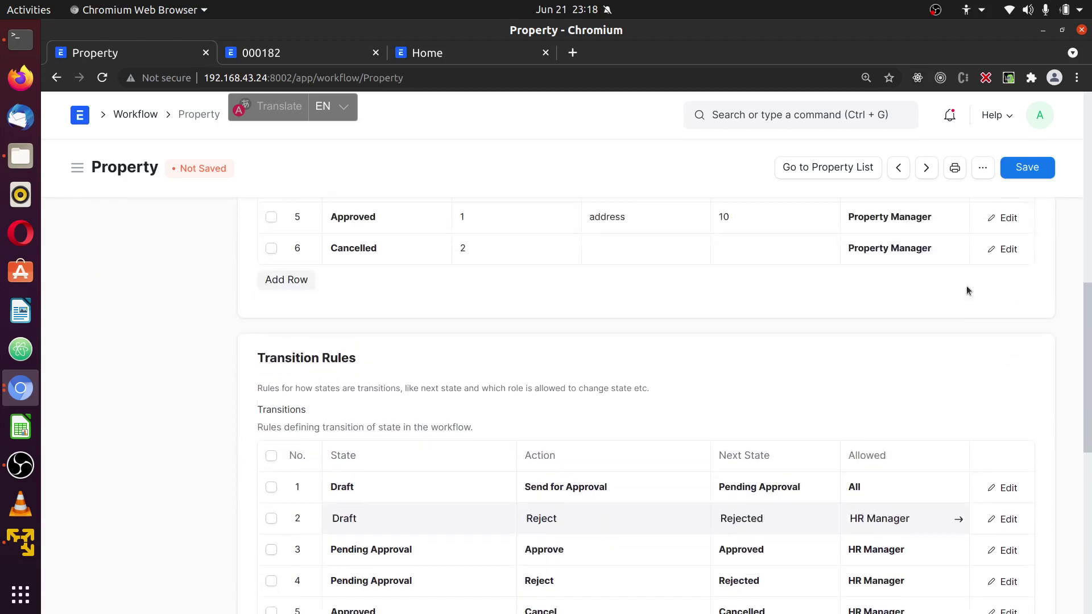
scroll(939, 347, down, 5)
double_click(916, 384)
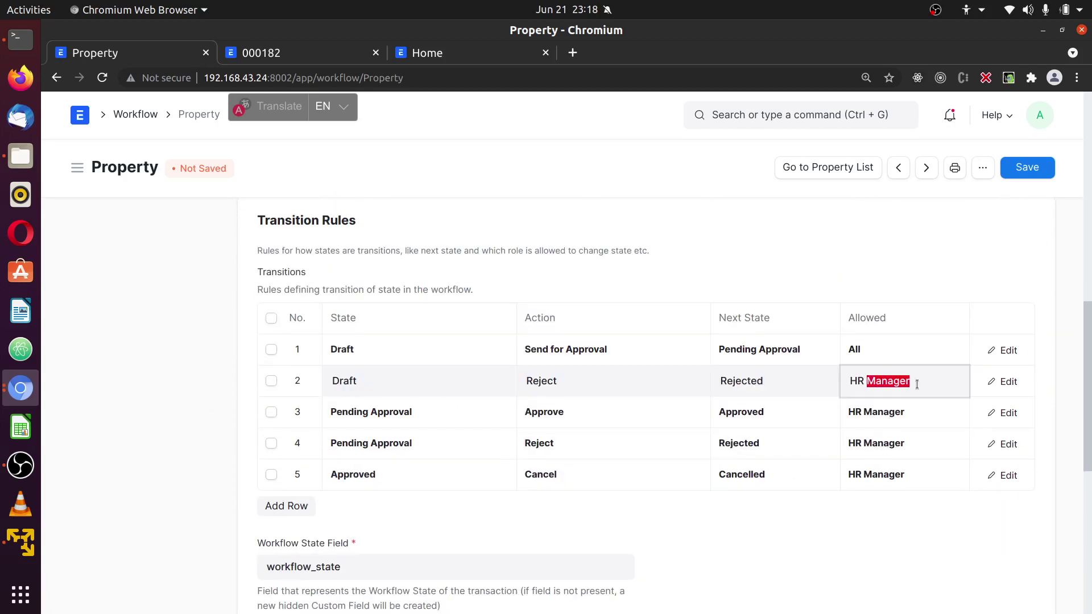
triple_click(916, 384)
text(Property Manager)
double_click(924, 413)
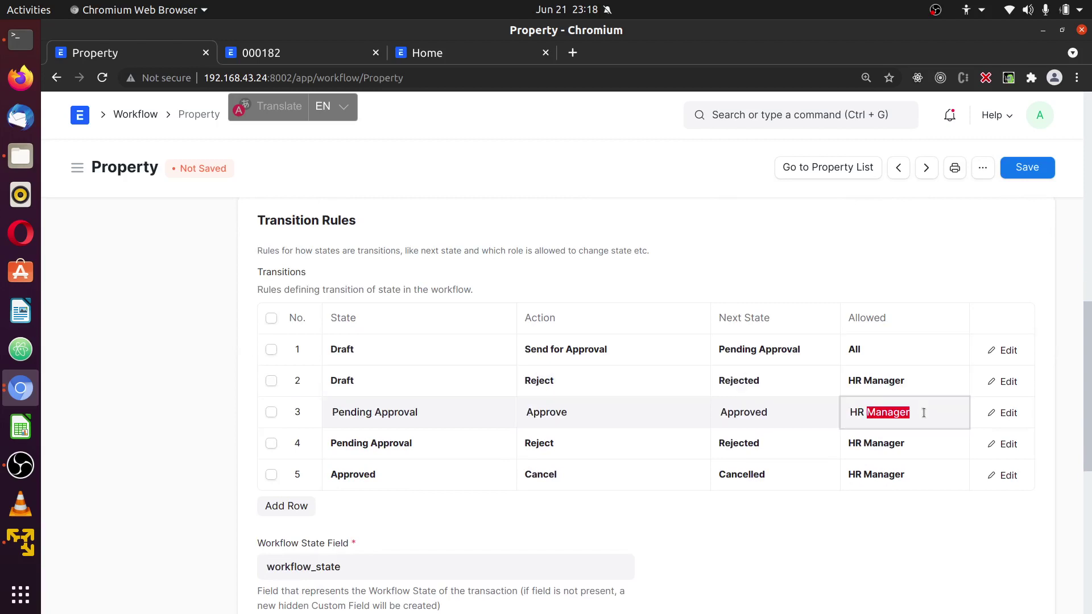
triple_click(923, 413)
text(Property Manager)
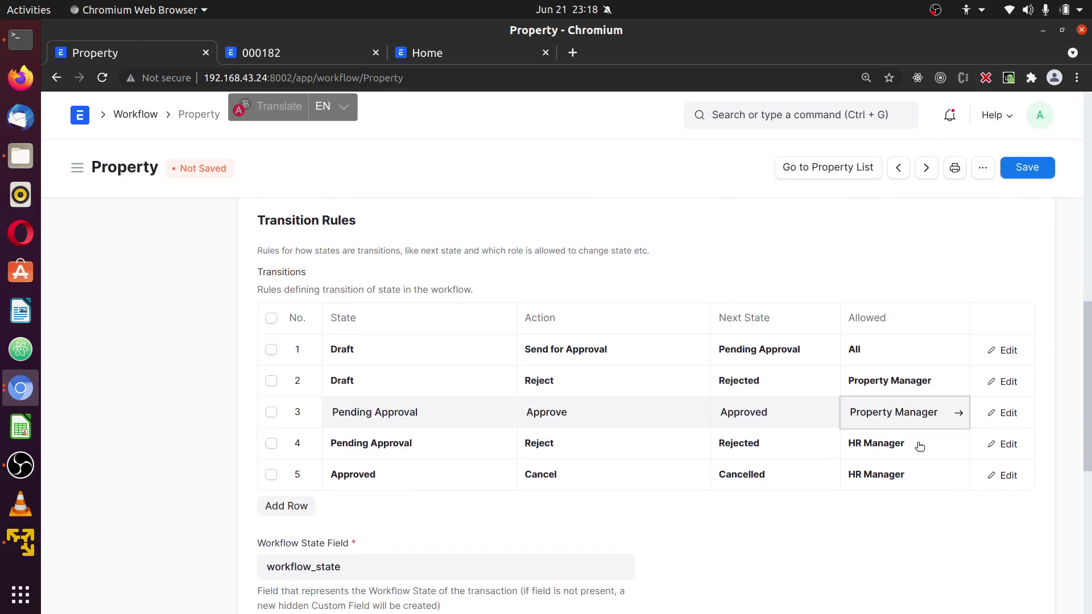
double_click(917, 443)
key(ctrl+s)
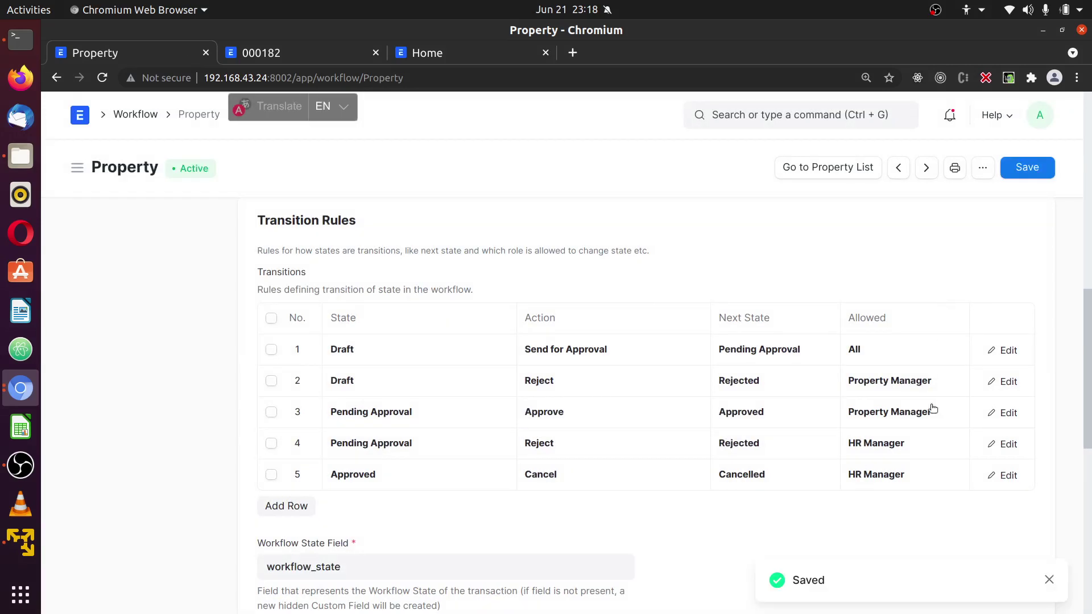
Step: Set Allowed to Property Manager for the Pending Approval Reject and Approved Cancel transitions
double_click(910, 443)
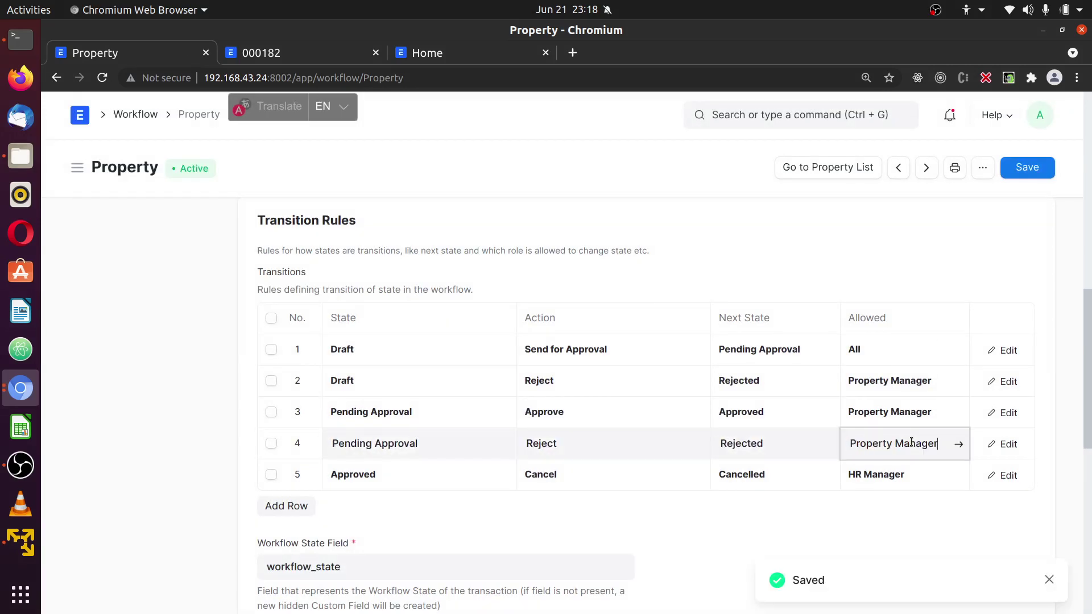
double_click(918, 469)
key(ctrl+a)
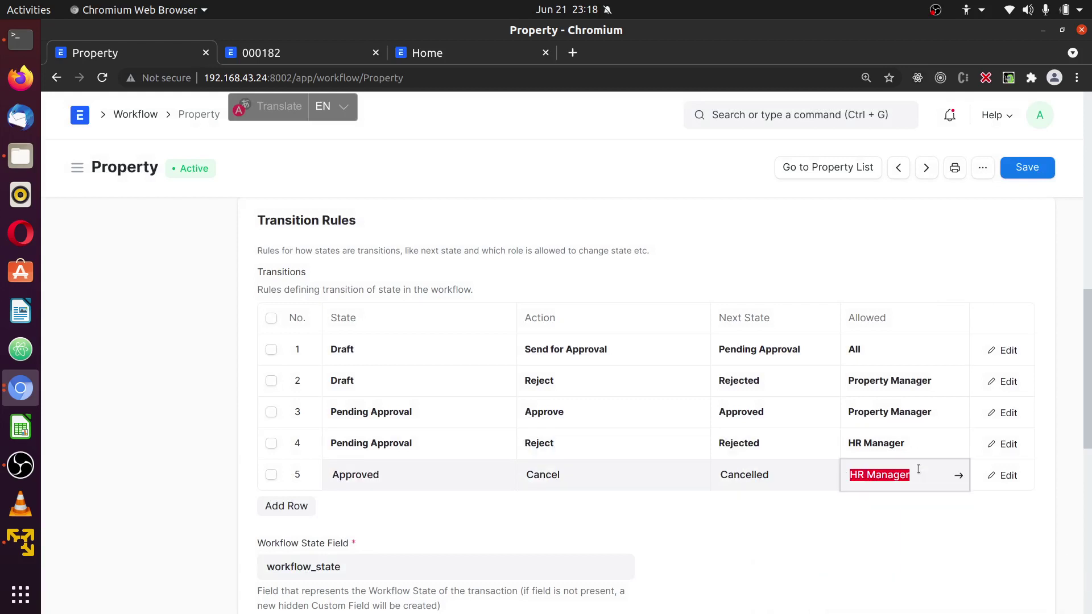
text(Property Manager)
click(1048, 242)
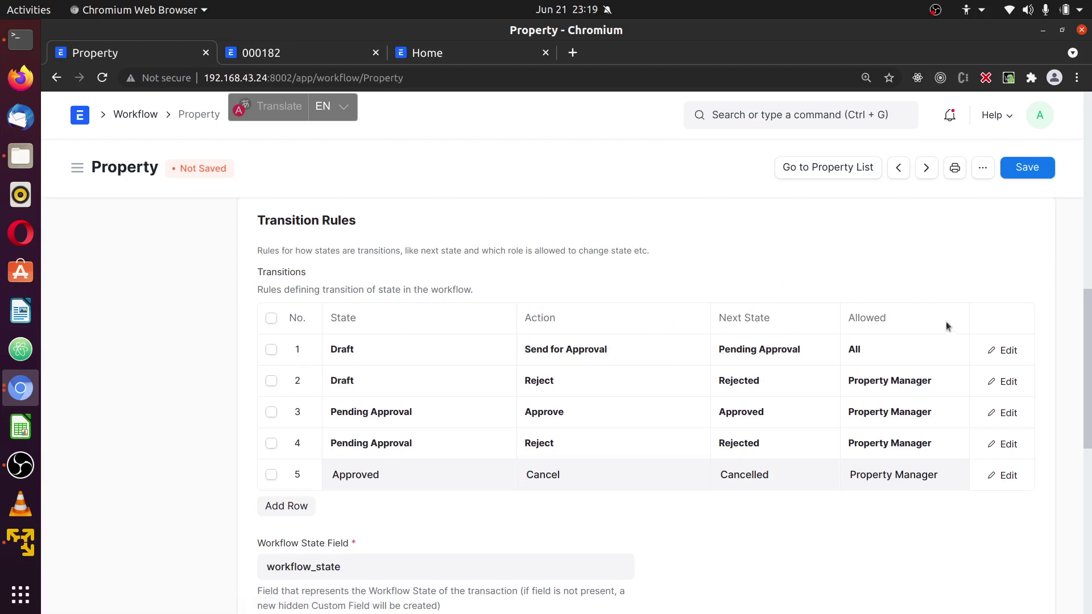
Step: Review the workflow's states and transitions, and look up the field name of Grand Total on property 000182
scroll(921, 340, up, 4)
scroll(921, 340, up, 3)
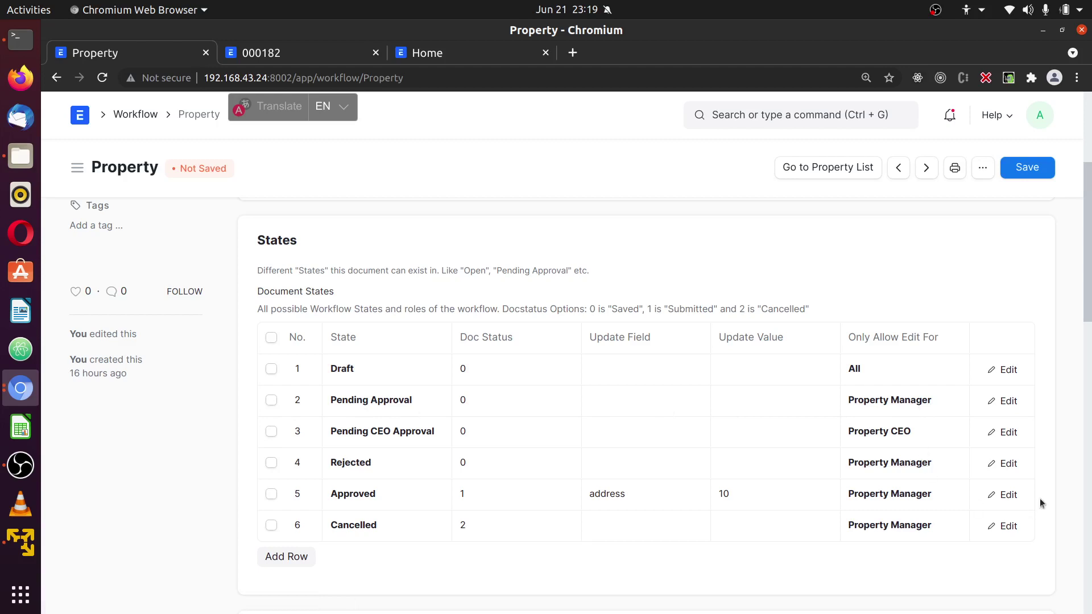
scroll(1058, 511, down, 7)
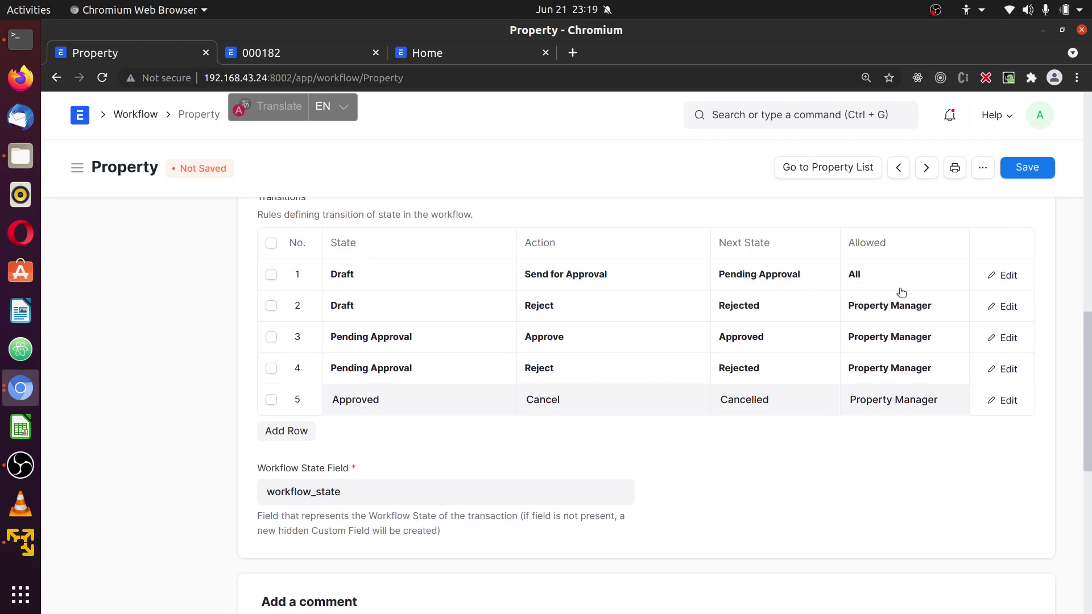
click(261, 55)
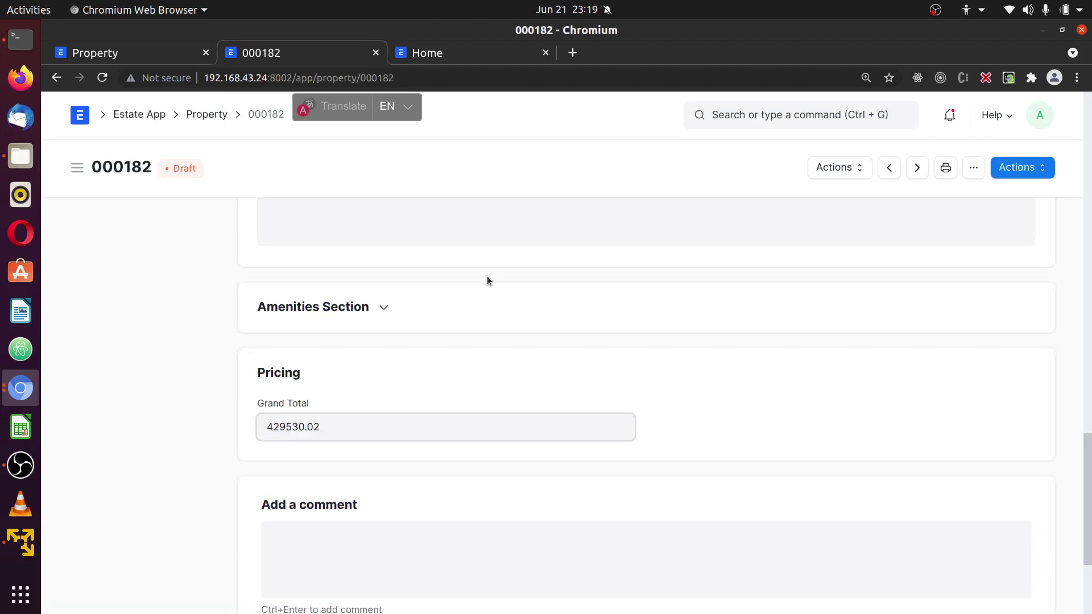
click(379, 416)
click(343, 410)
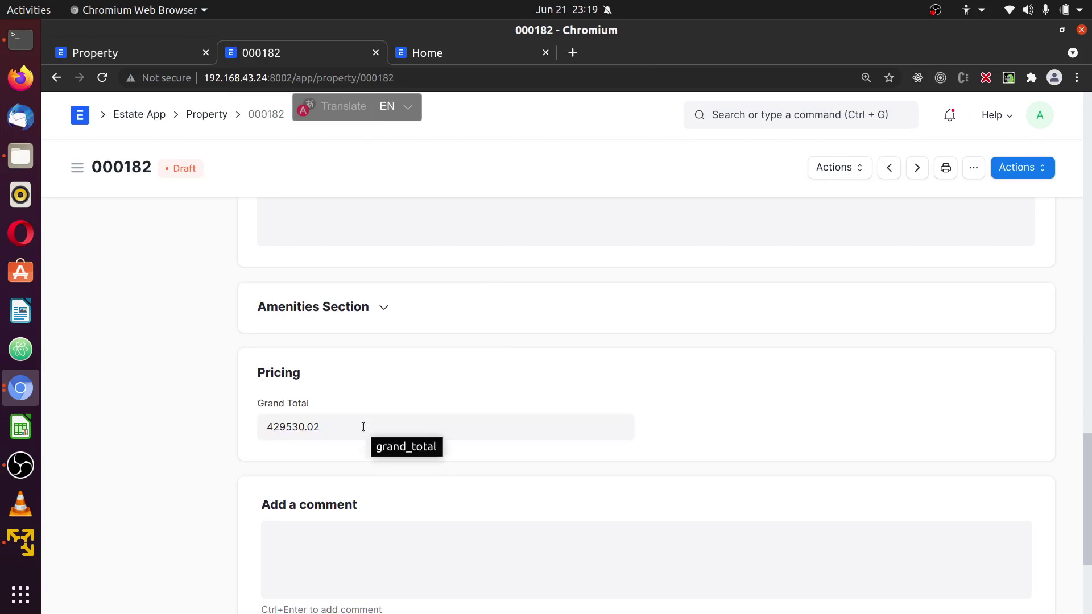
click(458, 48)
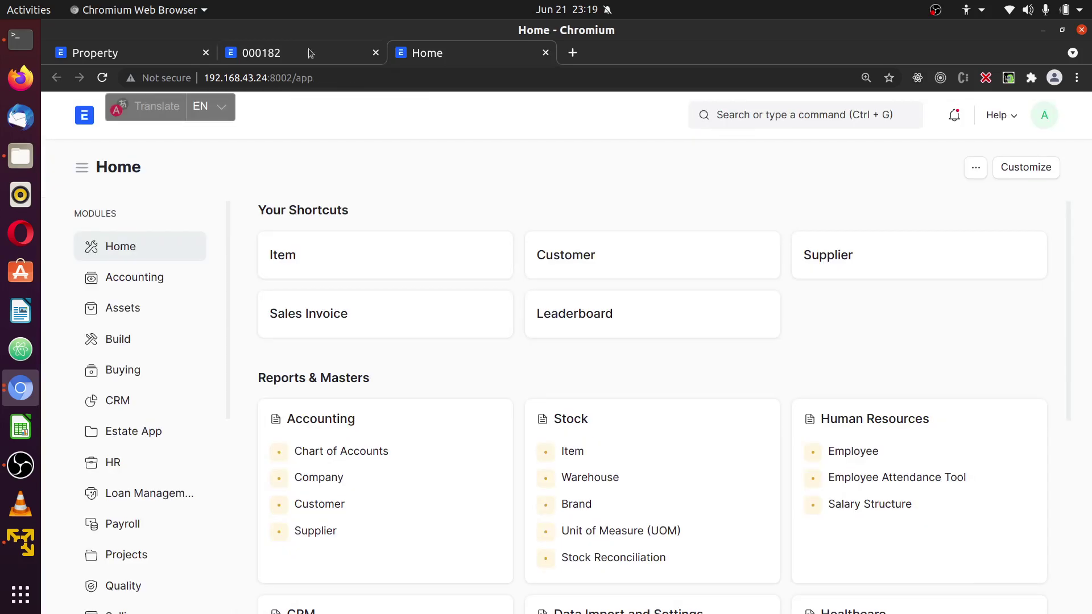
Step: In the Property workflow, give the Draft Send for Approval transition the condition doc.grand_total < 300000
click(147, 57)
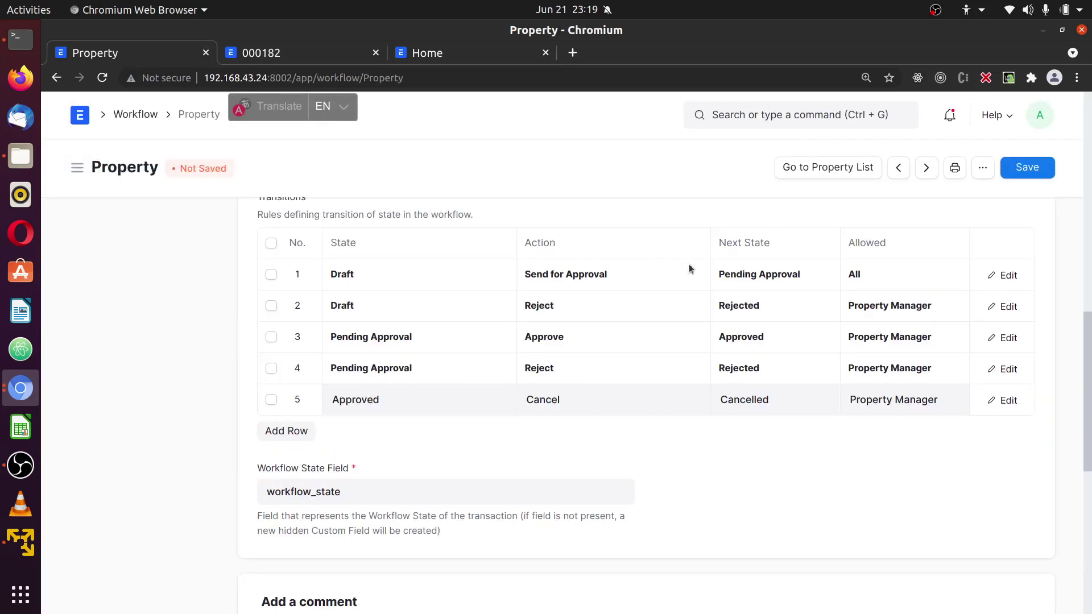
click(1013, 279)
scroll(746, 351, down, 5)
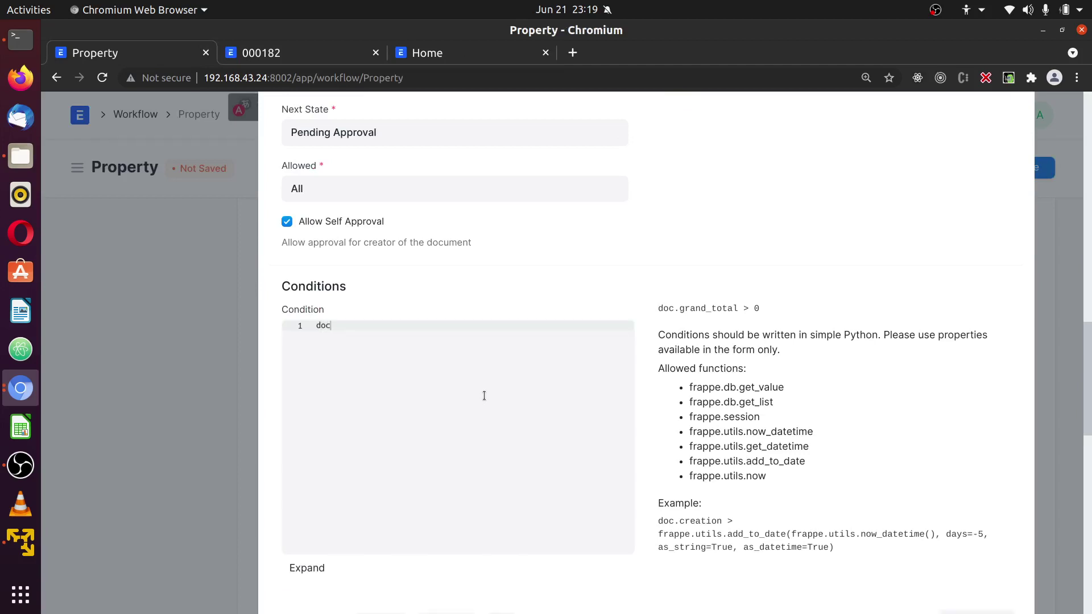
text(grand_total < 300000)
Step: Switch to property 000182 and check its Grand Total against the 300000 condition limit
click(291, 50)
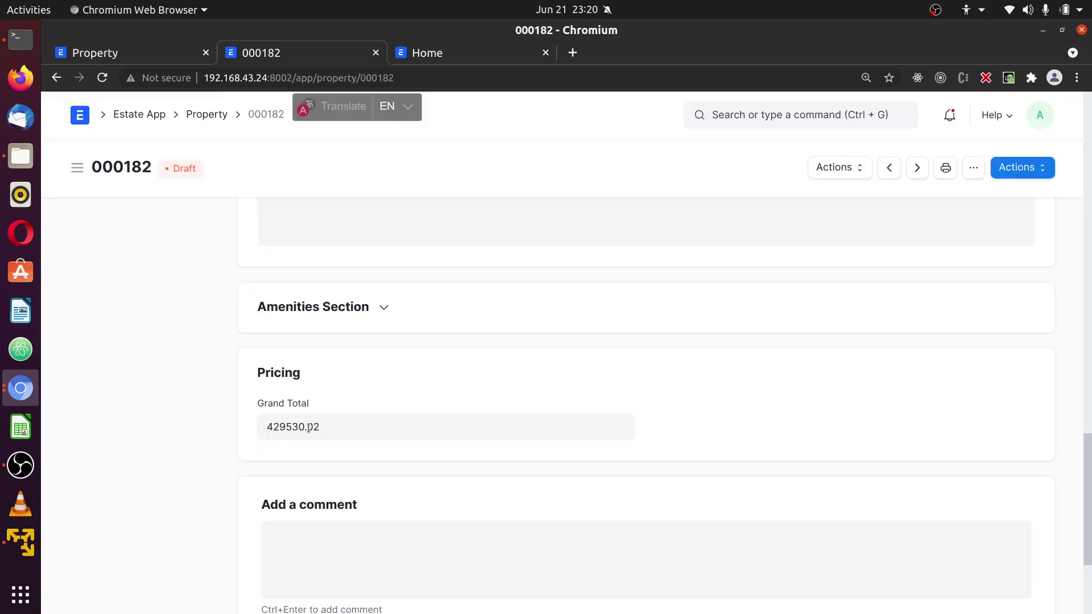
click(302, 428)
double_click(300, 428)
click(292, 429)
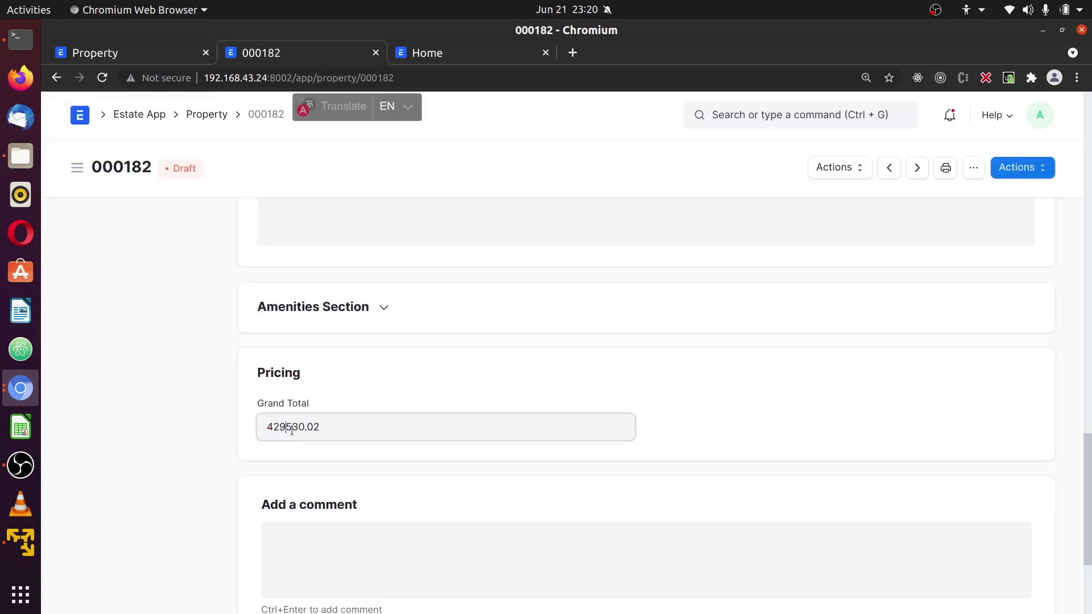
Step: Return to the Property workflow and duplicate the Draft Send for Approval transition
click(102, 57)
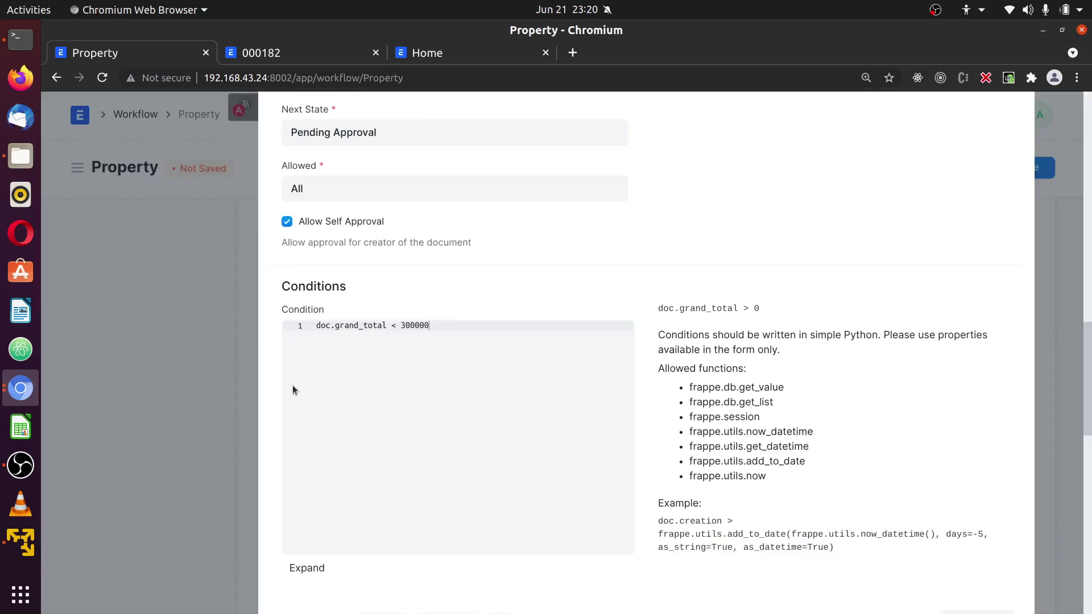
click(173, 356)
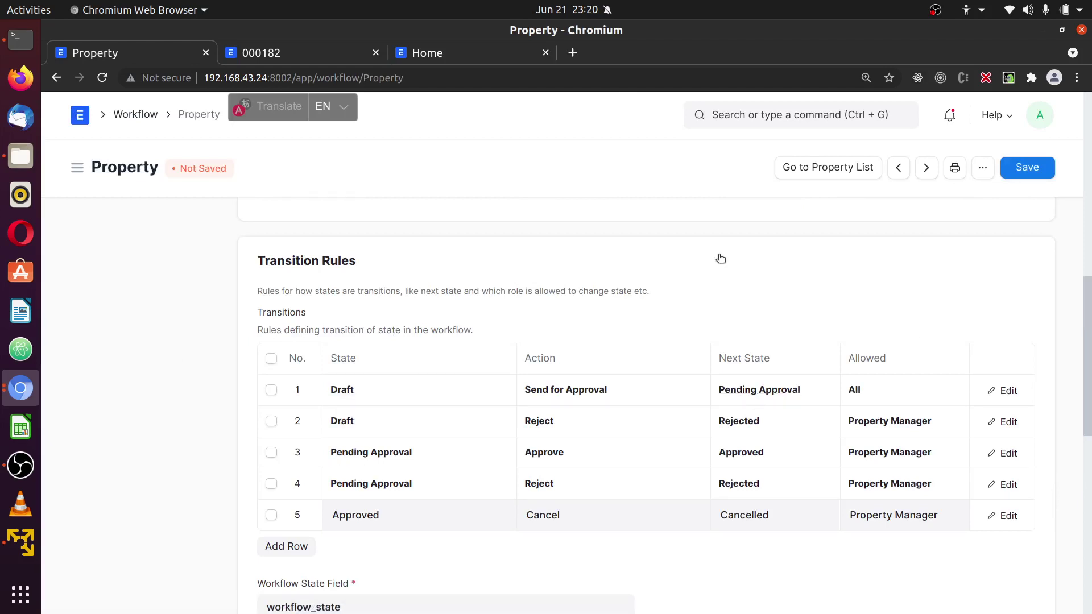
scroll(721, 259, down, 2)
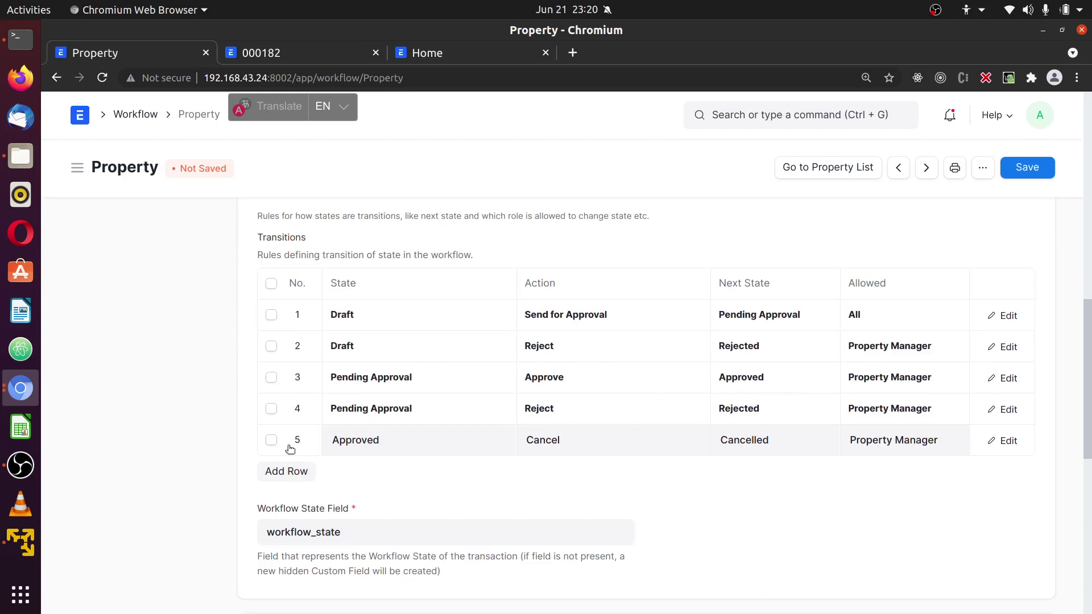
click(1002, 315)
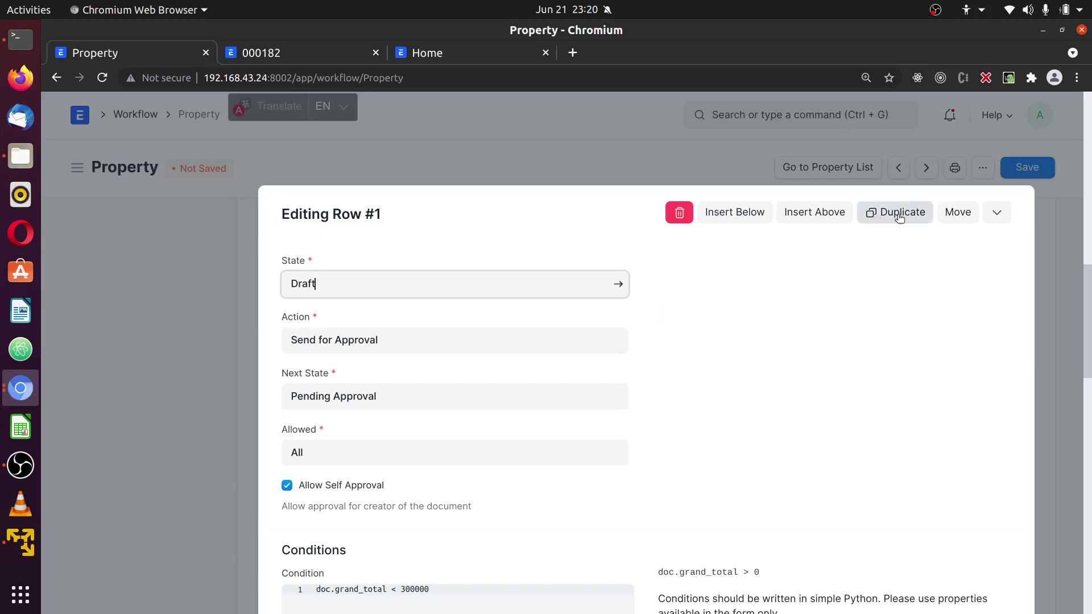
click(899, 218)
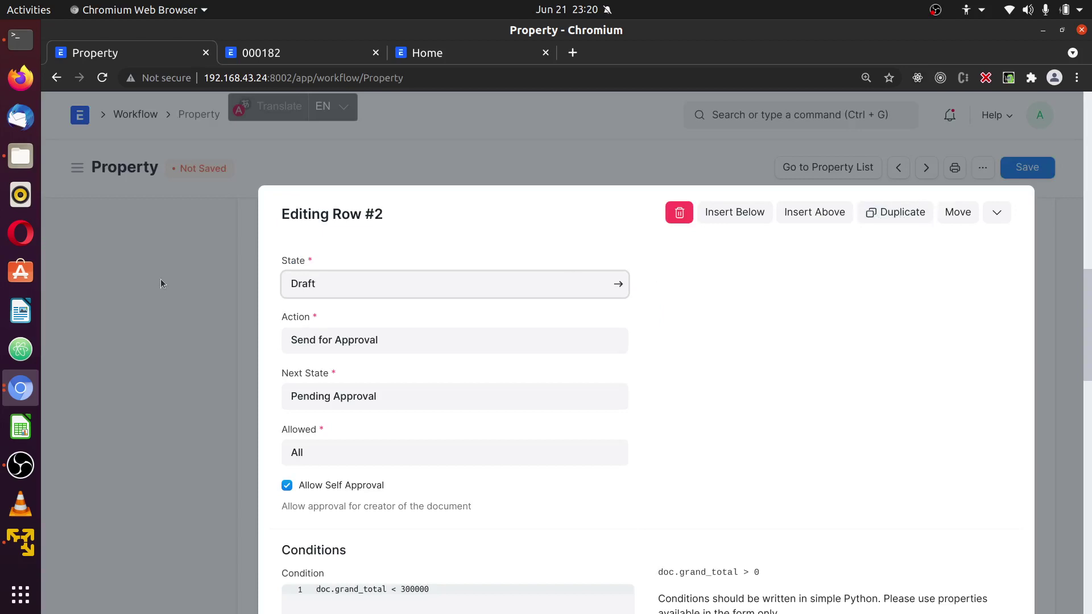
click(160, 278)
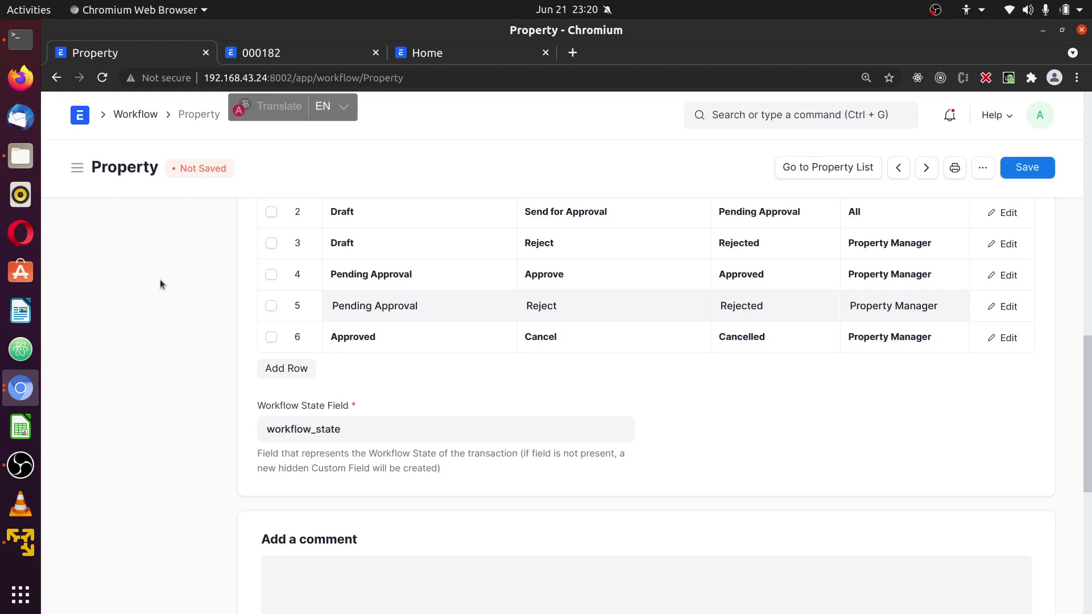
Step: Set the Next State of the duplicated Draft Send for Approval transition to Pending CEO Approval
scroll(480, 325, up, 3)
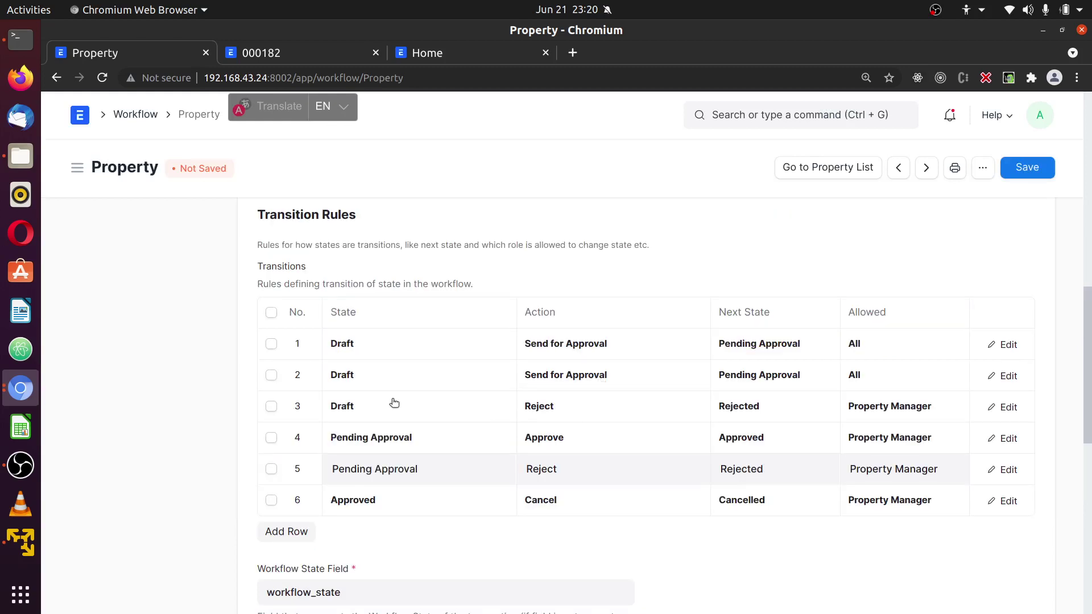
double_click(817, 374)
triple_click(817, 374)
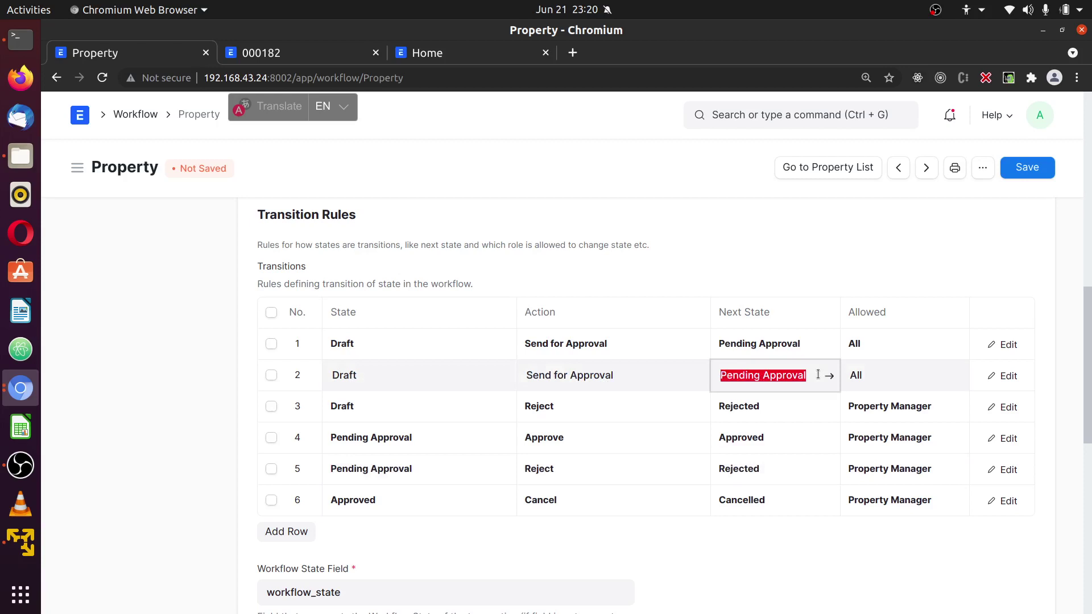
text(ceo)
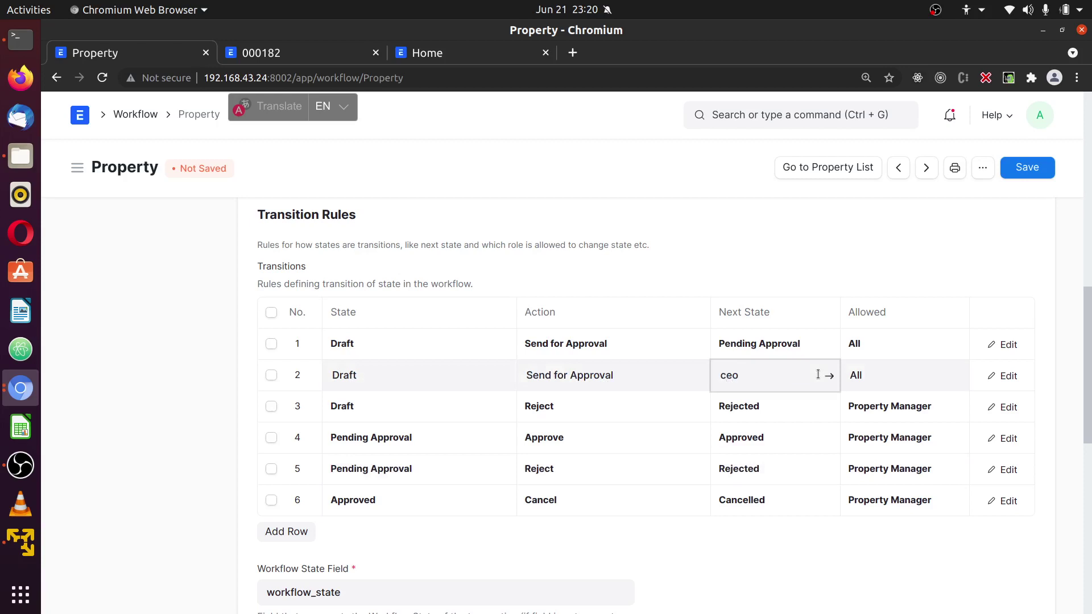
click(806, 414)
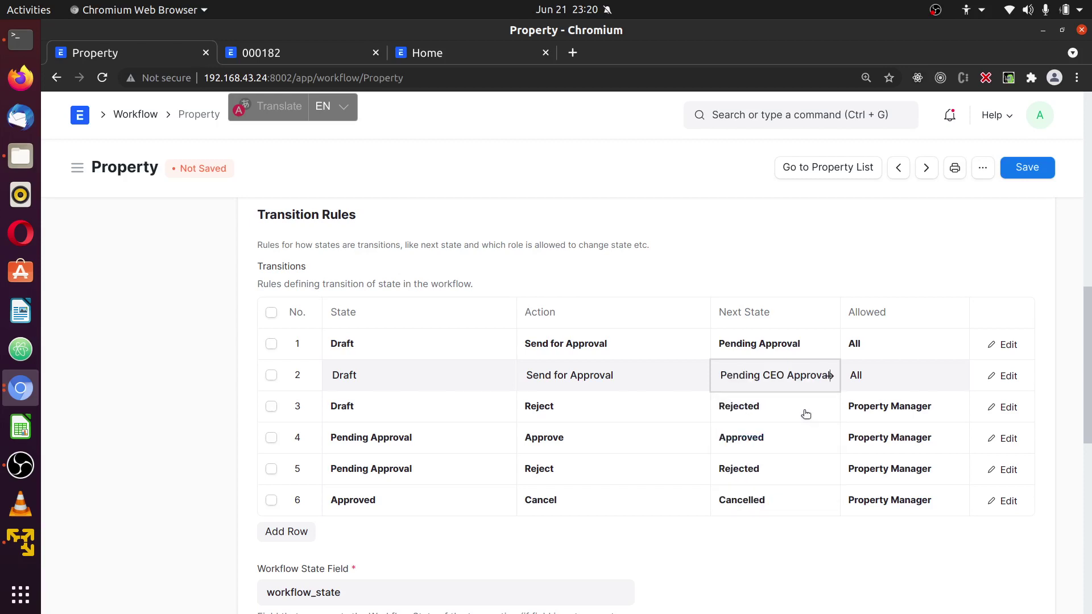
click(836, 225)
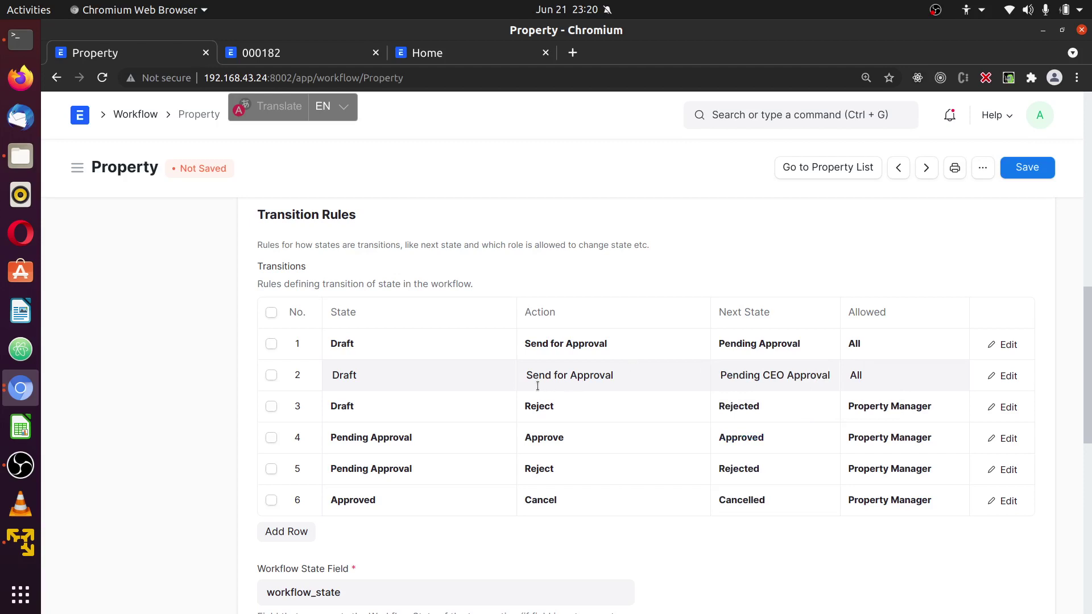
Step: Change the condition of the Draft to Pending CEO Approval transition to doc.grand_total > 300000
click(1010, 377)
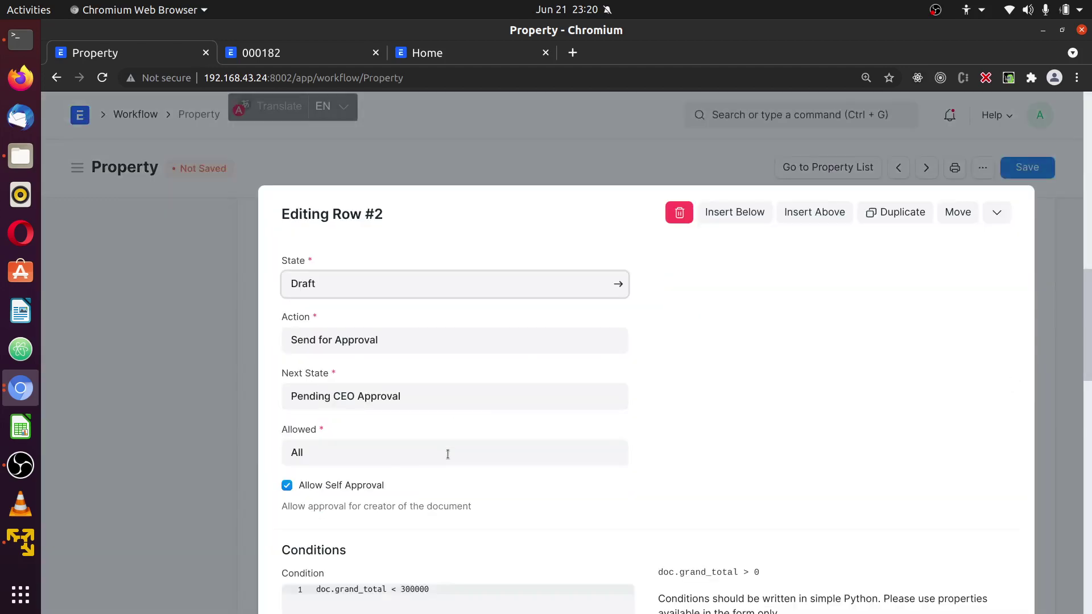
click(396, 476)
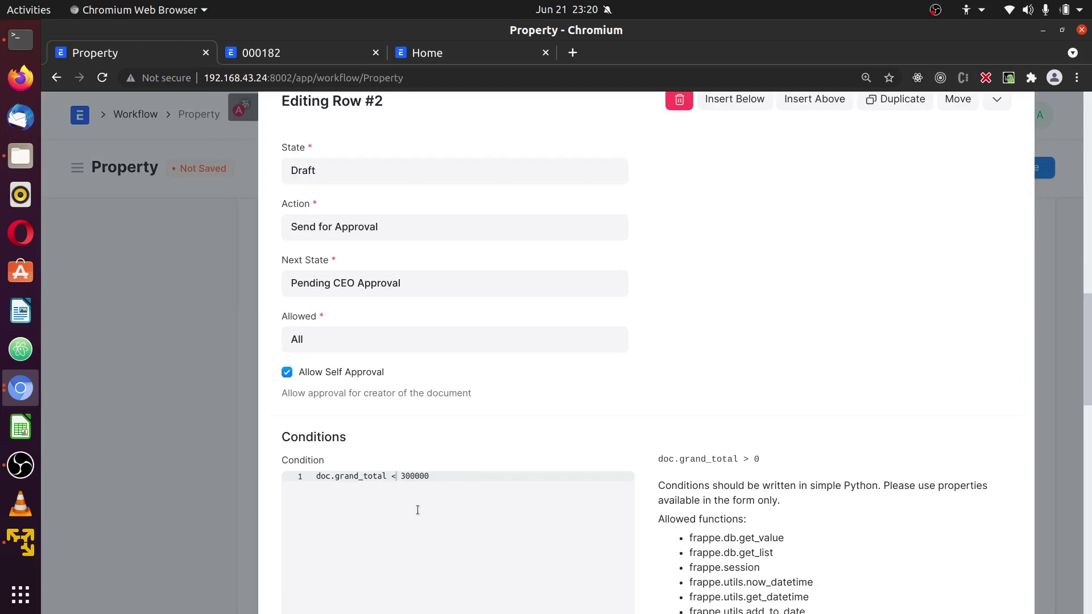
key(BackSpace)
text(>)
click(217, 295)
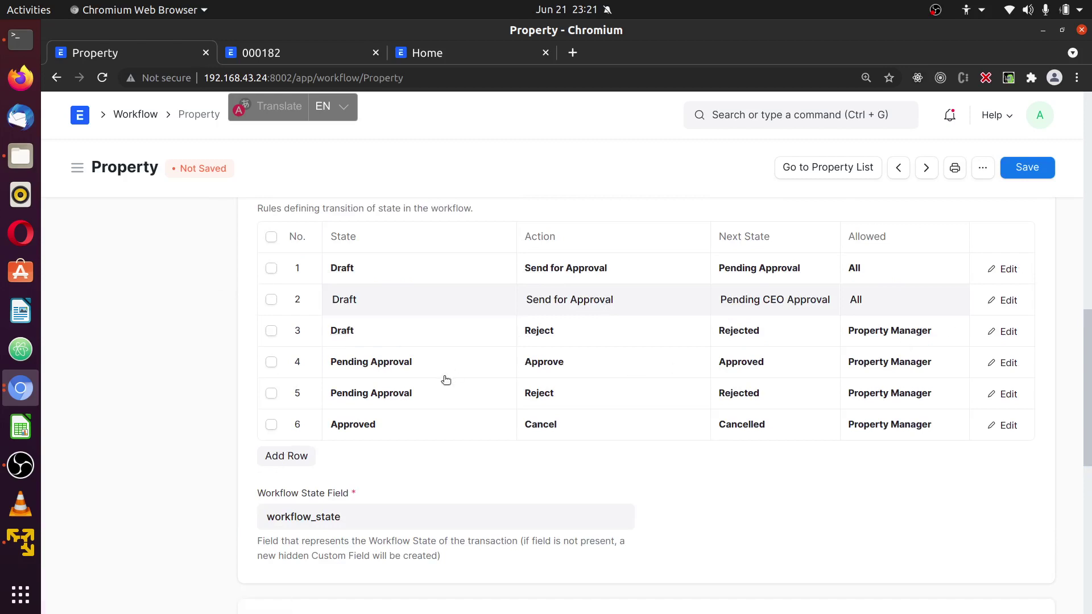
click(918, 295)
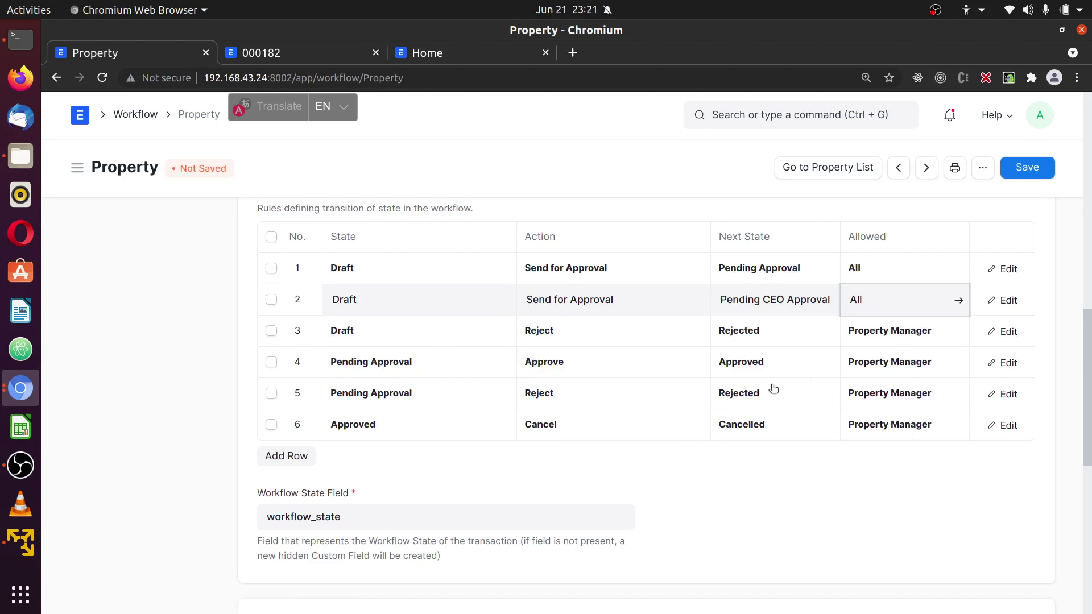
Step: Duplicate the Pending Approval Approve transition and set the copy's State to Pending CEO Approval
click(1007, 364)
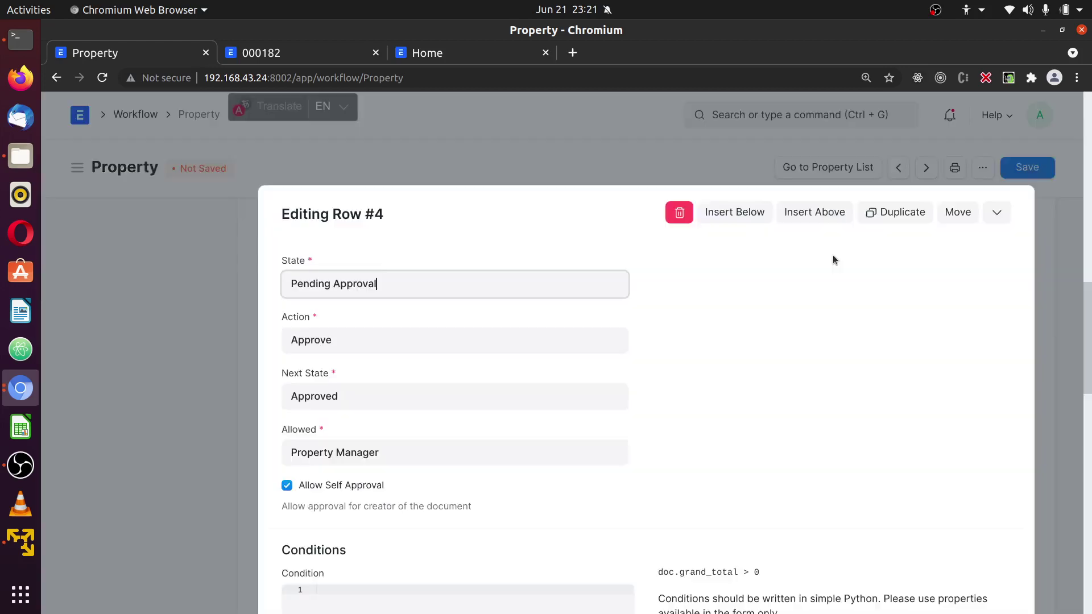
click(903, 216)
text(CEO)
click(419, 310)
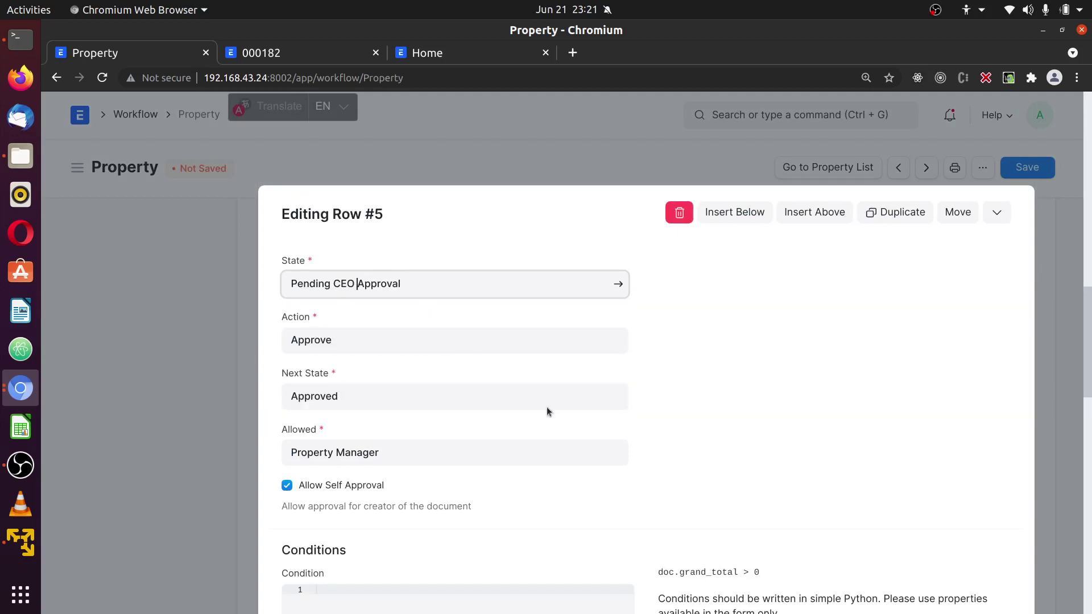
scroll(743, 410, down, 1)
scroll(744, 415, down, 2)
scroll(899, 315, up, 3)
click(1064, 214)
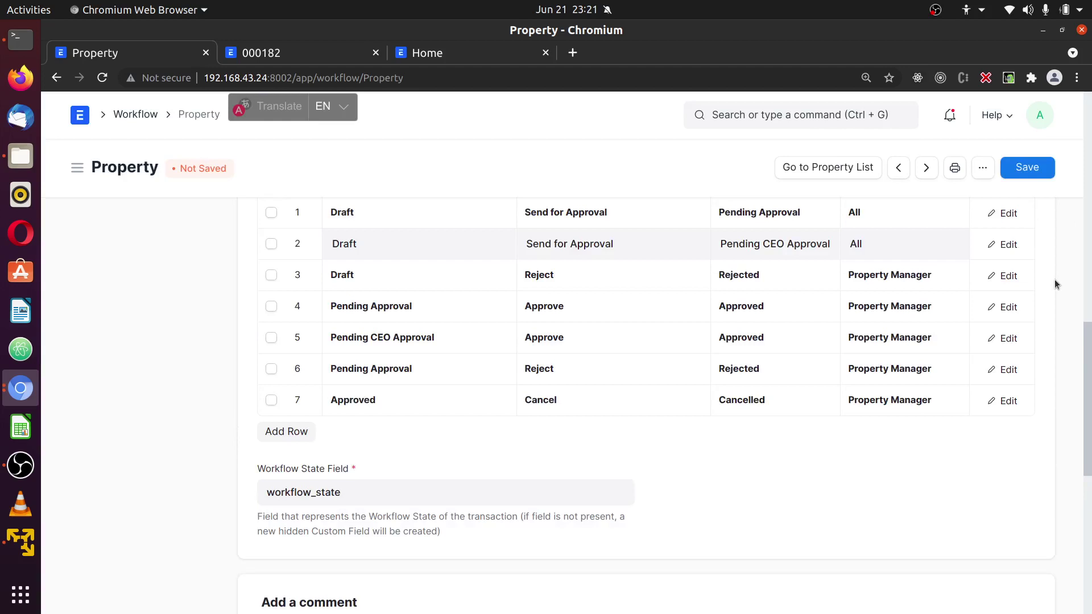
Step: Set Allowed to Property CEO for the Pending CEO Approval Approve transition
scroll(1052, 336, up, 1)
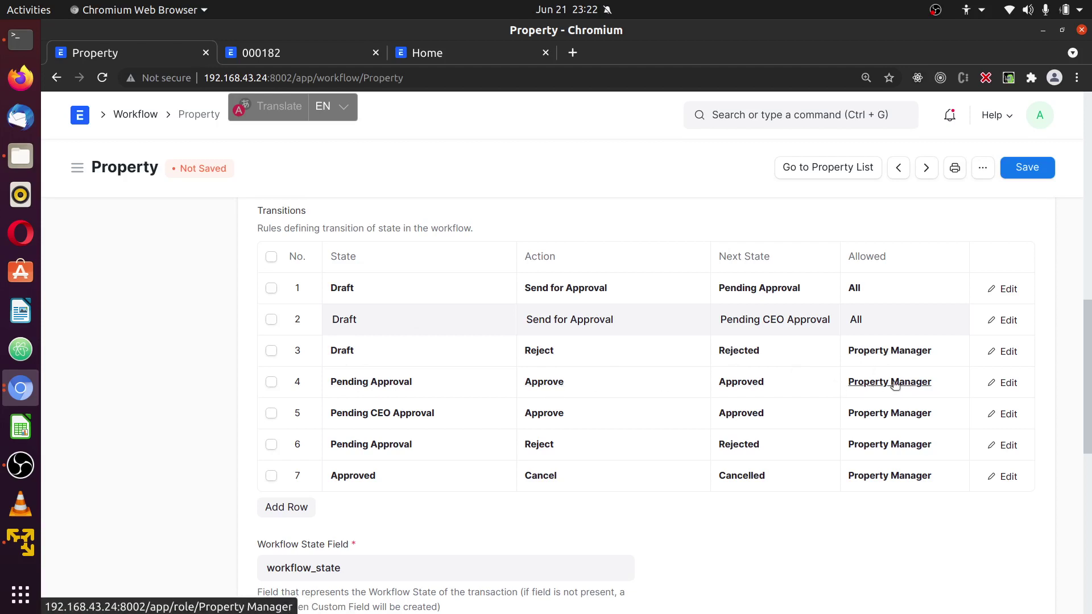
click(941, 415)
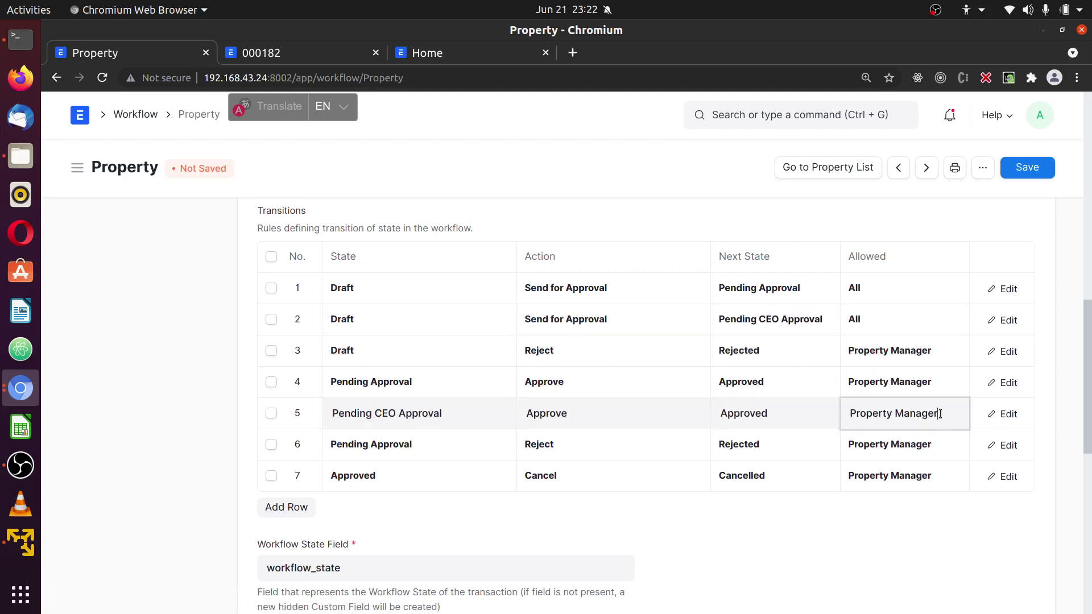
key(ctrl+a)
text(ceo)
click(907, 447)
click(894, 522)
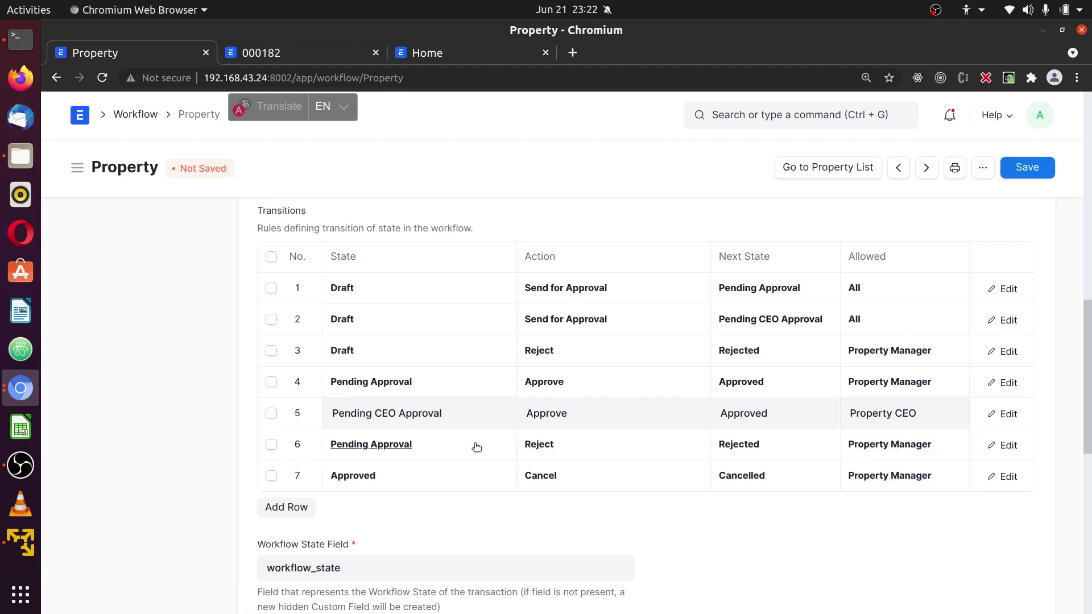
Step: Duplicate the Pending Approval Reject transition and set the copy's State to Pending CEO Approval
click(1005, 447)
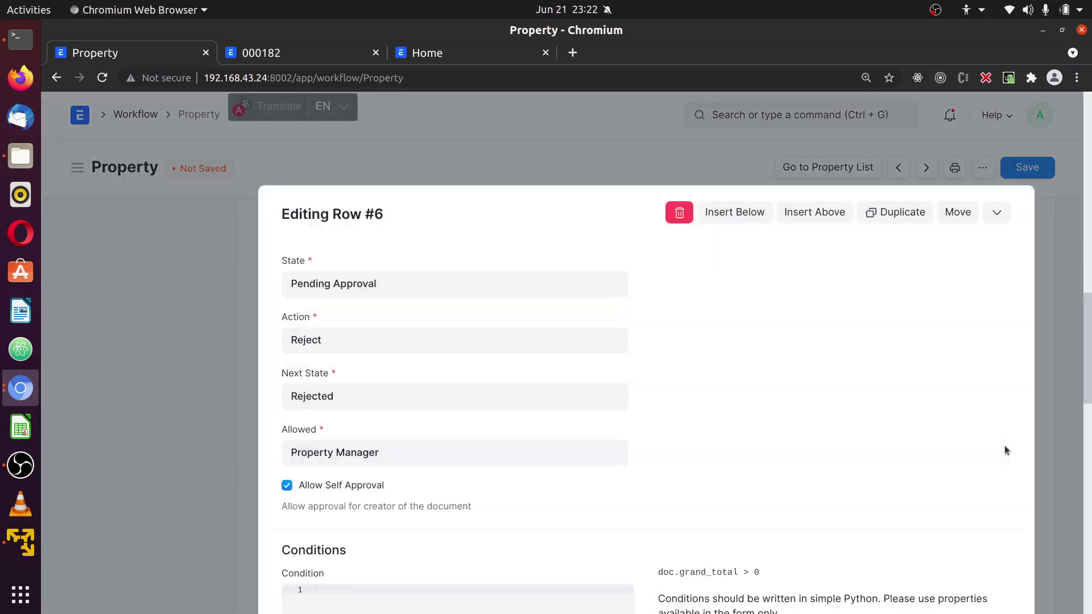
click(885, 219)
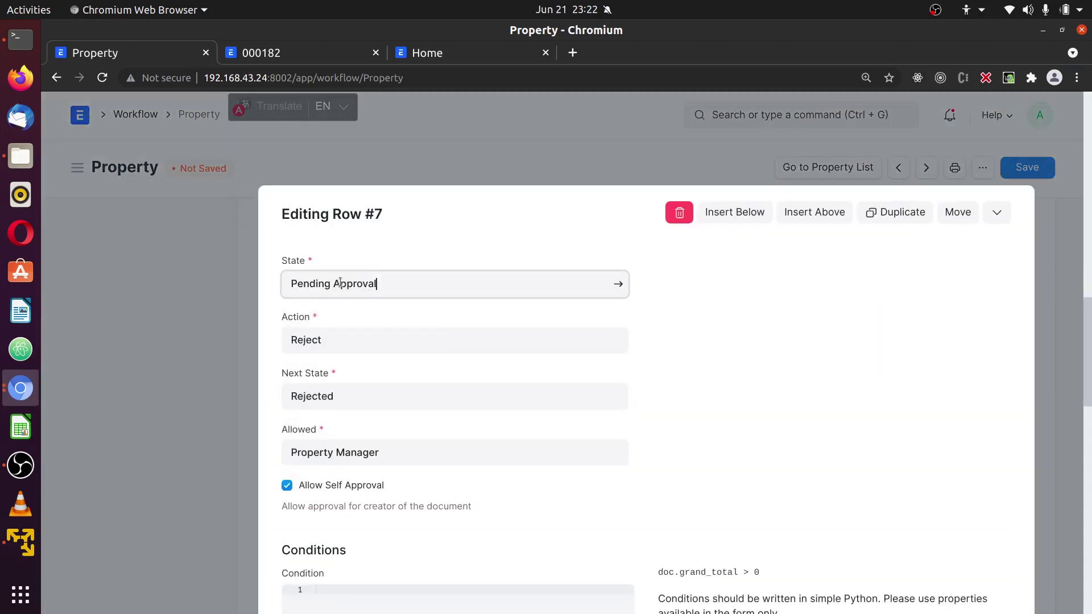
click(334, 284)
text(CEO)
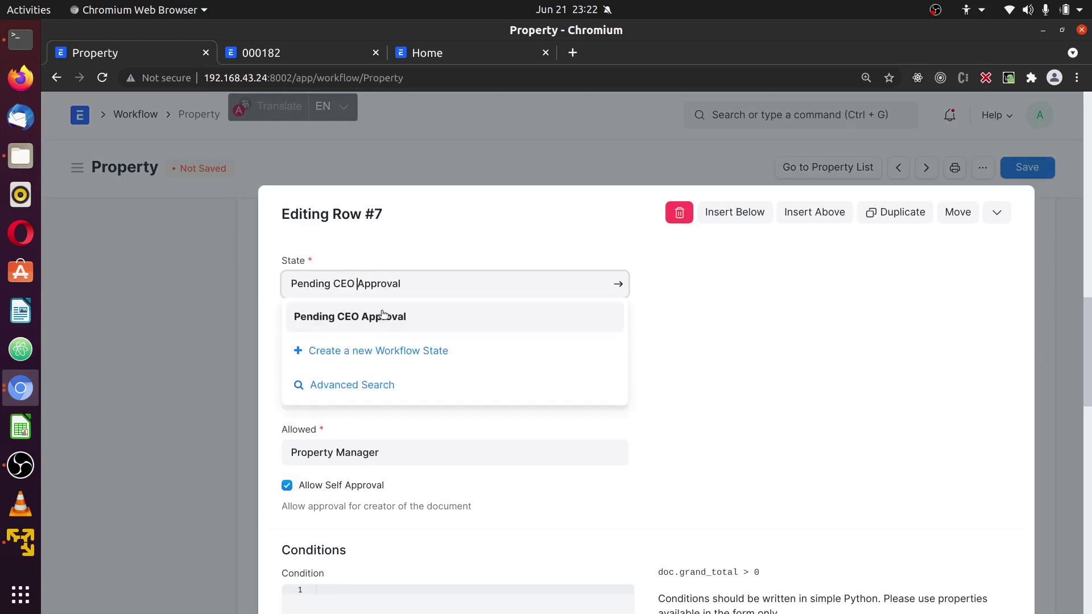
Step: Set Allowed to Property CEO for the Pending CEO Approval Reject transition
click(383, 454)
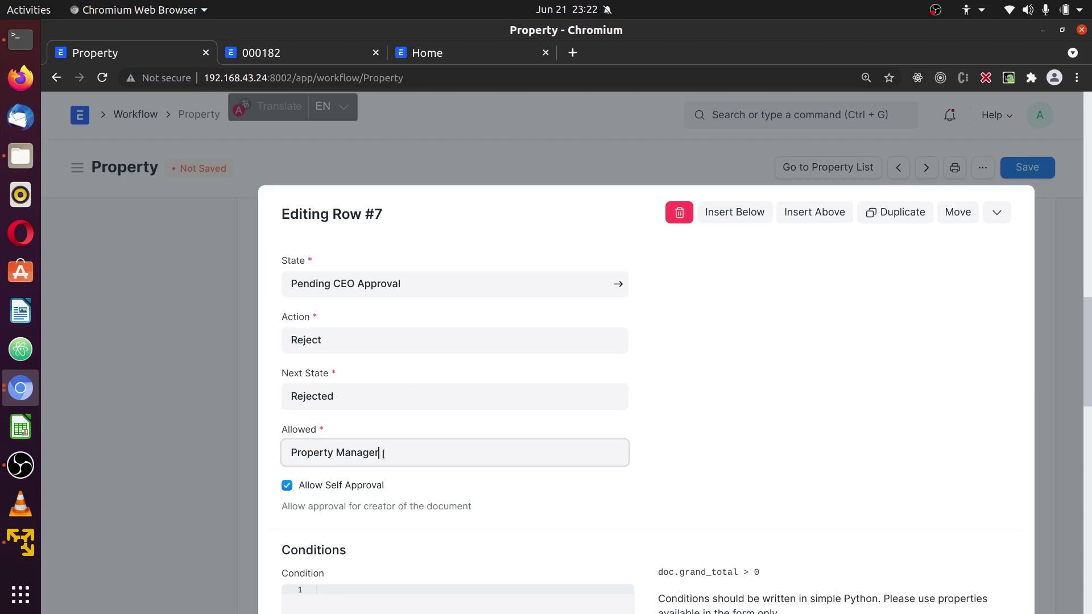
key(ctrl+a)
text(c)
click(369, 485)
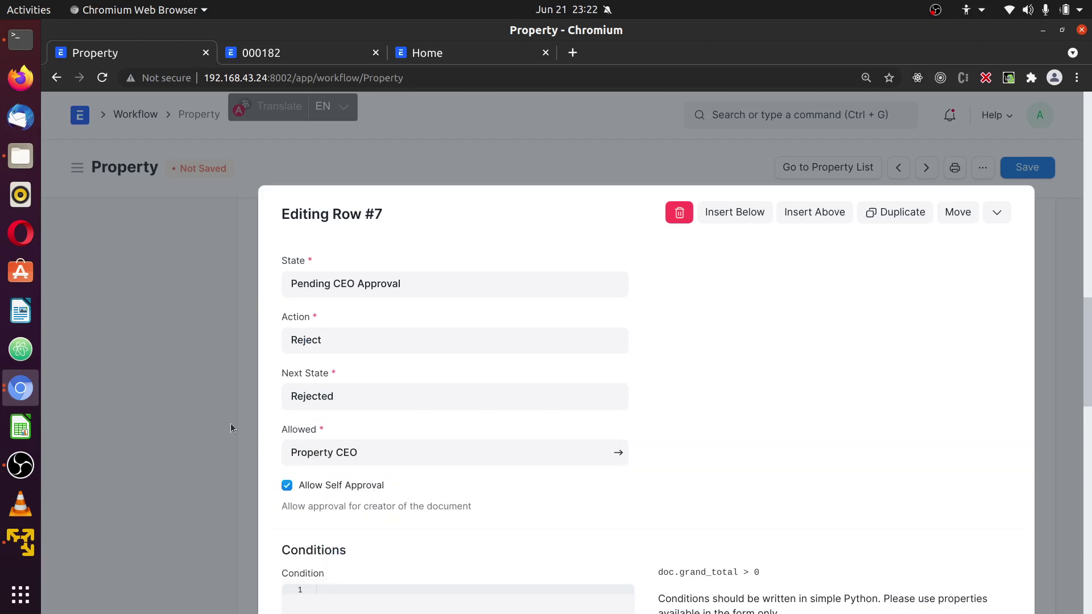
click(230, 423)
Step: Review the document states and transition rules, and save the Property workflow
scroll(436, 543, up, 3)
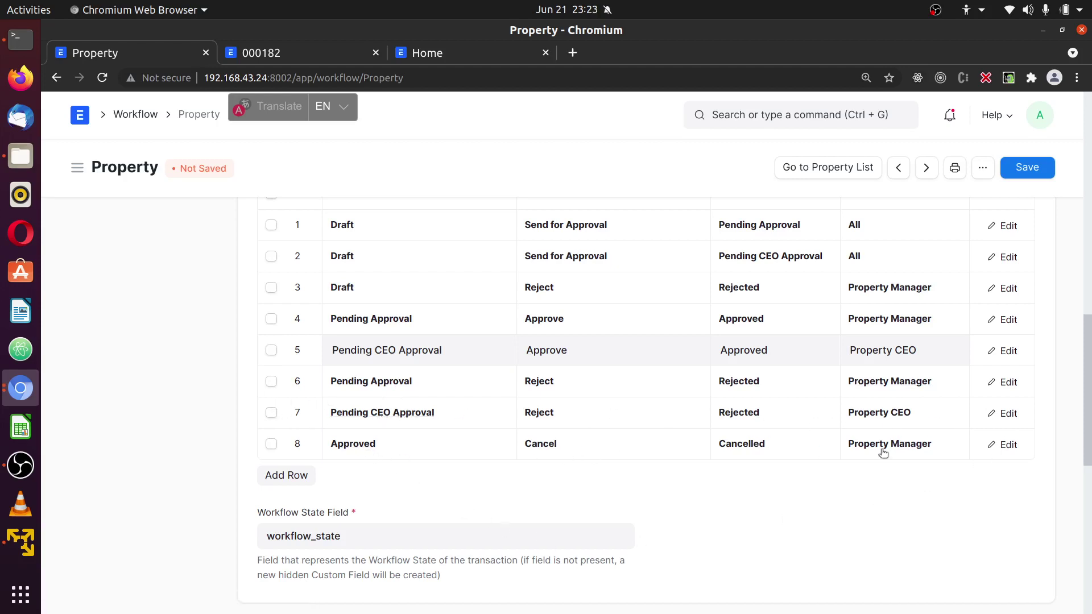
scroll(1021, 503, up, 2)
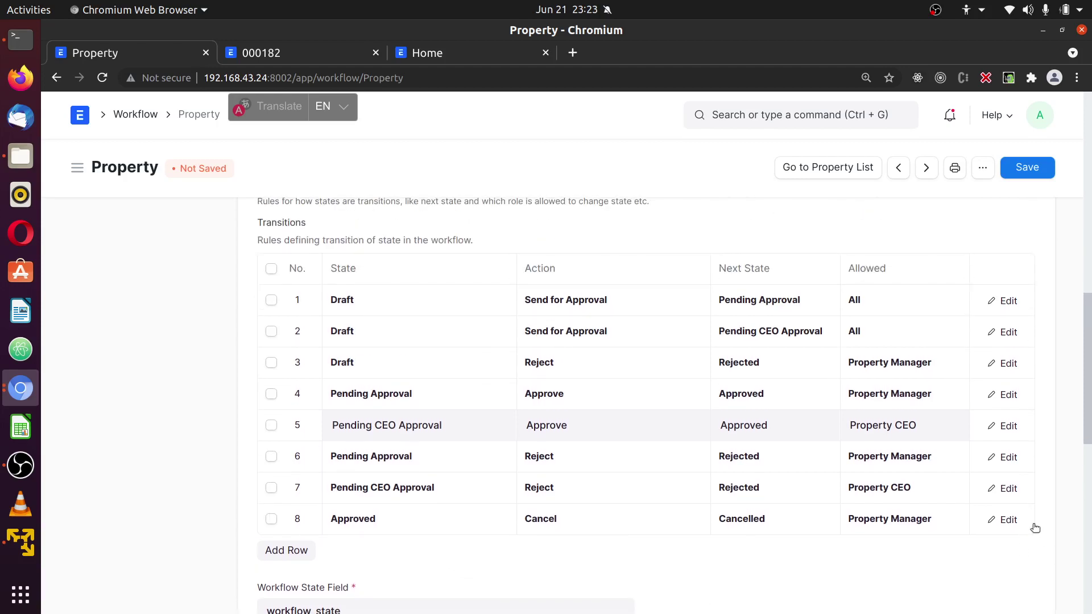
scroll(967, 506, down, 2)
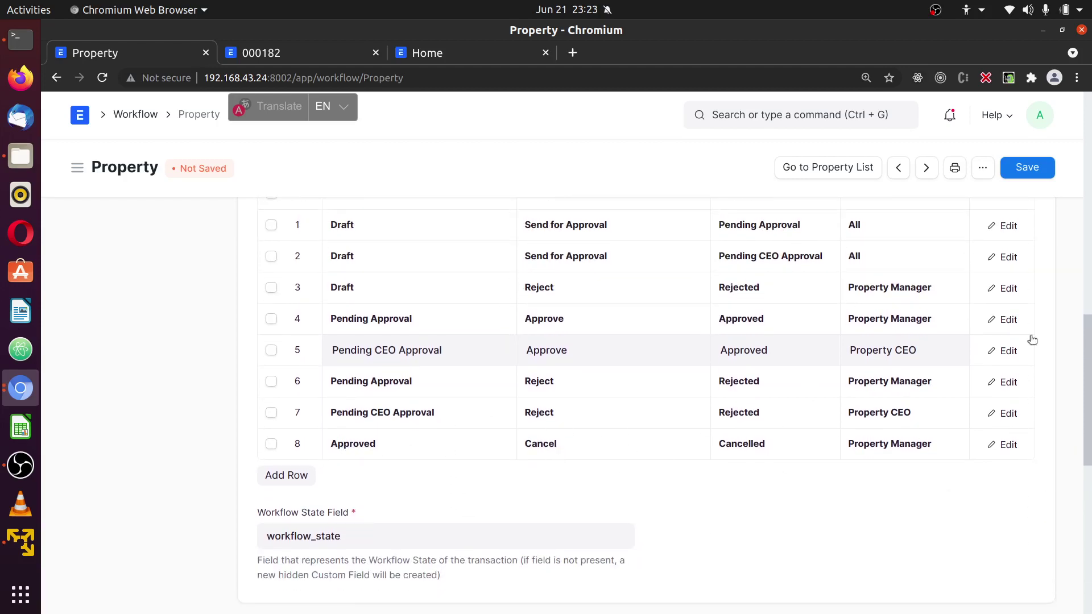
scroll(1052, 296, up, 5)
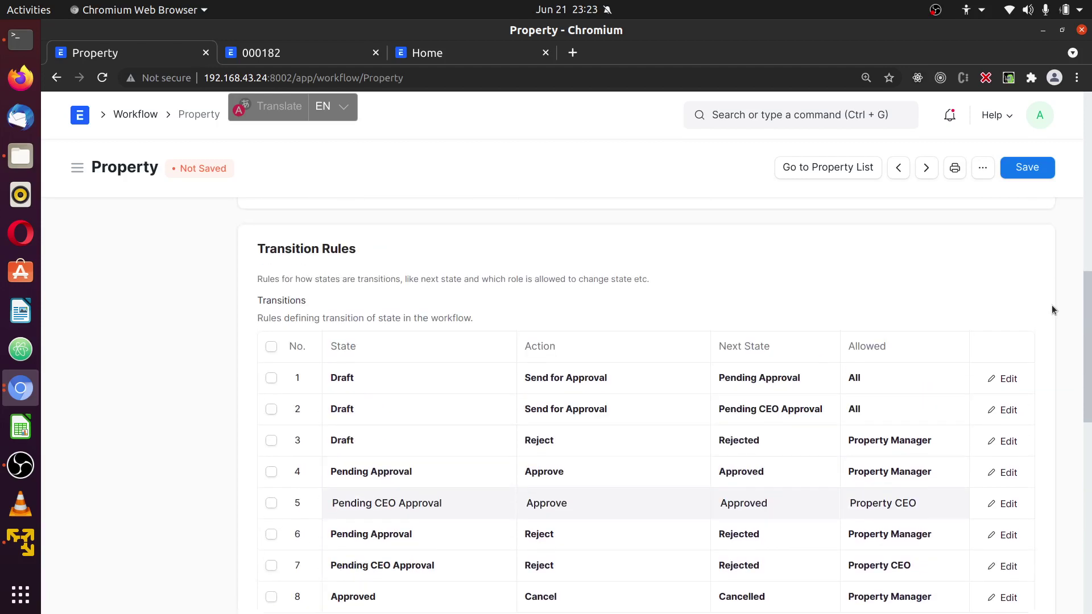
scroll(1052, 305, up, 3)
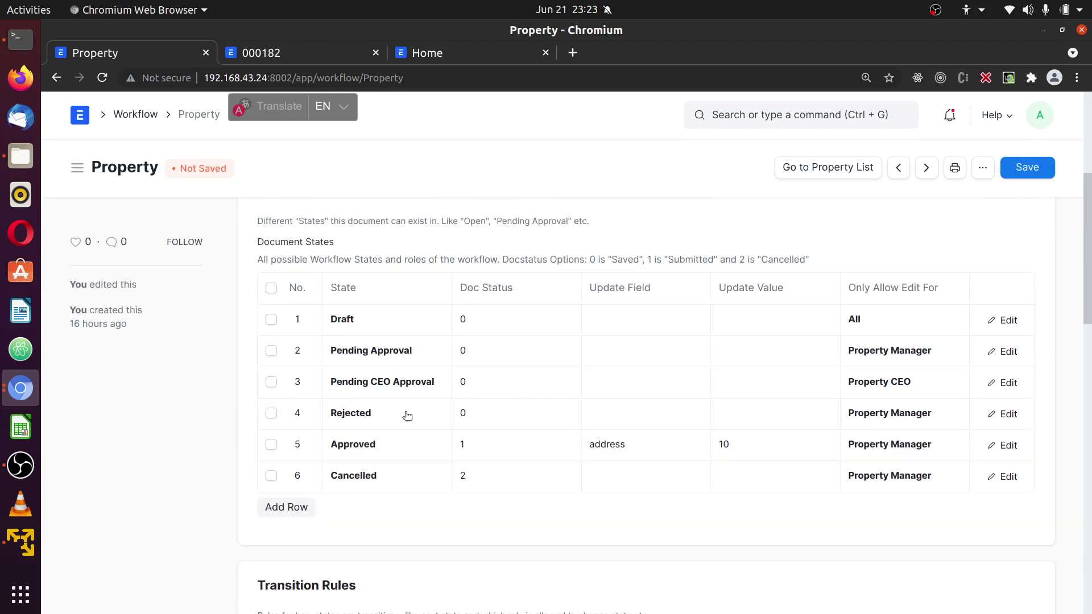
scroll(1038, 248, down, 1)
scroll(1057, 291, down, 10)
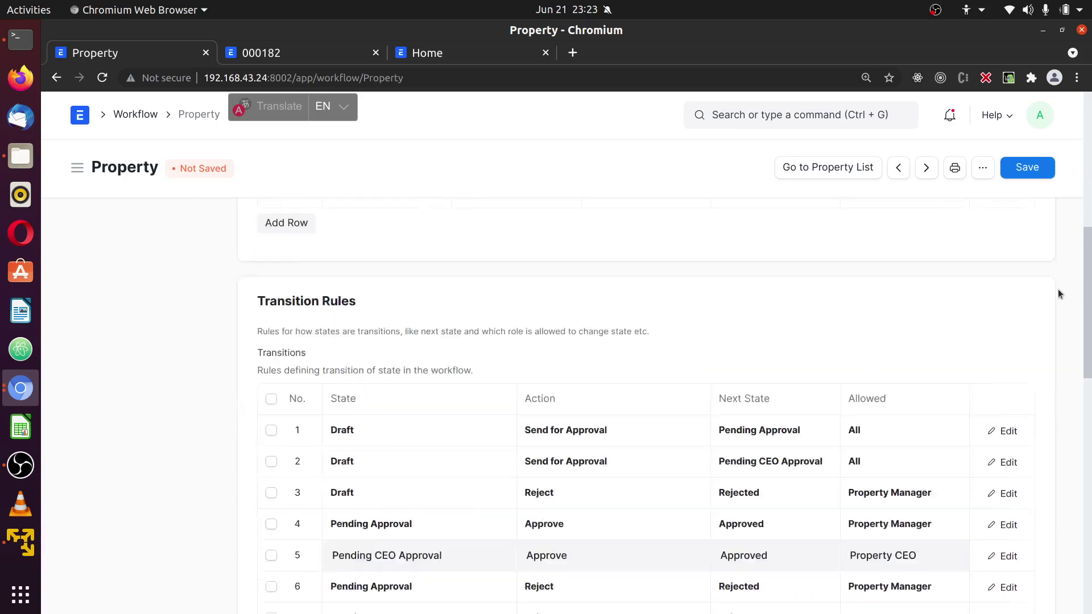
click(1036, 167)
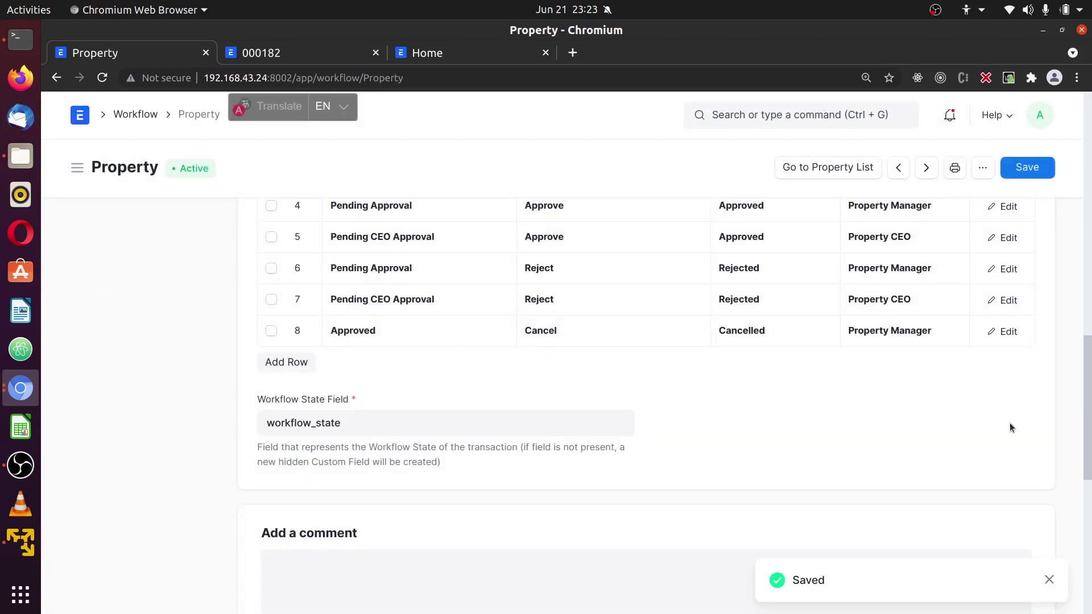
scroll(630, 428, up, 5)
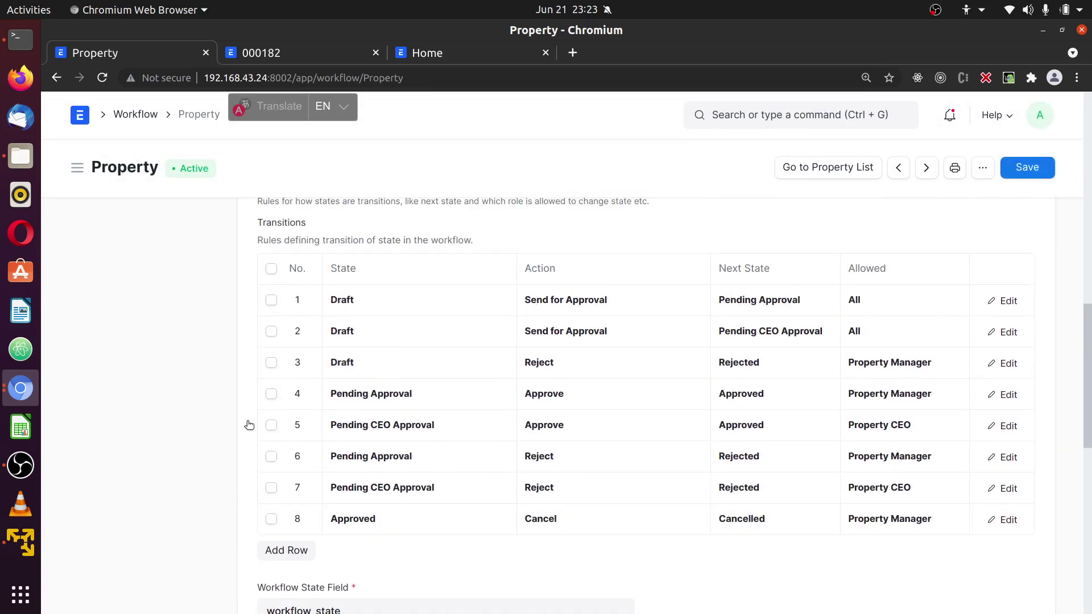
scroll(204, 378, down, 2)
scroll(203, 377, down, 3)
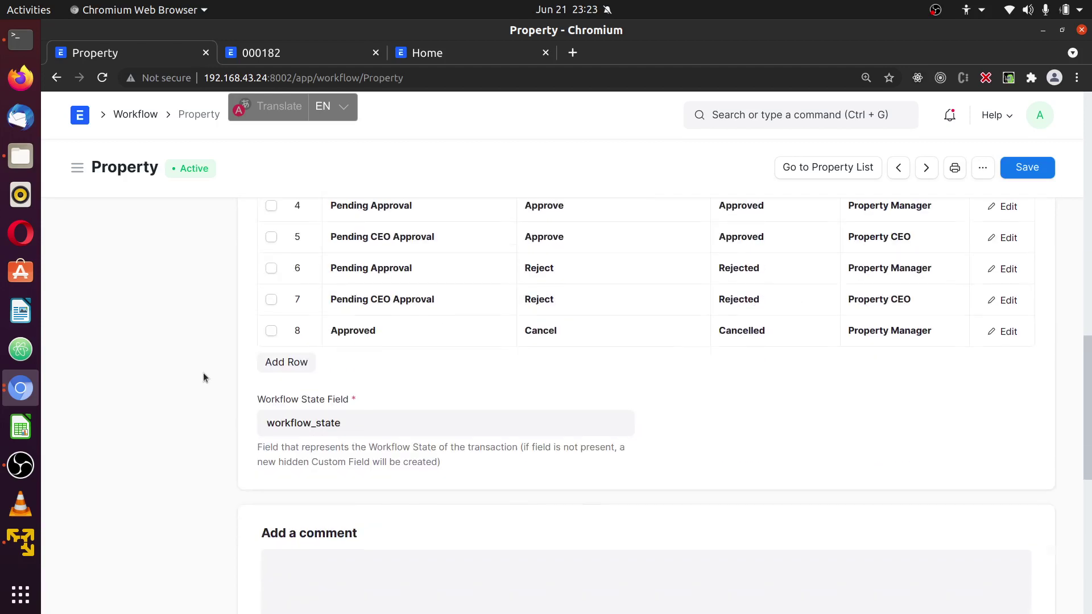
Step: Switch to the incognito browser window with the Property list and reload its session
scroll(203, 375, up, 3)
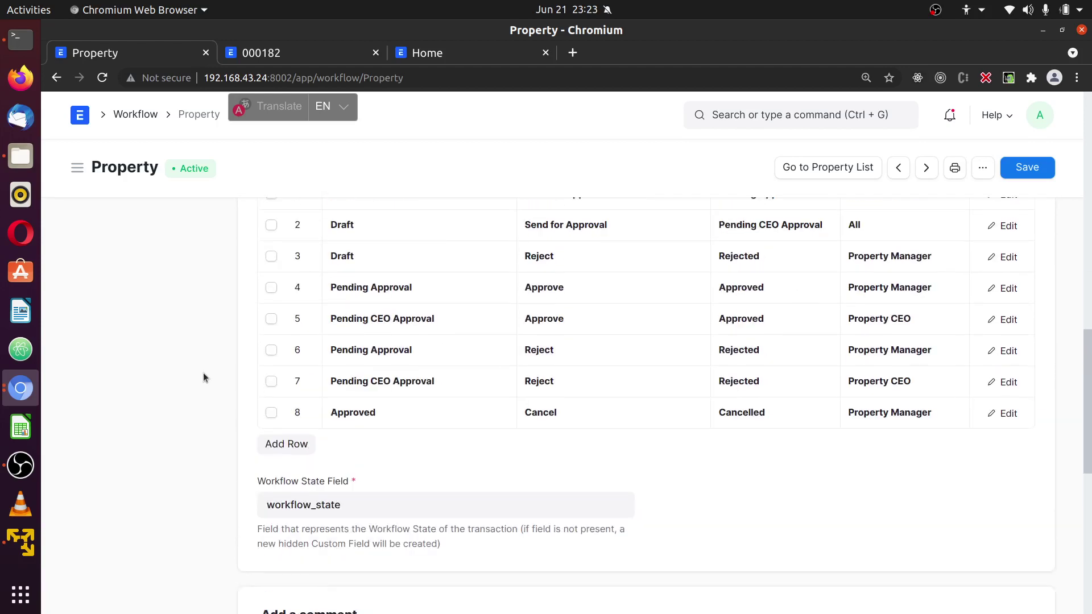
click(13, 387)
click(80, 430)
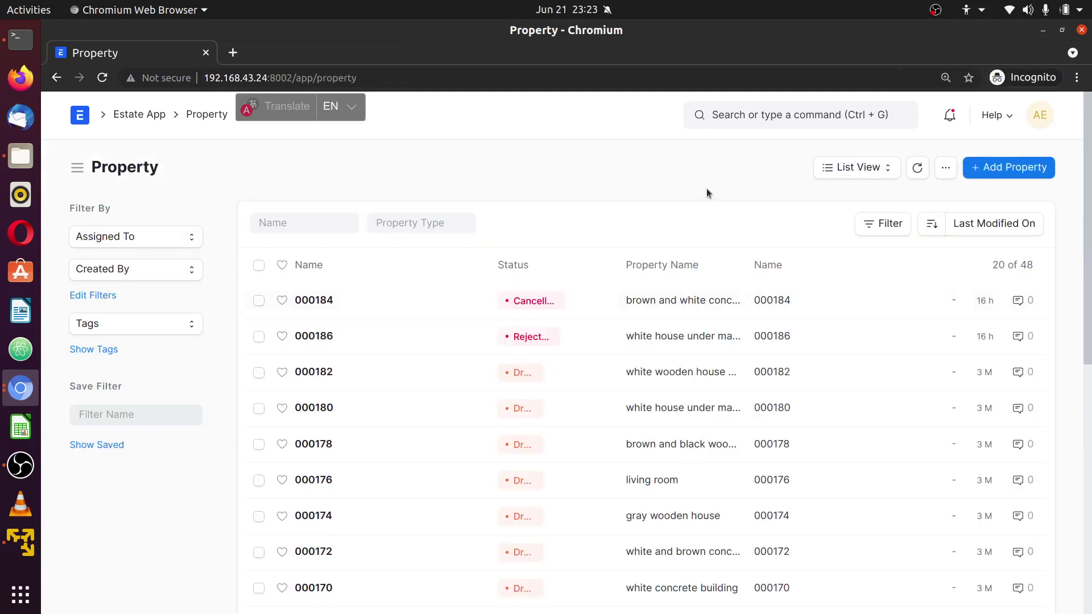
click(1040, 115)
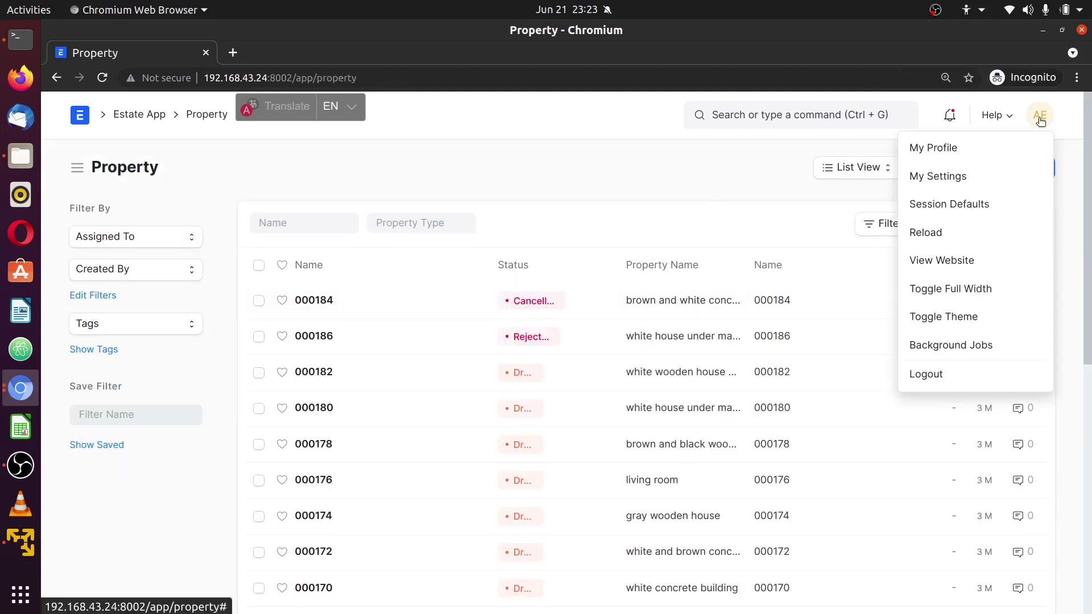
click(929, 231)
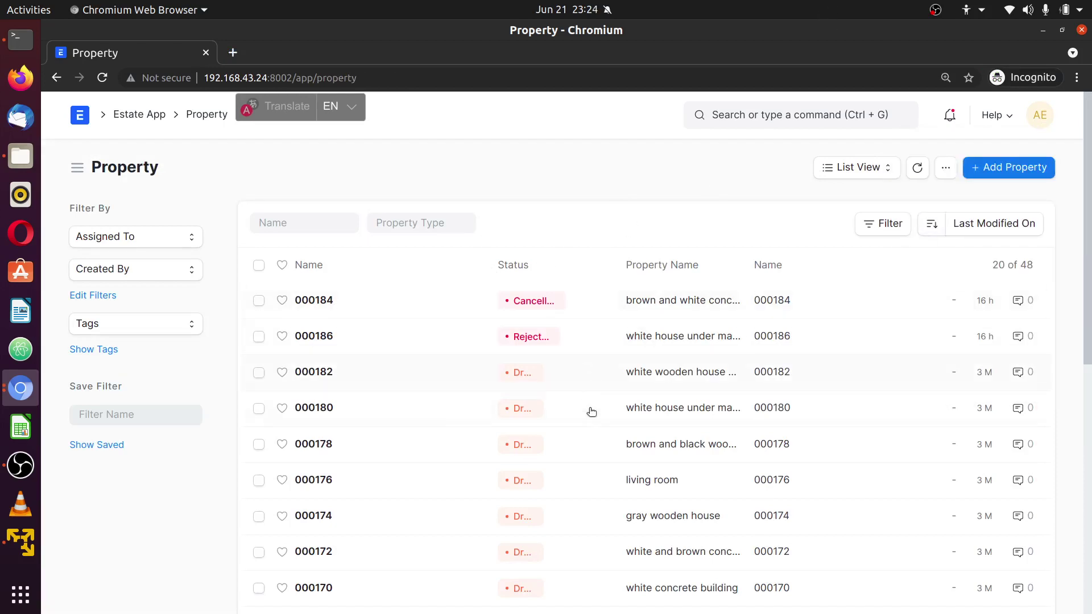
Step: Open property 000182 from the Property list and dismiss the geolocation alert
scroll(587, 412, down, 5)
scroll(510, 293, up, 1)
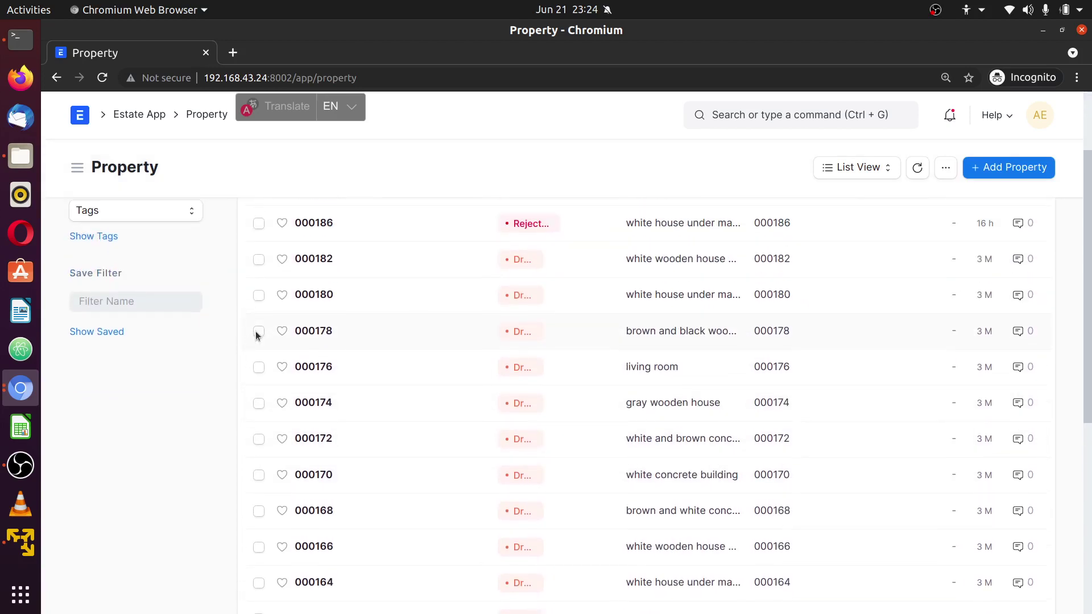
click(323, 260)
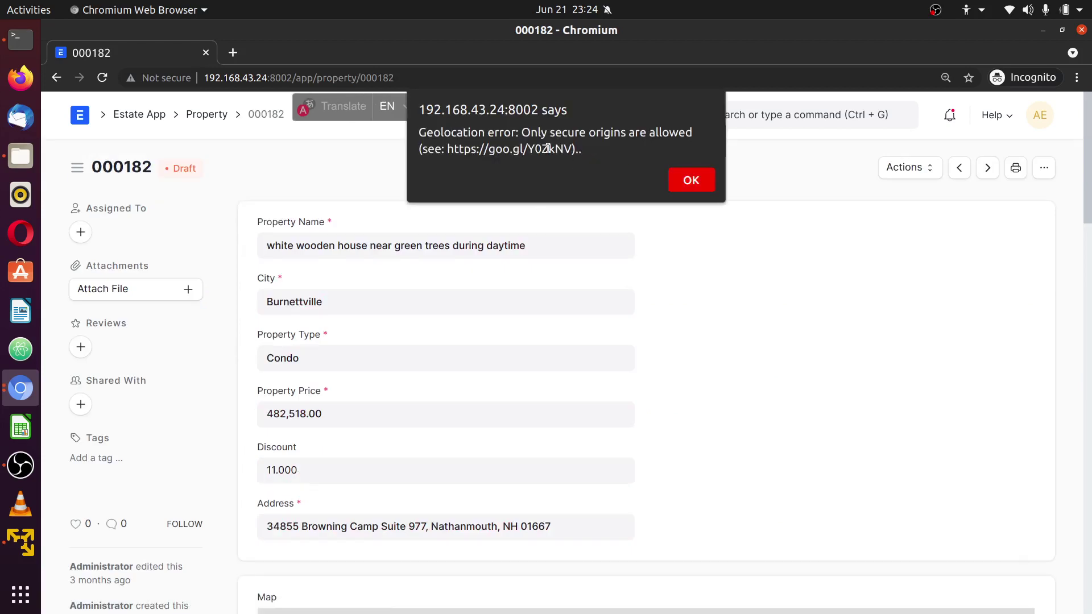
drag(432, 132, 584, 151)
click(234, 77)
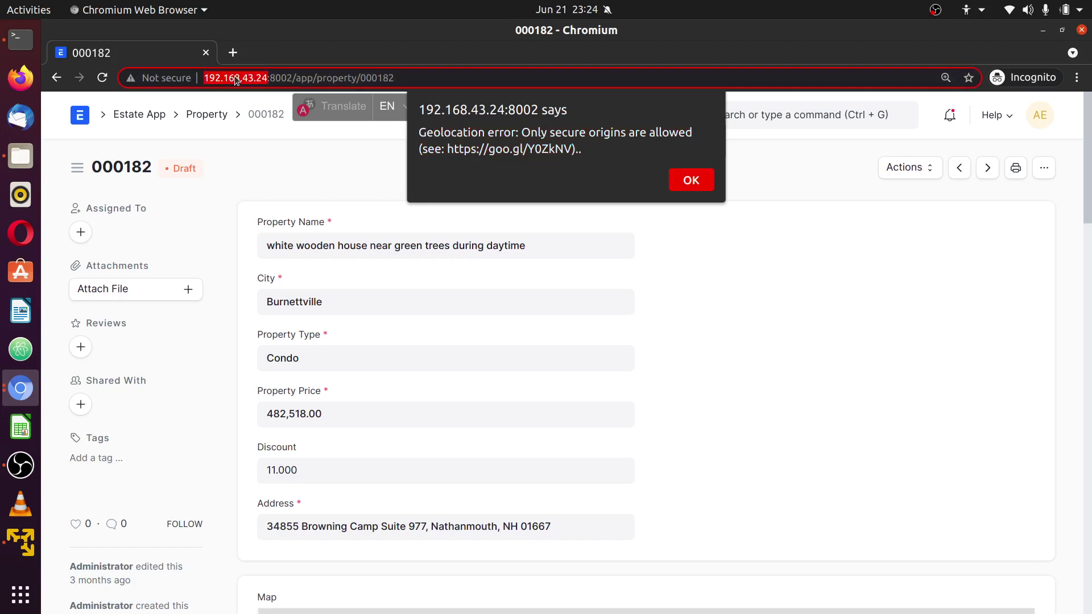
click(686, 171)
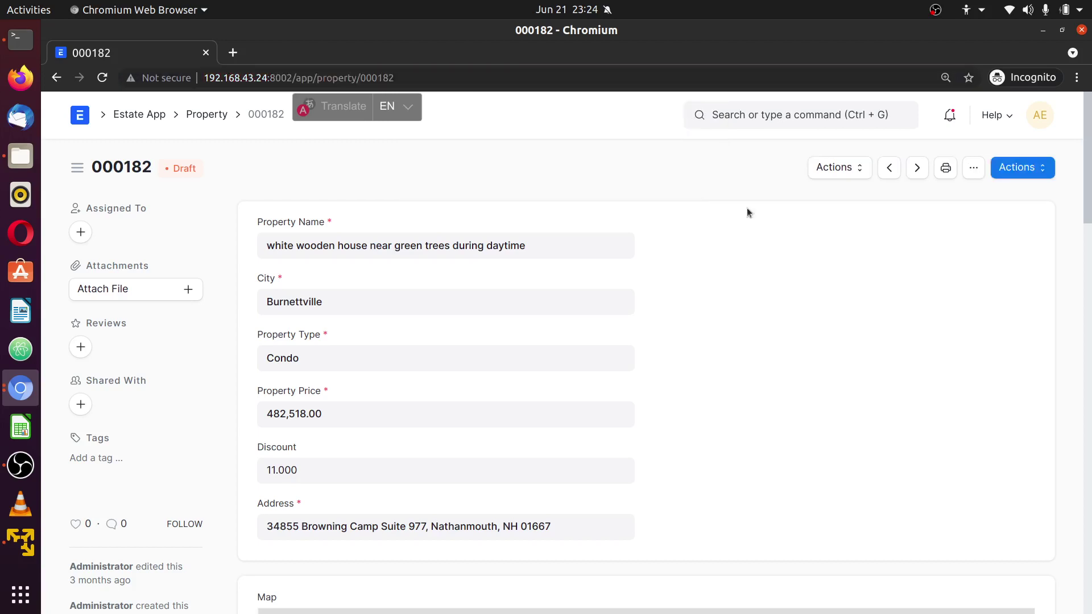
Step: Check which workflow actions are offered for the draft property 000182
scroll(829, 241, down, 4)
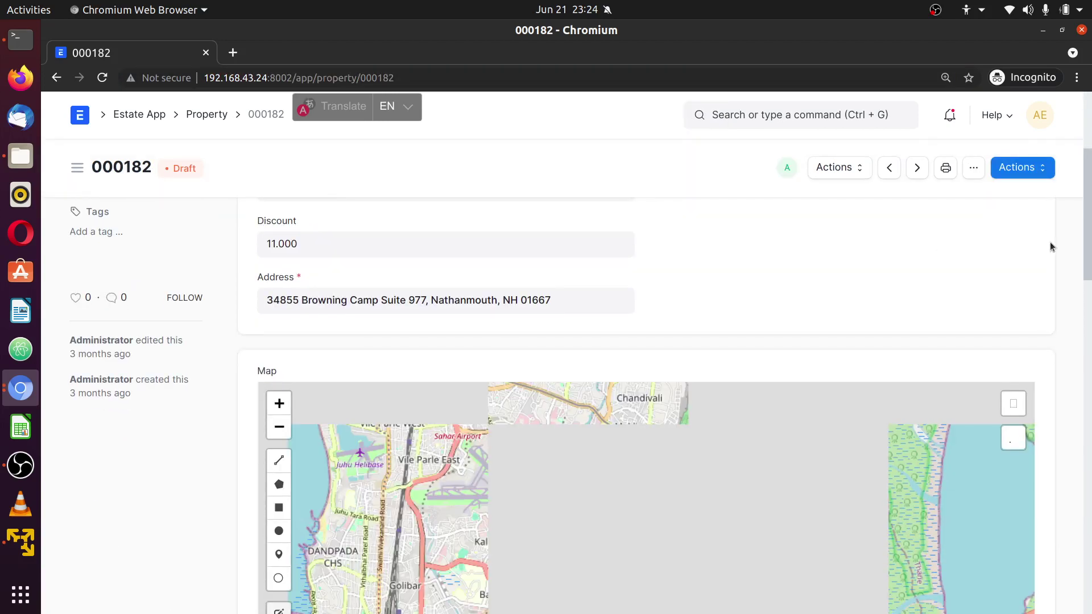
scroll(1050, 241, up, 4)
click(1042, 174)
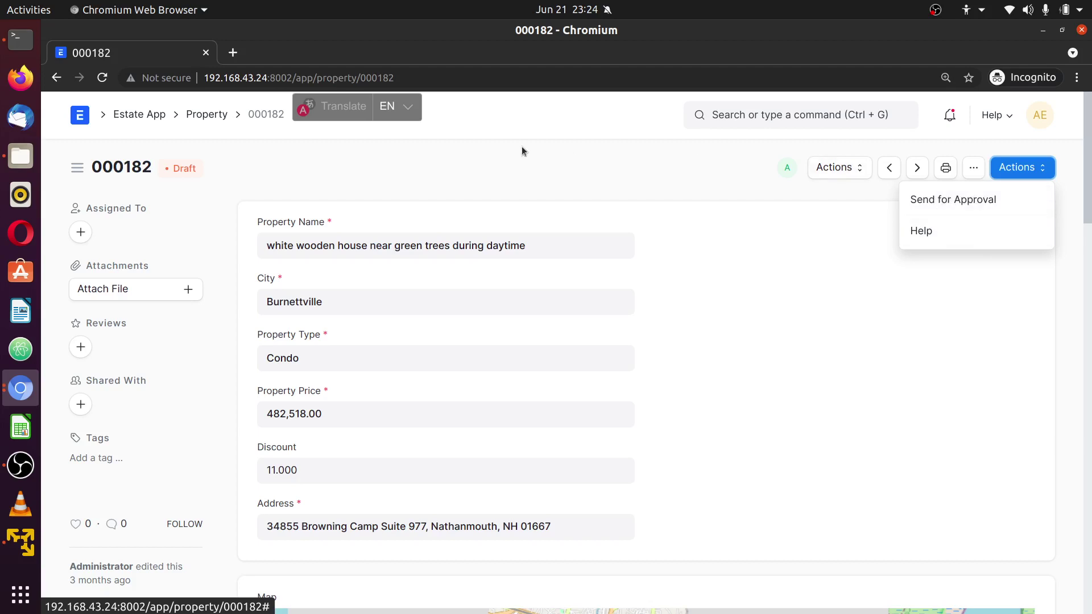
click(543, 165)
Step: In the Property workflow's browser window, create the workflow action Send to Manager for the Draft to Pending Approval transition
click(22, 387)
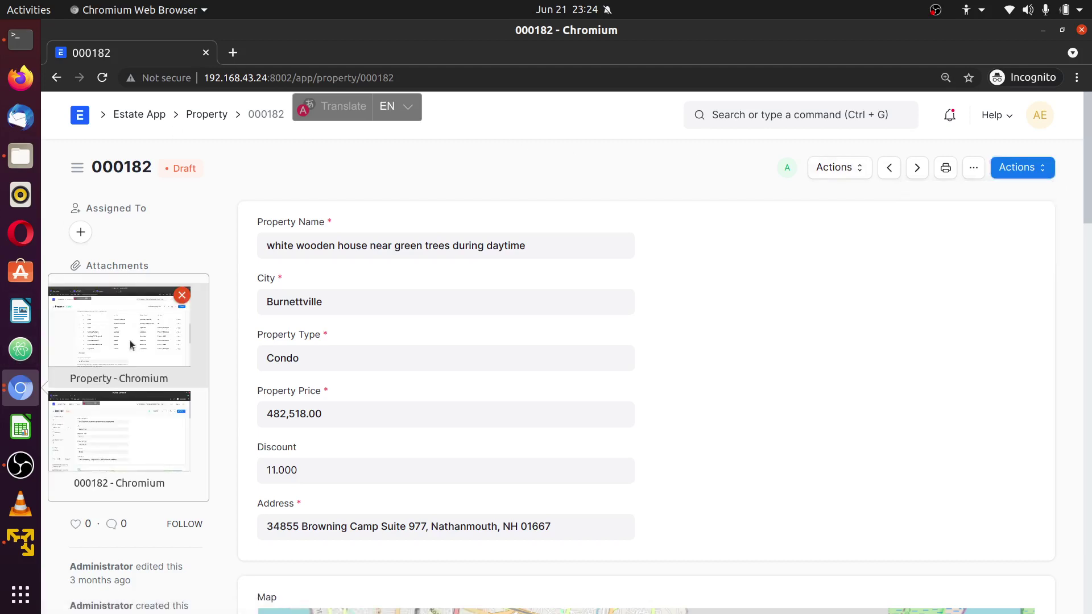
click(136, 339)
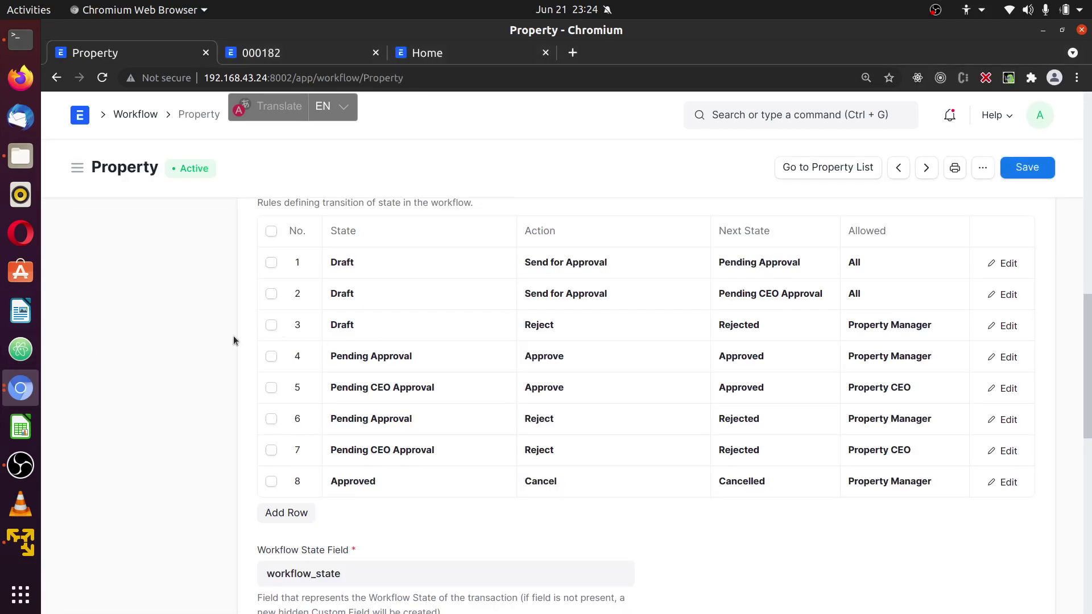
scroll(83, 350, up, 2)
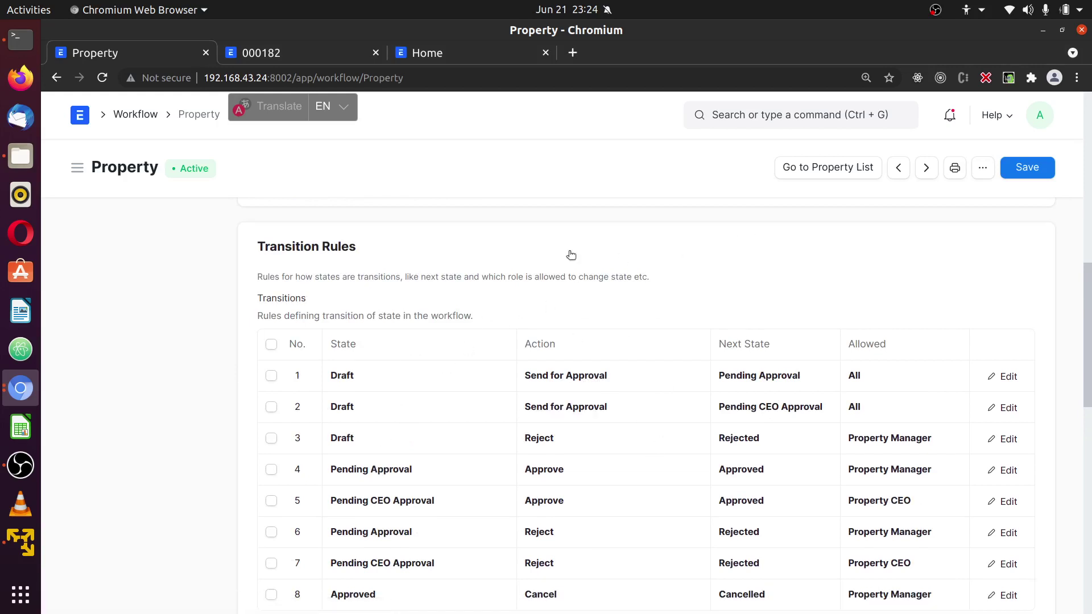
click(636, 377)
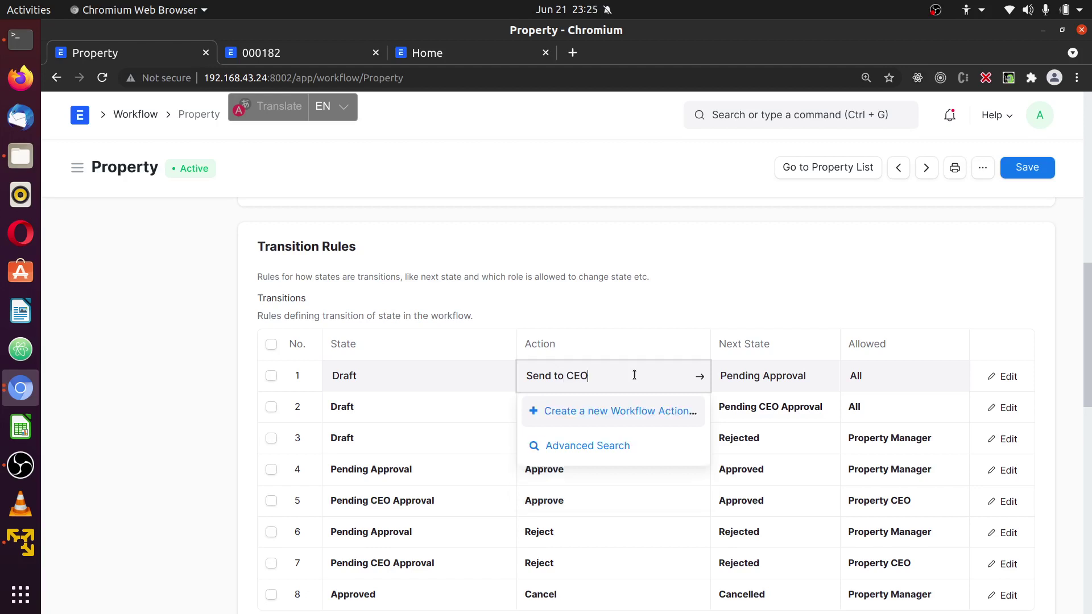
key(BackSpace)
key(BackSpace)
text(MAnag)
key(BackSpace)
text(a)
click(617, 418)
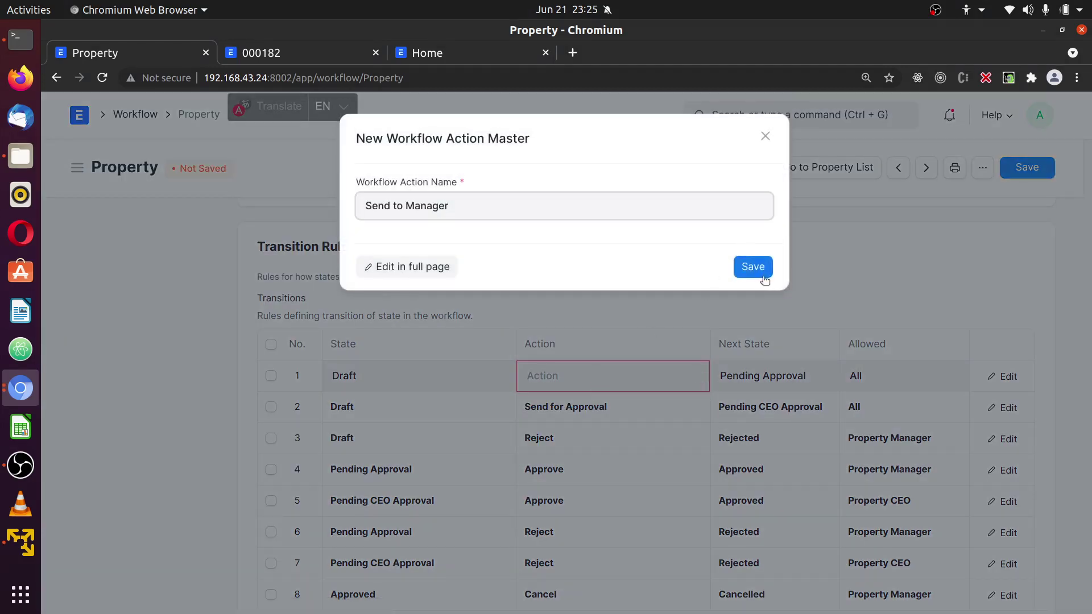
click(752, 267)
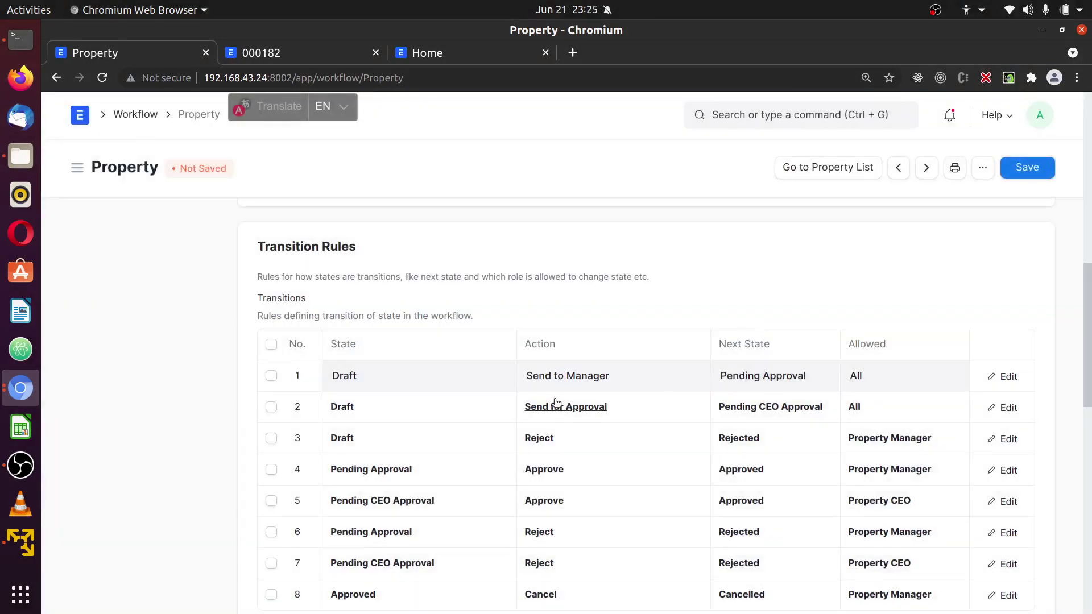
Step: Create the workflow action Send to CEO for the Draft to Pending CEO Approval transition
click(615, 411)
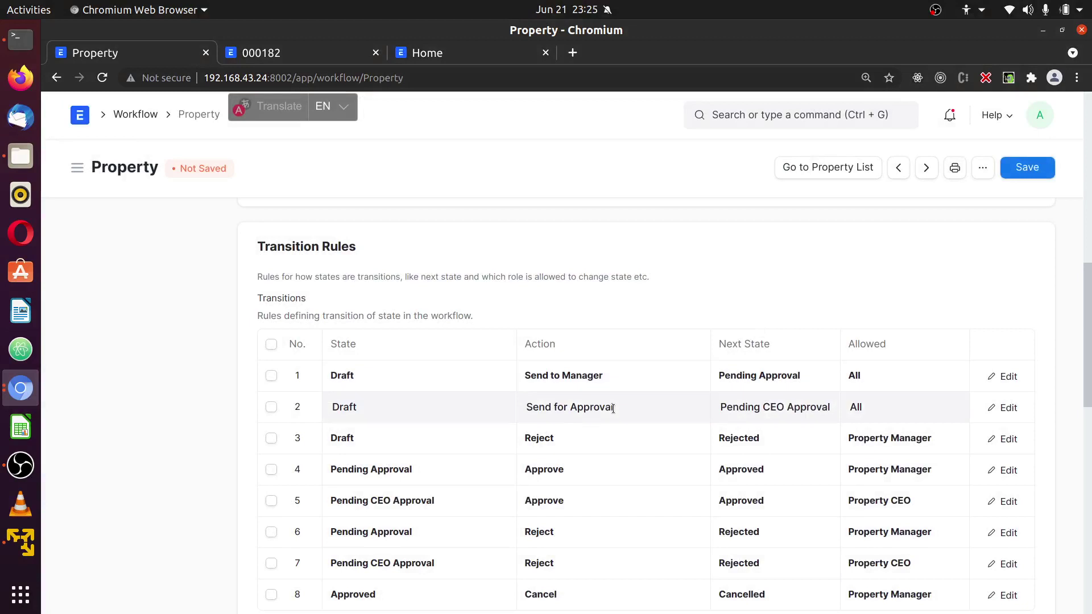
triple_click(613, 407)
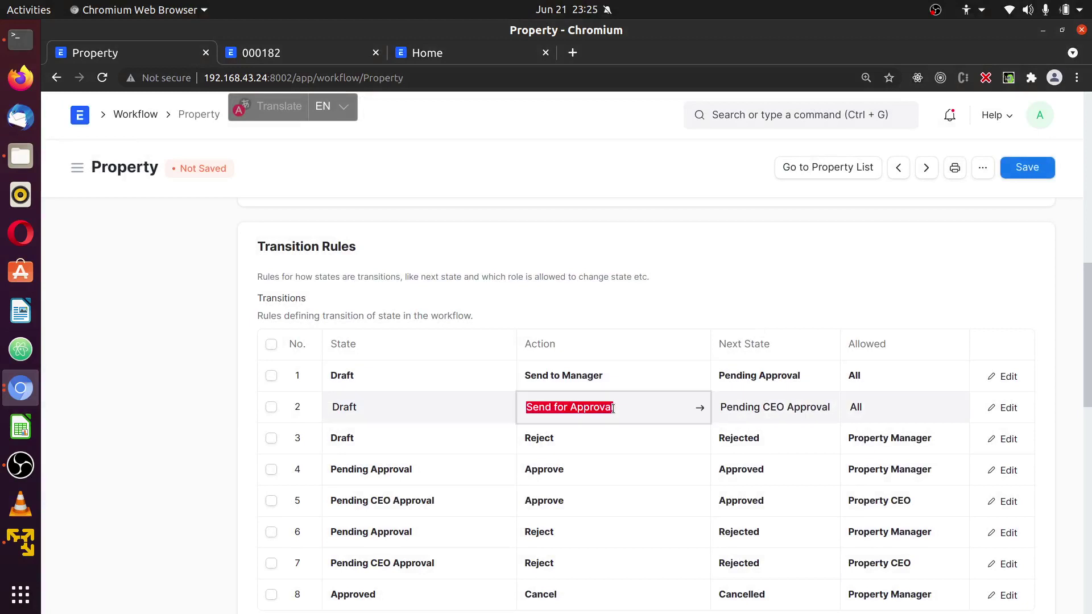
text(Sen)
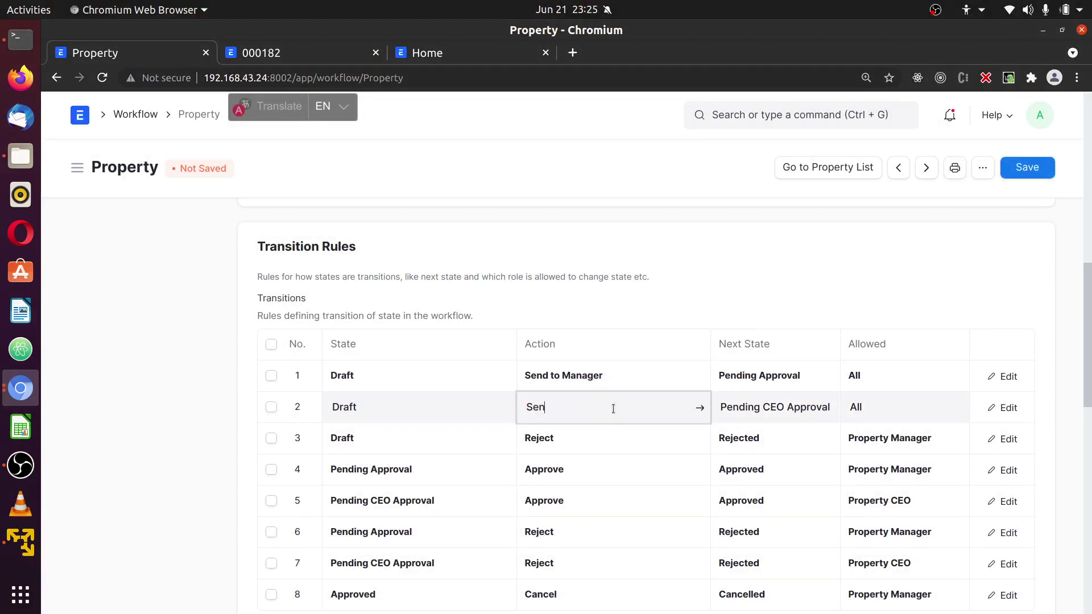
text(f)
text(d to CEO)
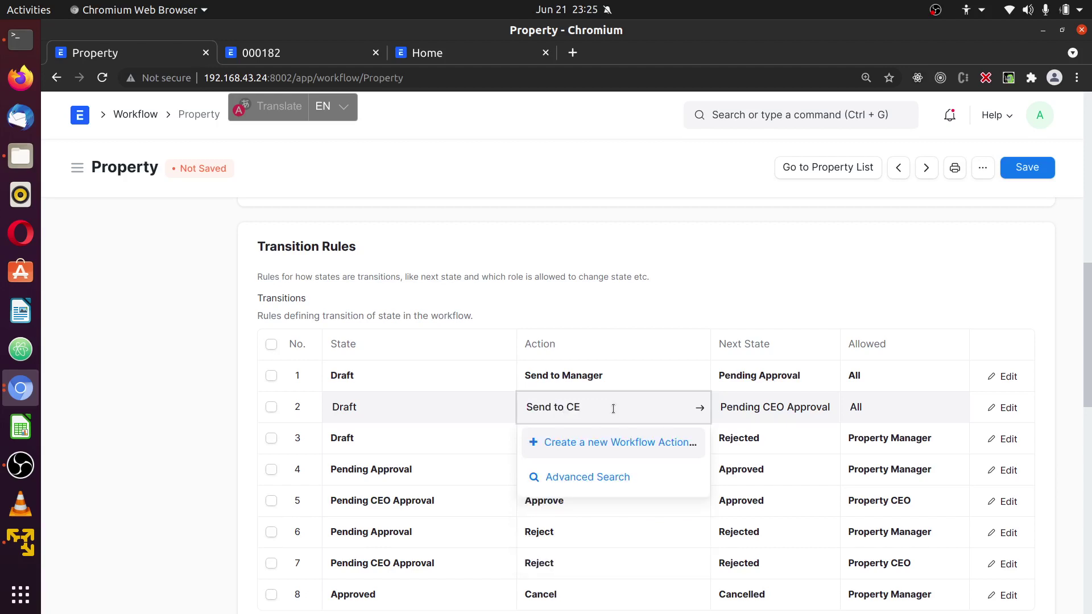
click(636, 443)
key(ctrl+s)
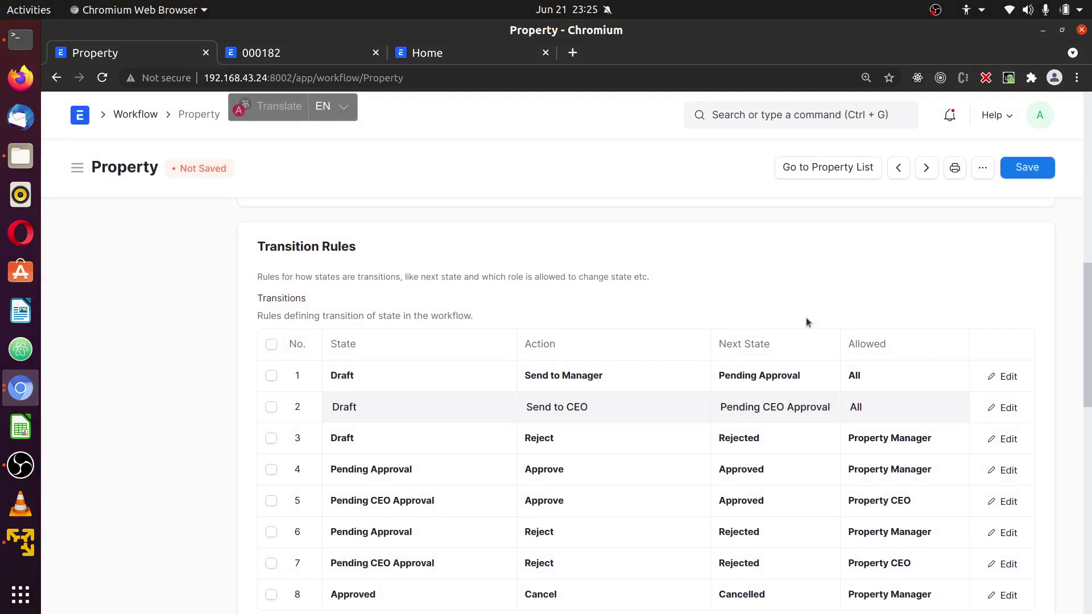
Step: Check the conditions of the Send to Manager and Send to CEO transitions, and save the Property workflow
click(1005, 378)
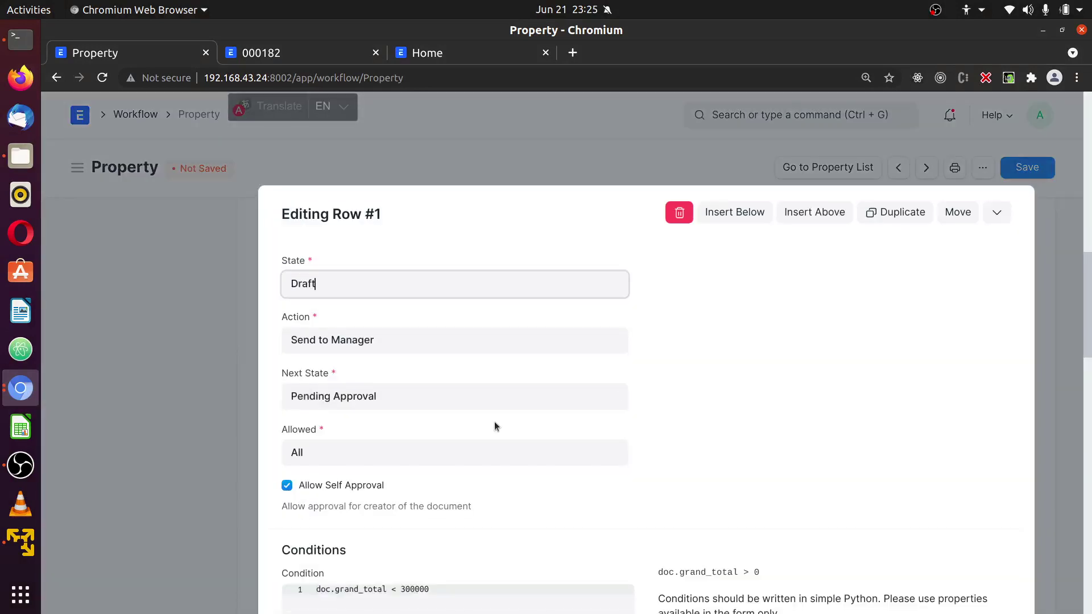
scroll(495, 421, down, 3)
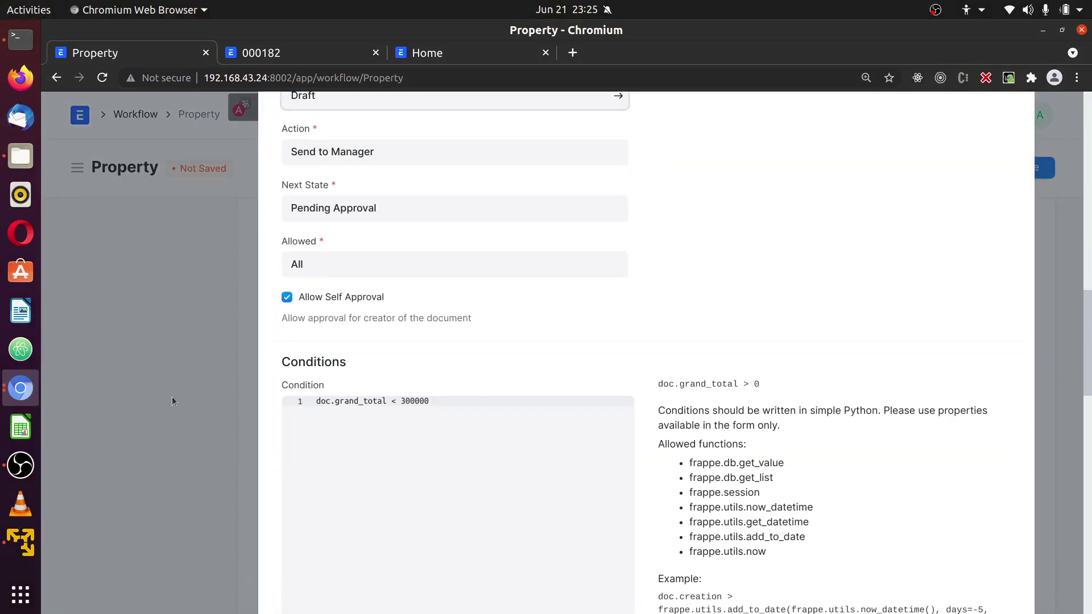
click(152, 393)
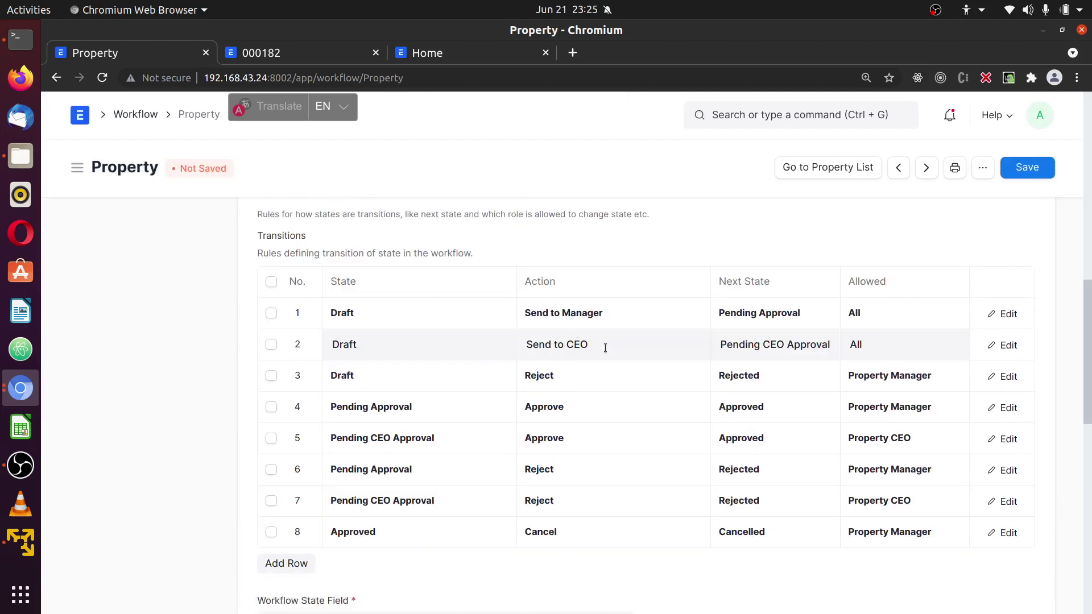
click(1004, 345)
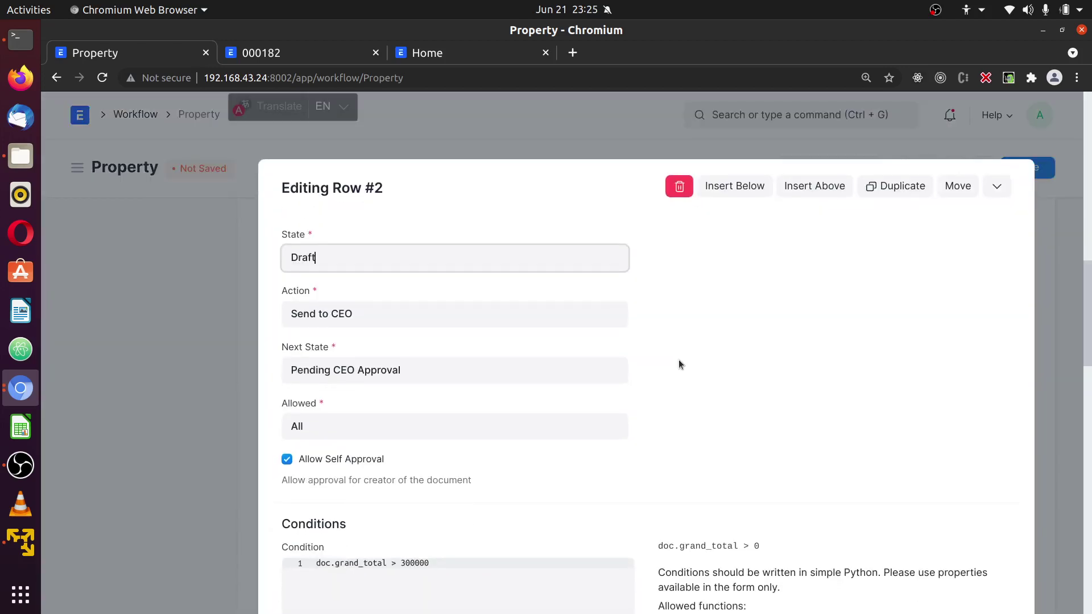
scroll(474, 391, down, 2)
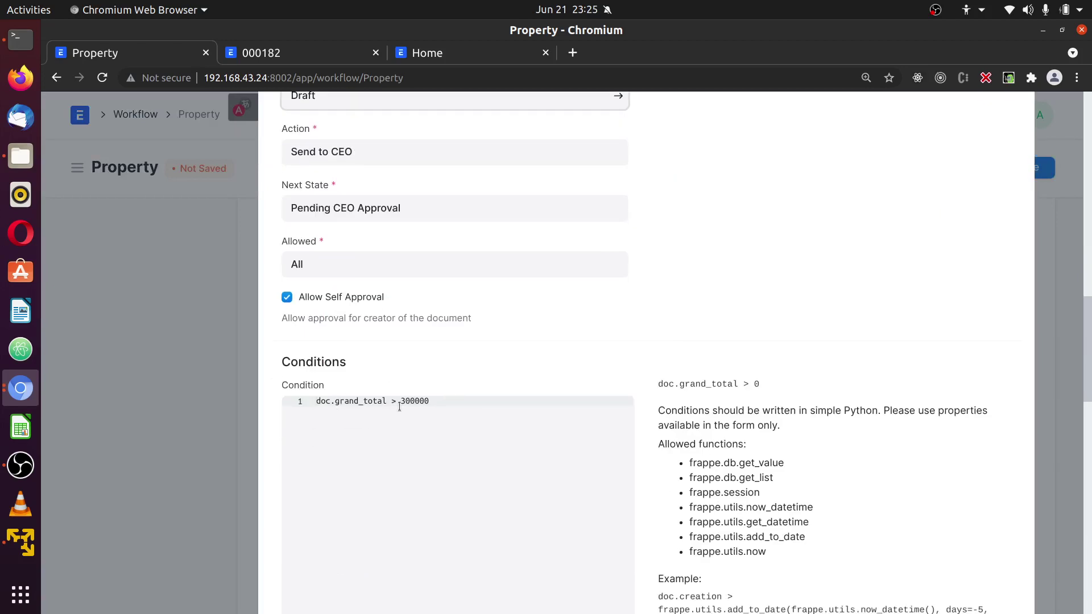
click(162, 263)
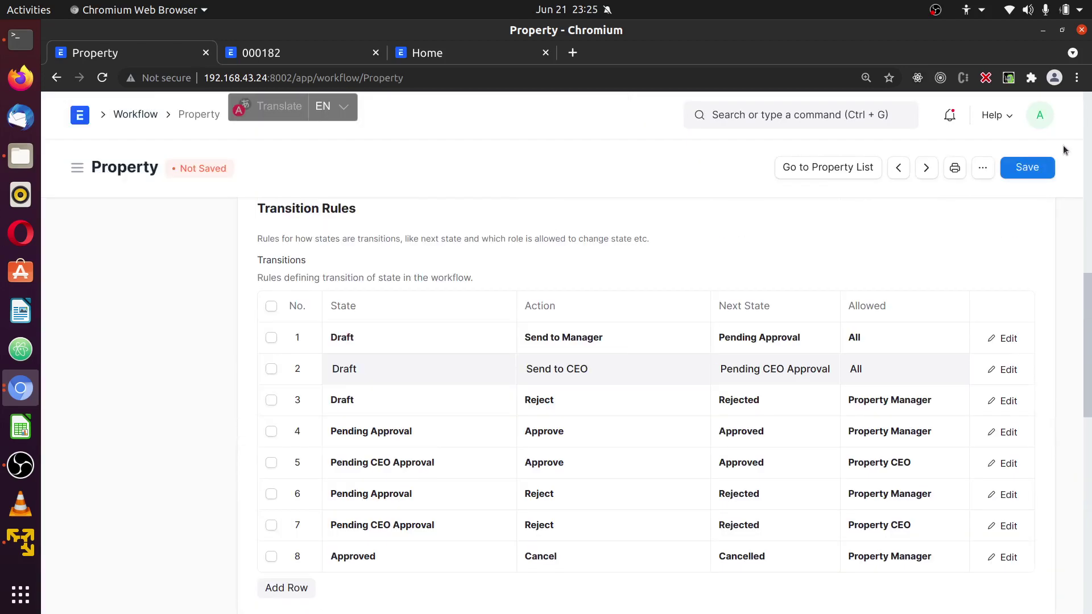
click(1036, 165)
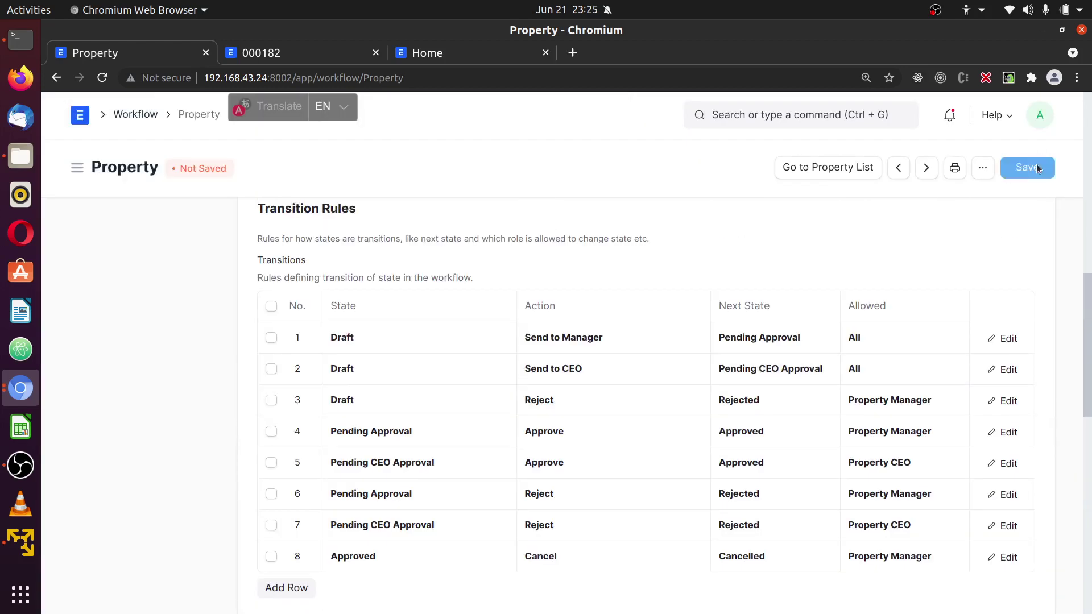
Step: Switch to the incognito browser window with property 000182 and reload its session
click(10, 397)
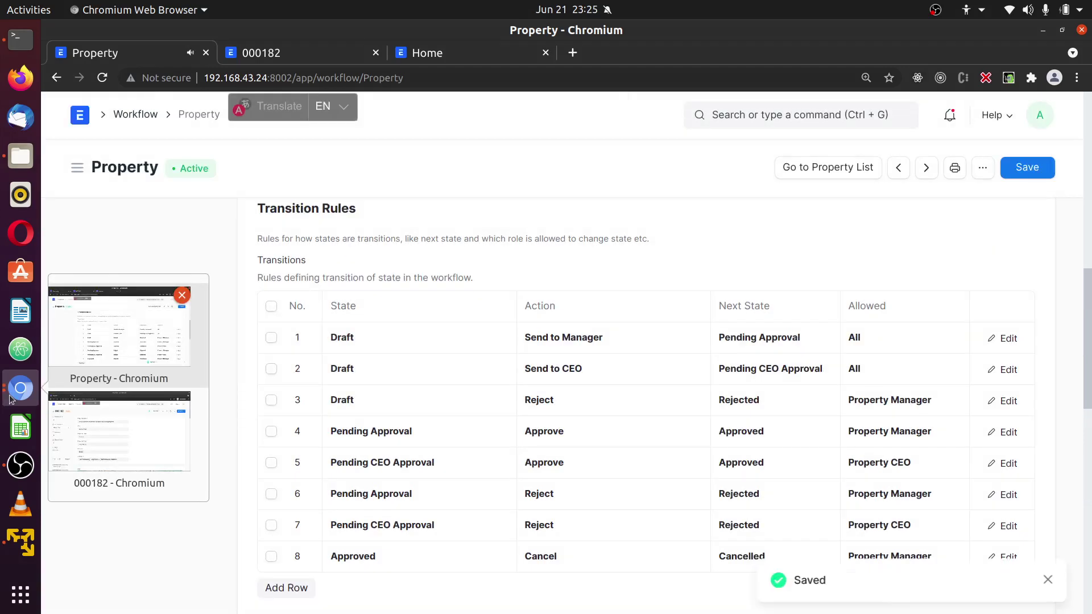
click(101, 413)
click(1040, 116)
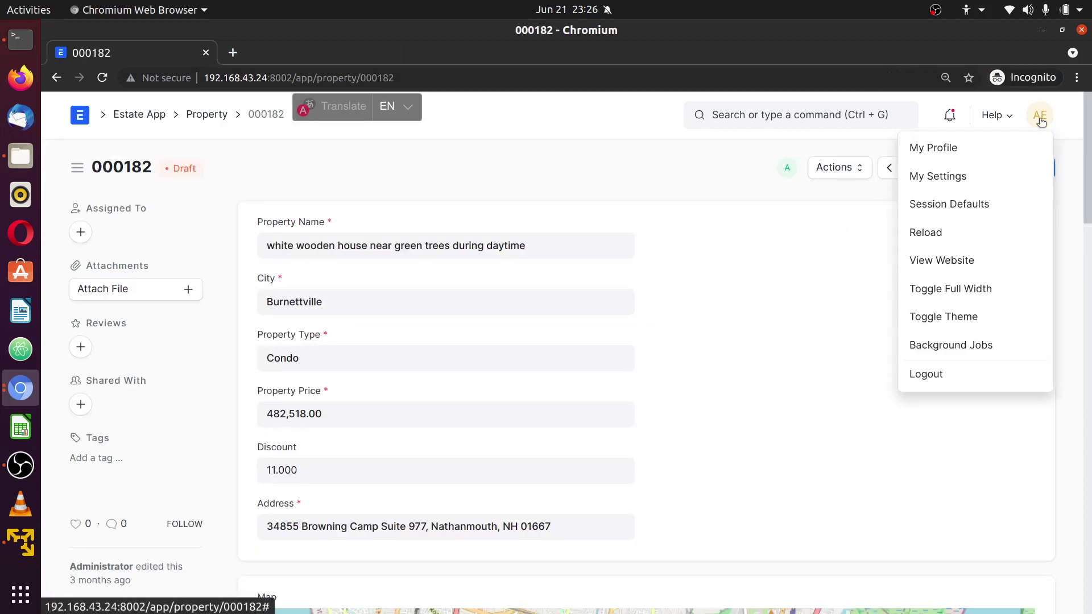
click(947, 234)
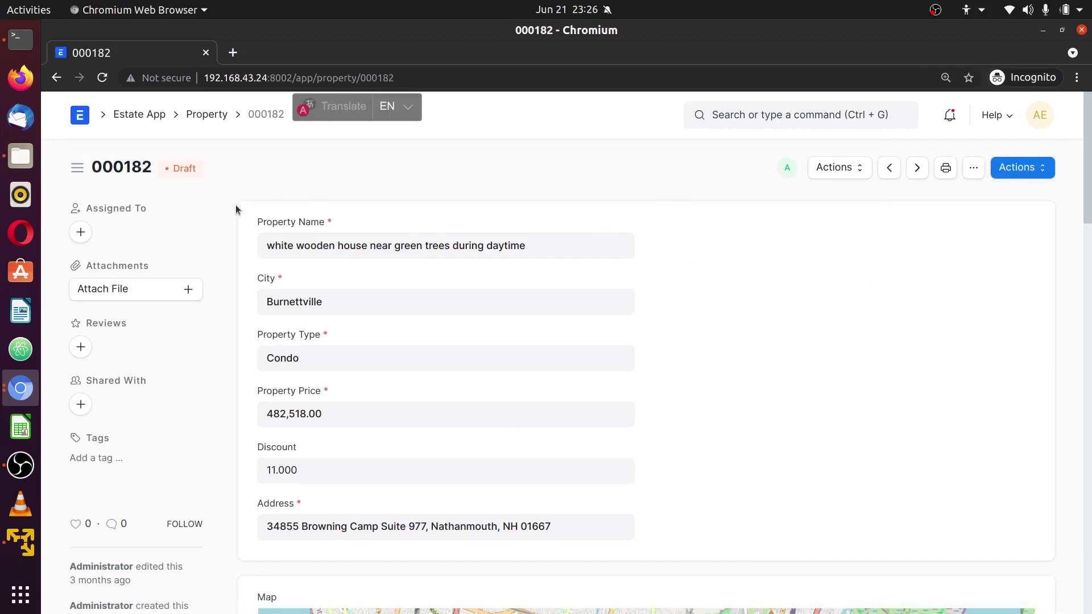
Step: Check the Grand Total in the Pricing section of property 000182
scroll(688, 330, down, 8)
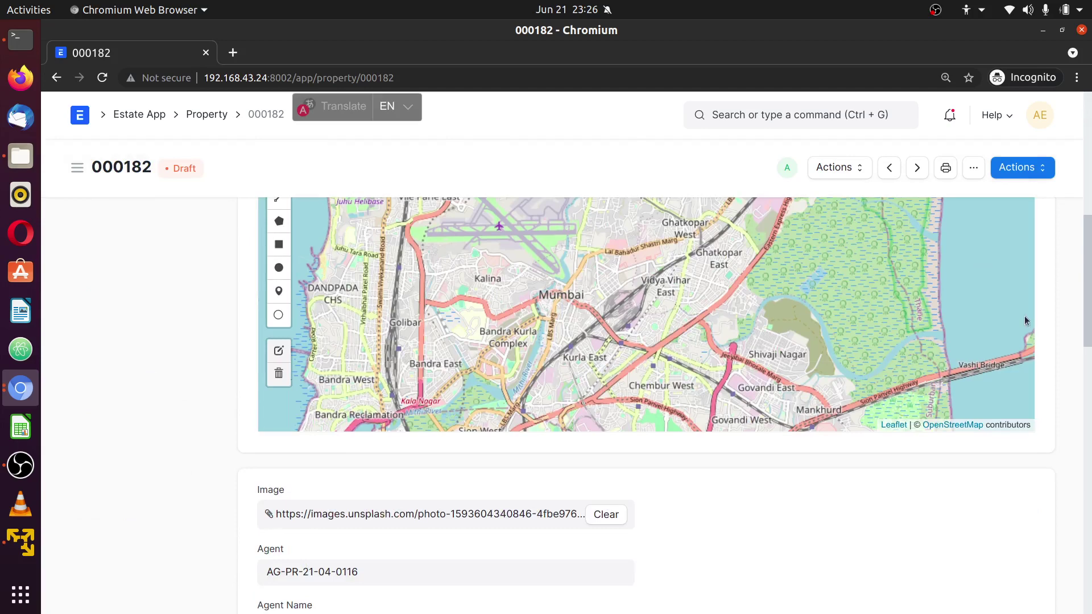
scroll(1032, 500, down, 10)
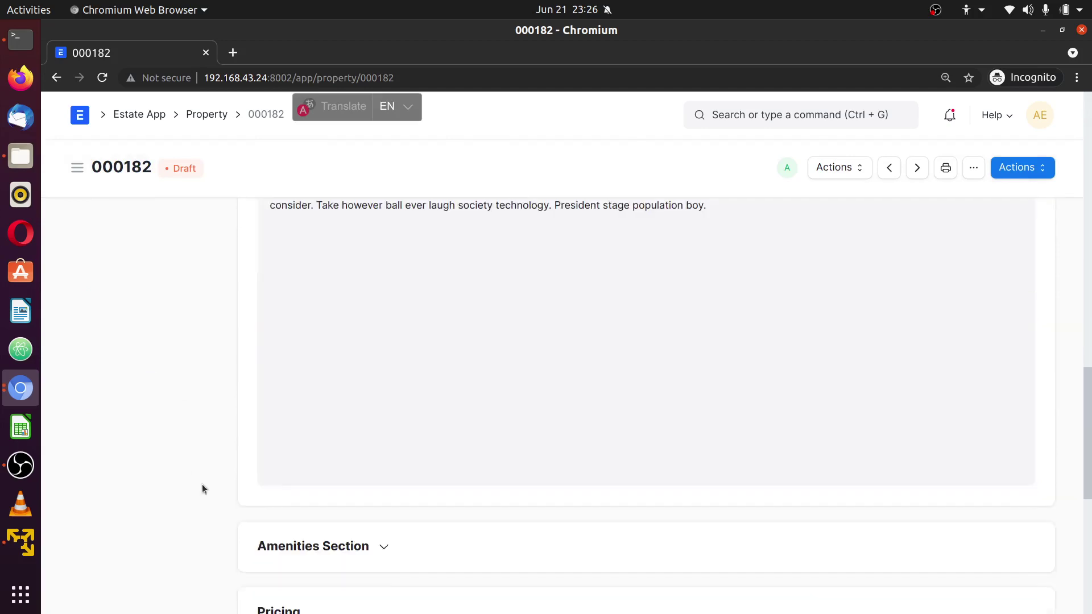
scroll(324, 415, down, 5)
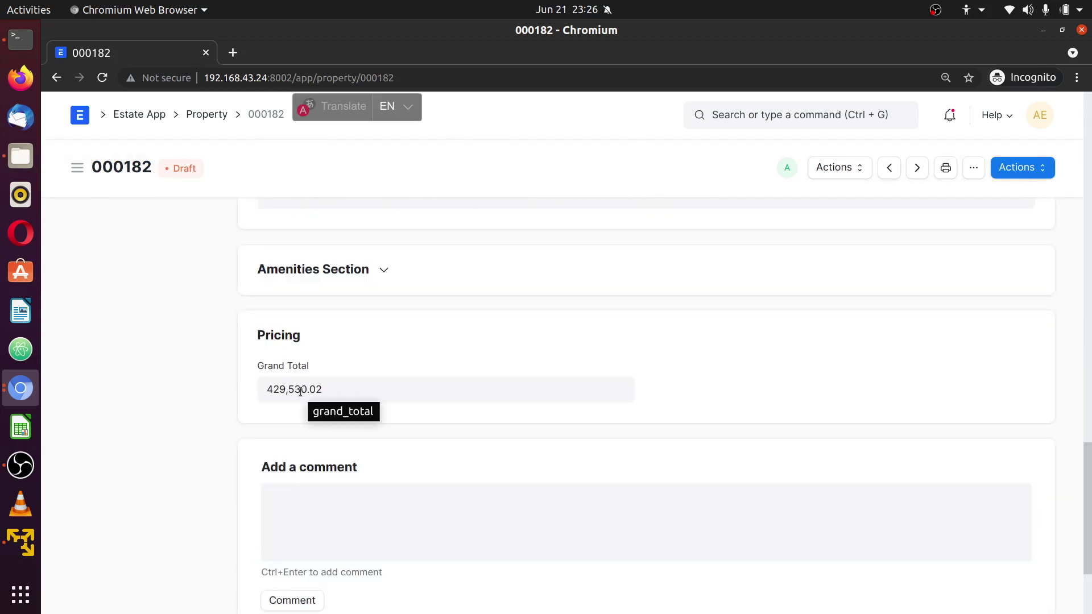
scroll(877, 398, up, 11)
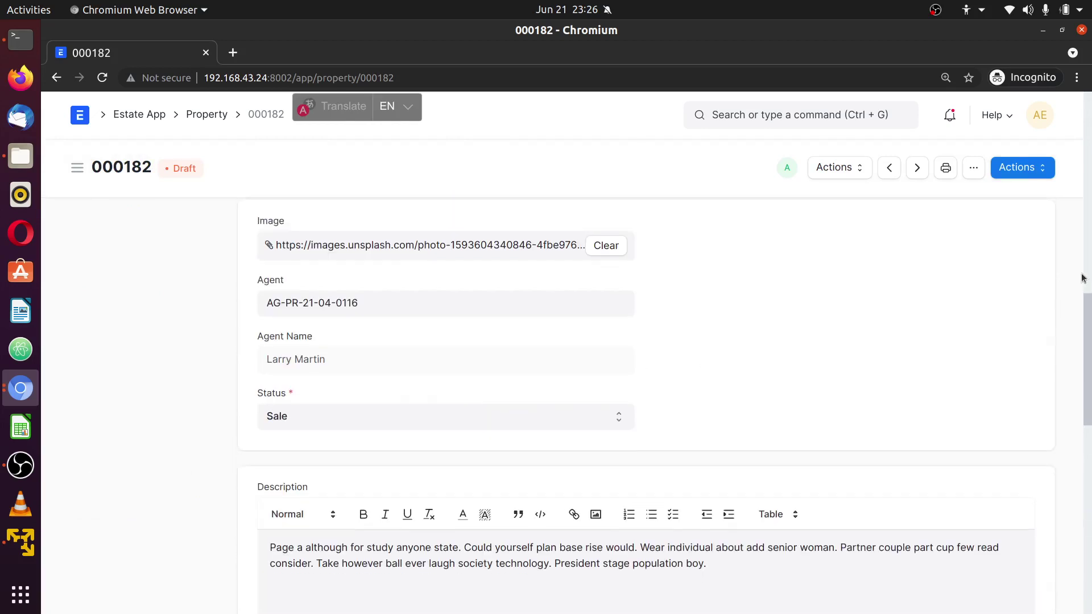
Step: Check the workflow actions offered for the draft property 000182
scroll(1067, 282, down, 3)
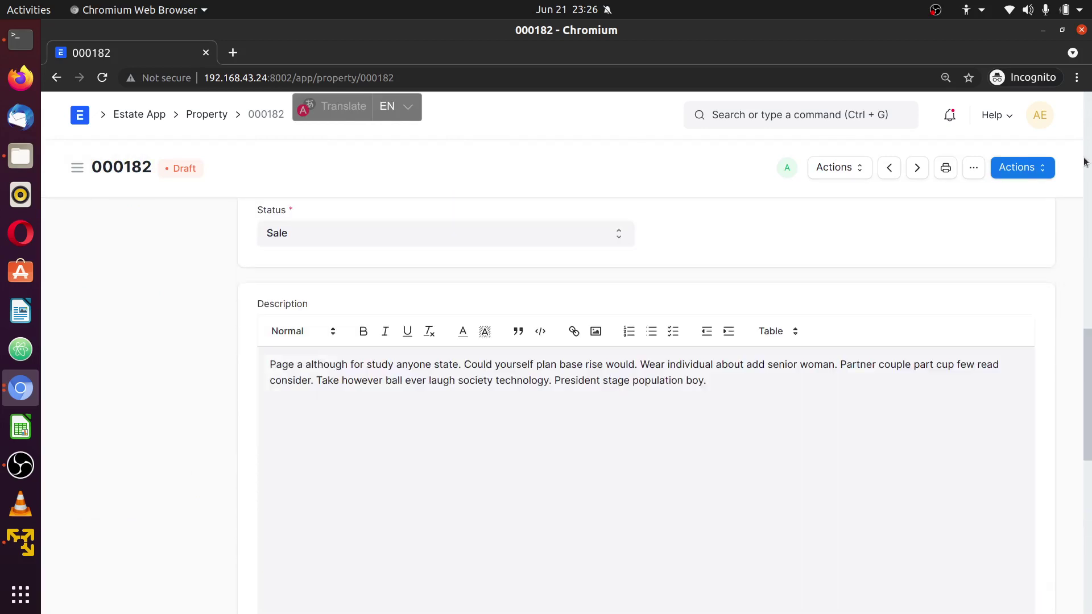
click(1043, 168)
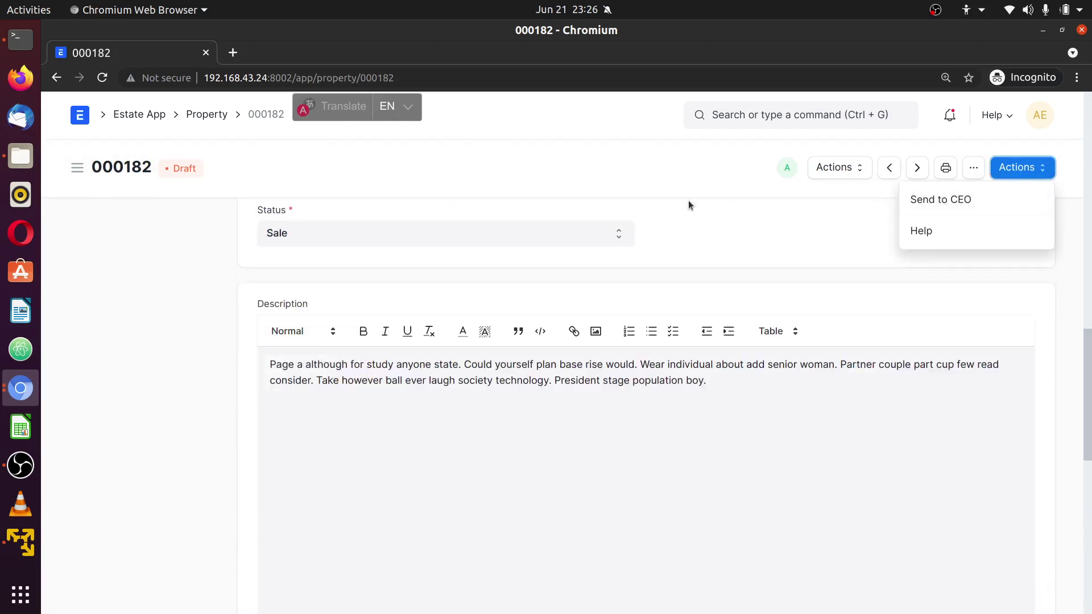
click(670, 175)
Step: Try to set the Grand Total of property 000182 to 250000 and save the document
scroll(936, 512, down, 10)
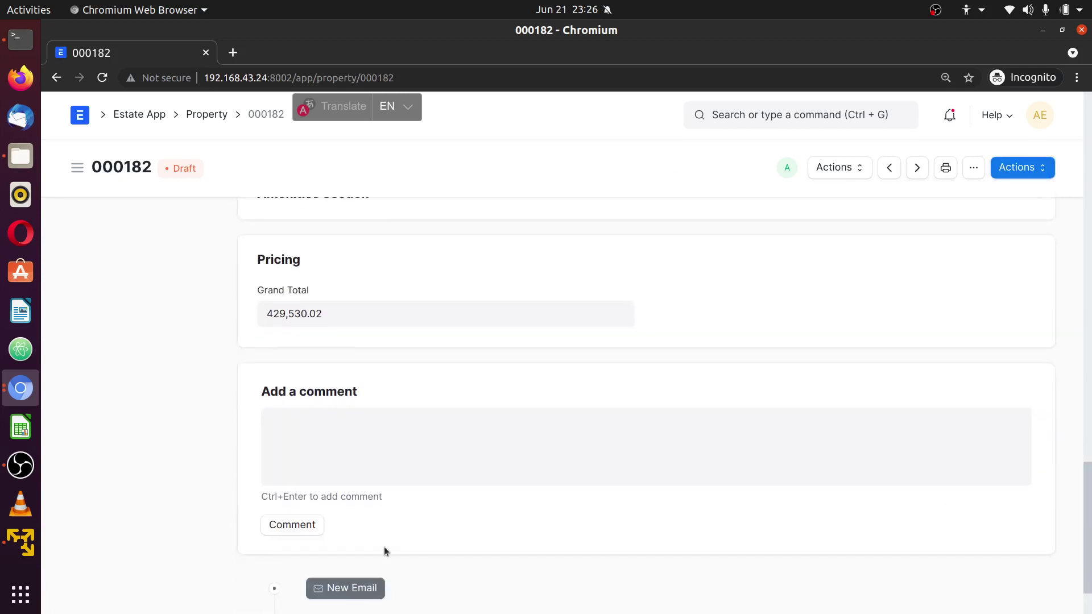
scroll(347, 362, up, 1)
click(345, 308)
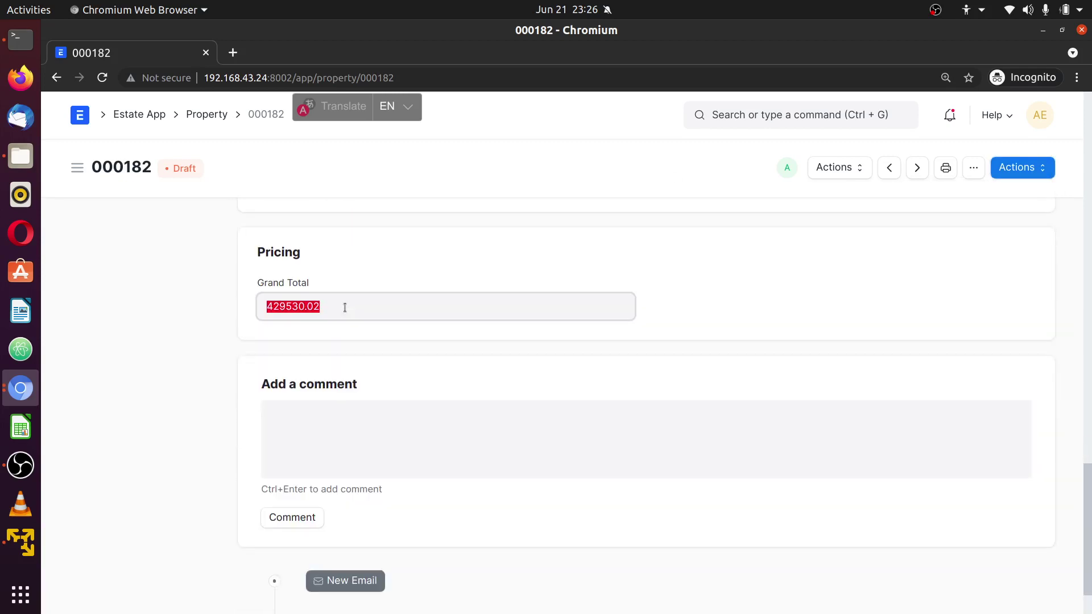
text(250000)
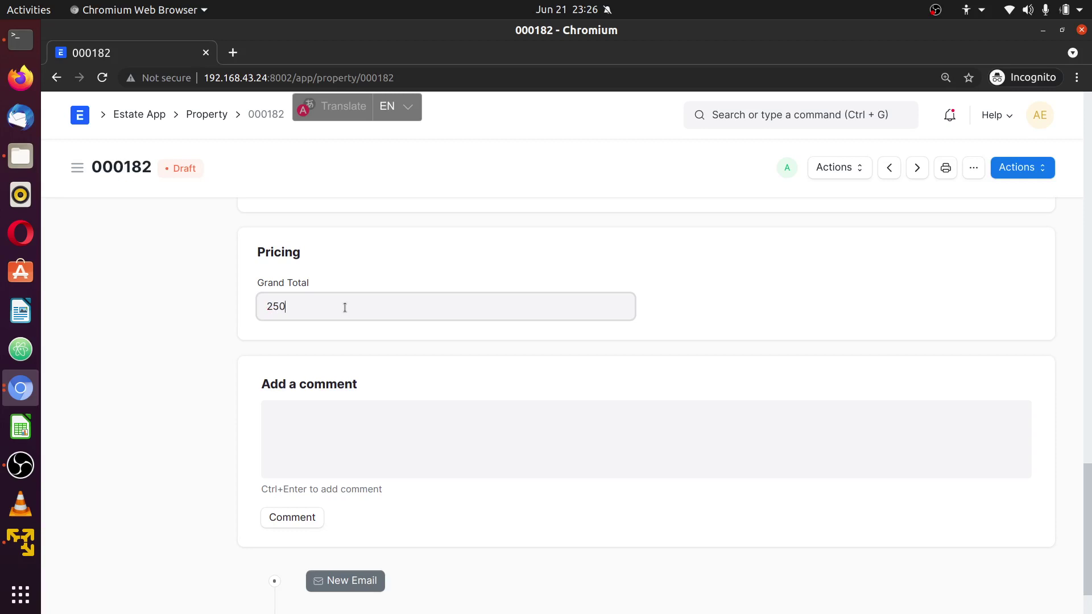
click(152, 305)
click(1022, 171)
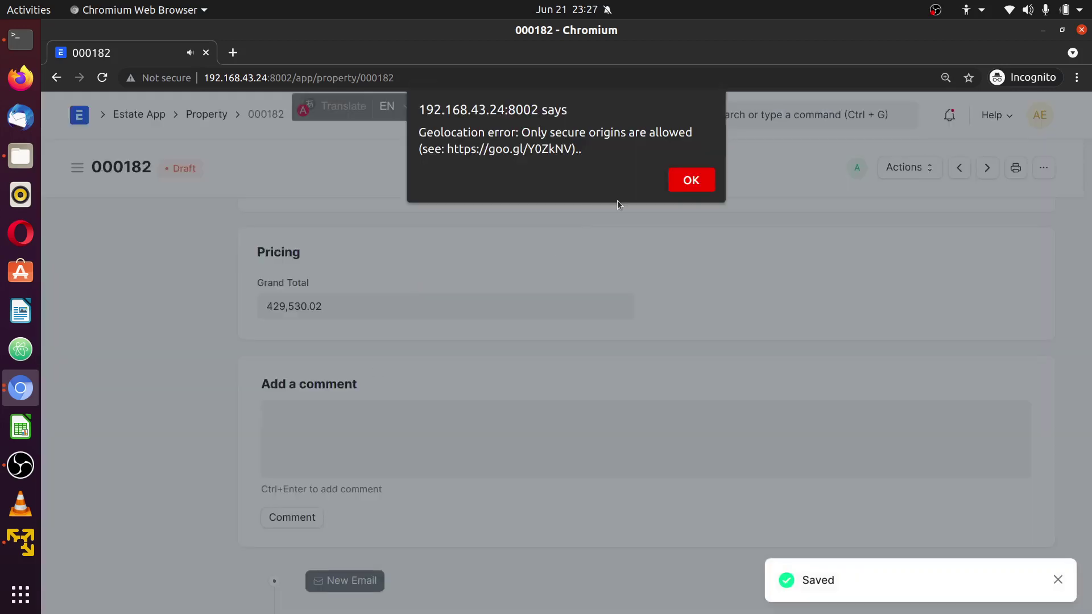
key(Return)
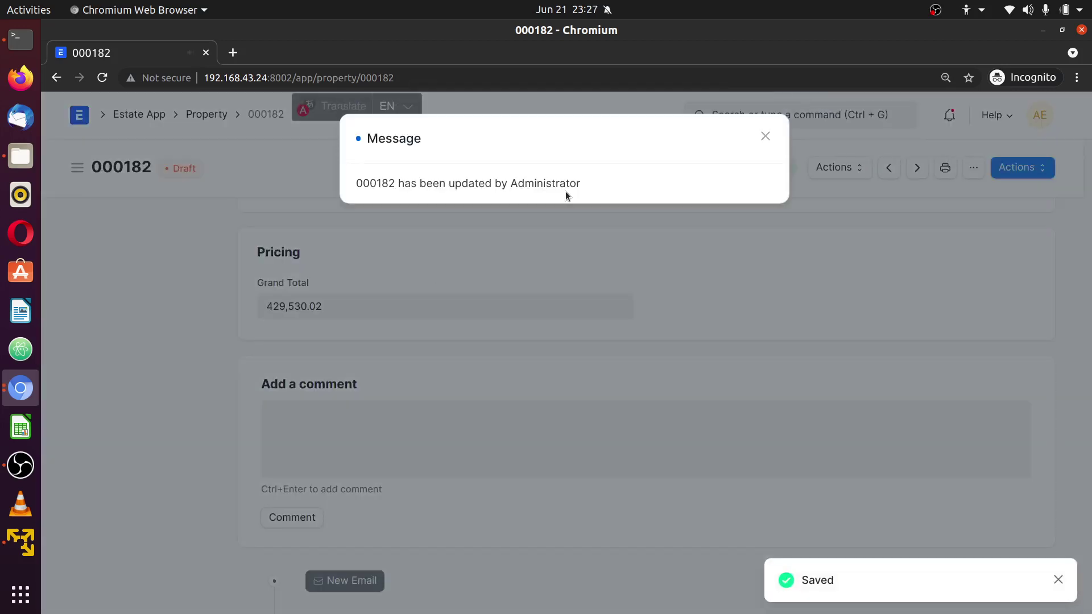
click(764, 140)
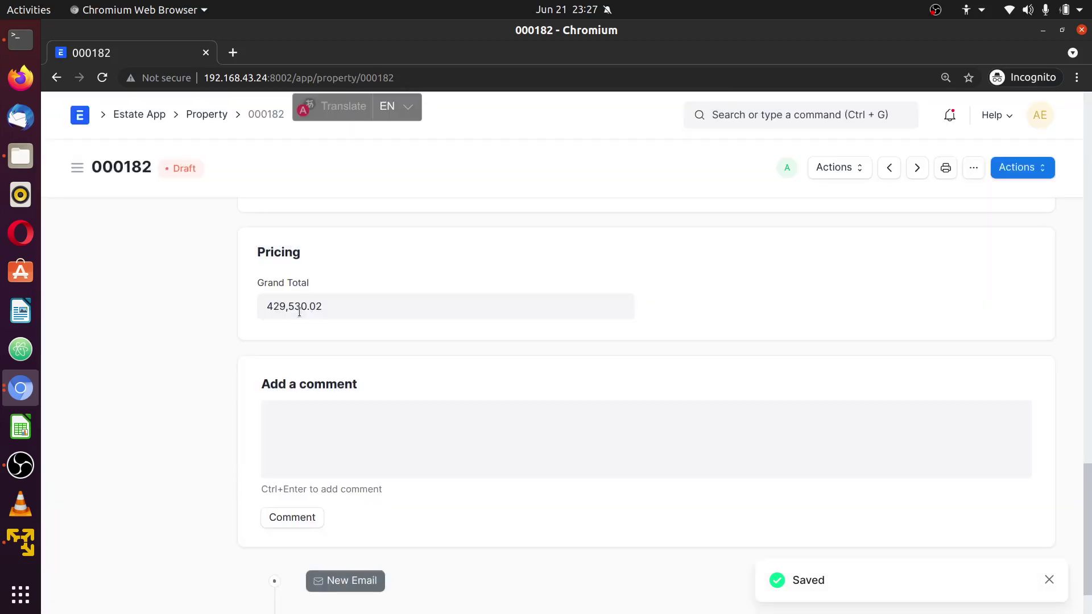
Step: Set the Property Price of property 000182 to 100000 and save the document
scroll(206, 449, up, 10)
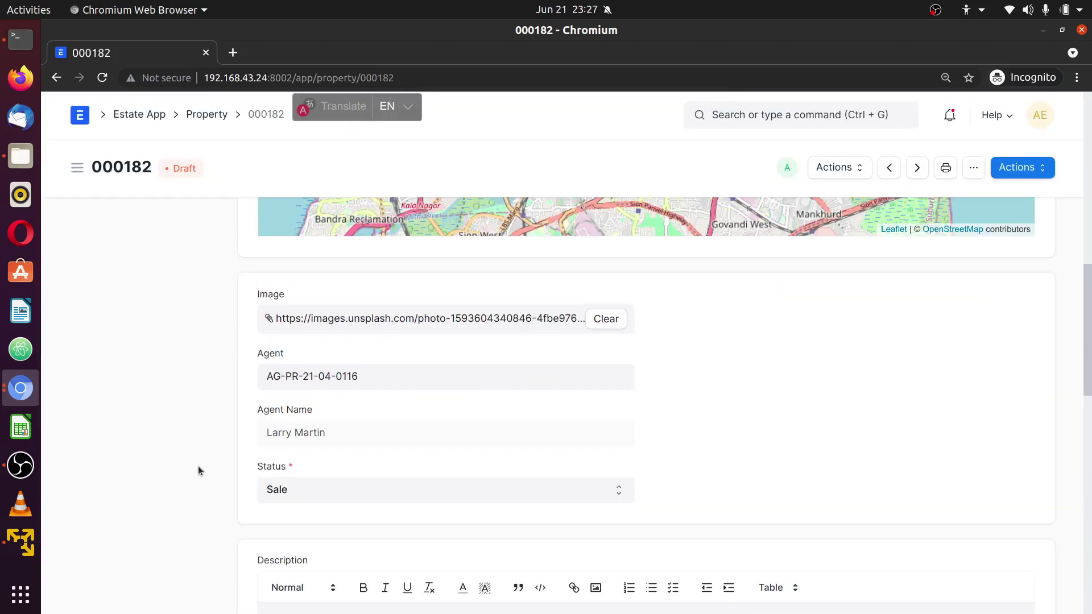
scroll(198, 465, up, 8)
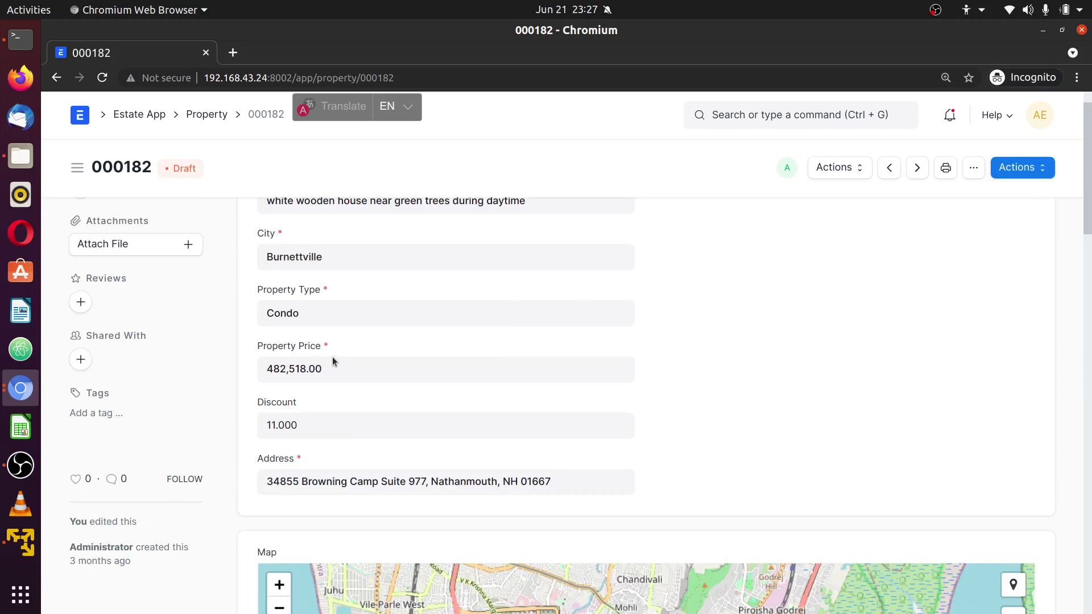
click(338, 366)
key(ctrl+a)
text(100)
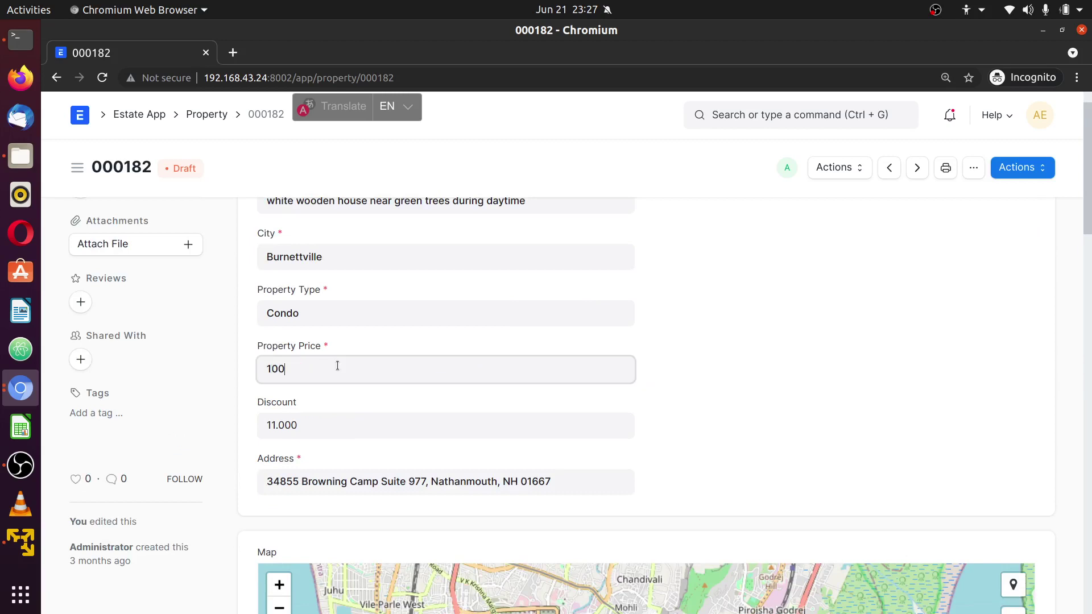
text(000)
click(1027, 167)
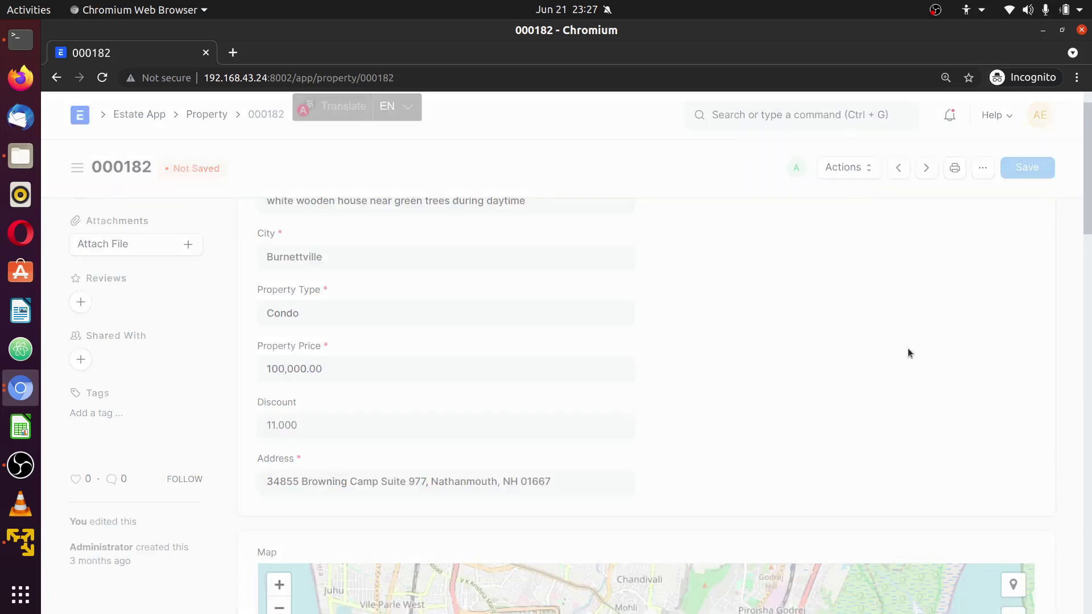
Step: Check the recalculated Grand Total in the Pricing section and the workflow actions offered for the repriced property
scroll(908, 348, down, 9)
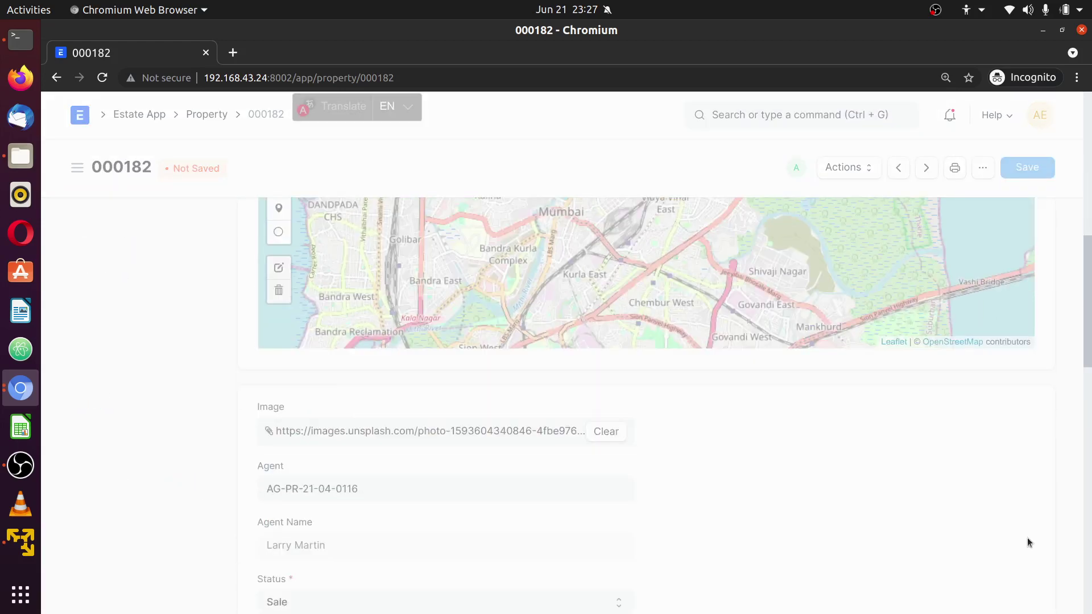
scroll(1051, 462, down, 10)
scroll(436, 306, down, 3)
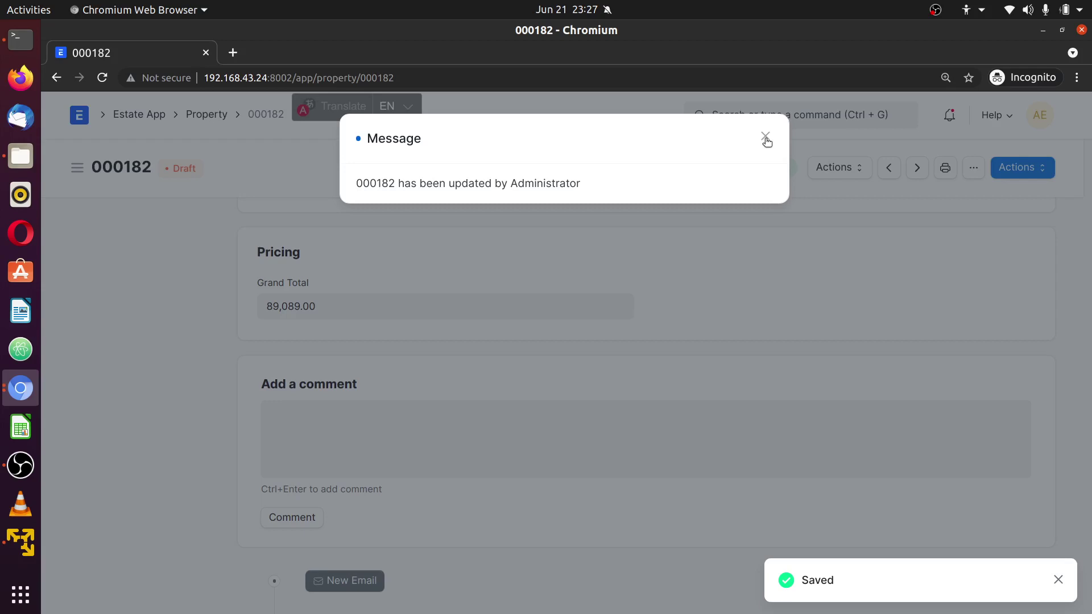
click(767, 141)
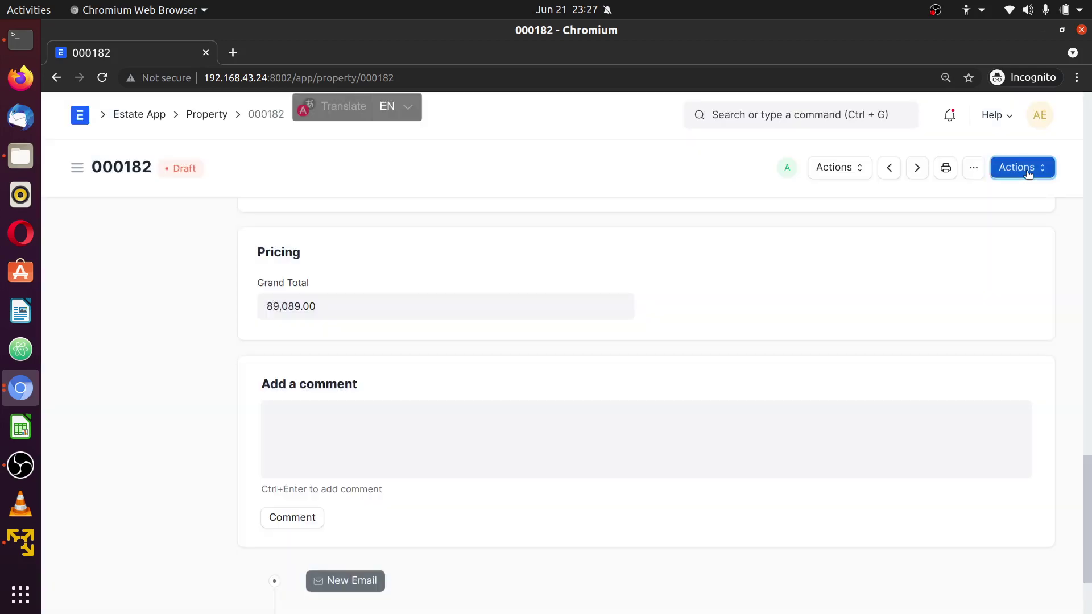
click(1028, 173)
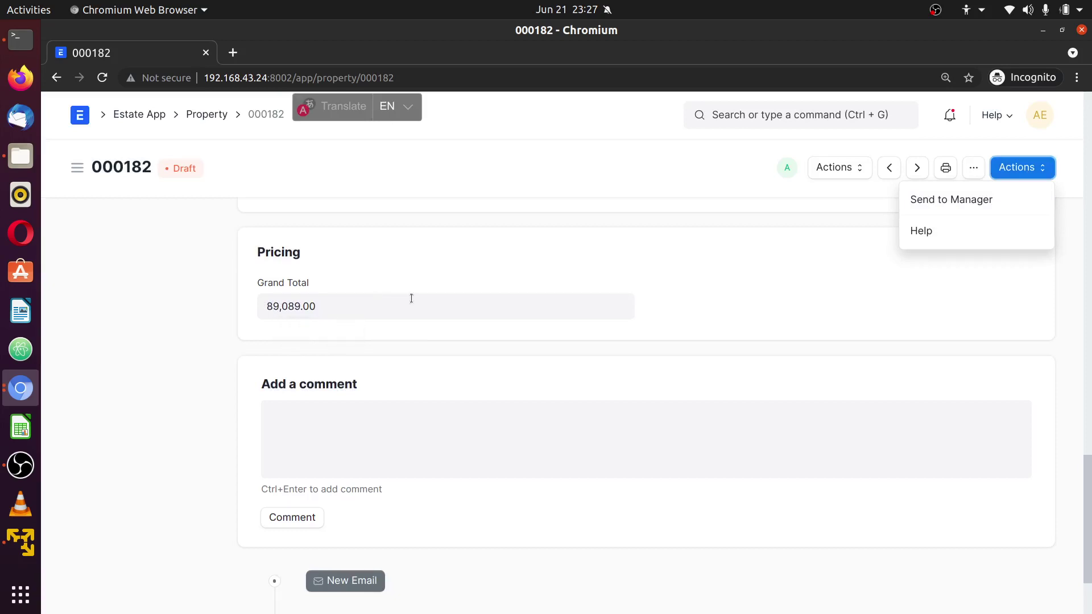
Step: Switch to the Property workflow window and check the conditions of the Send to Manager and Send to CEO transitions
click(19, 386)
click(86, 349)
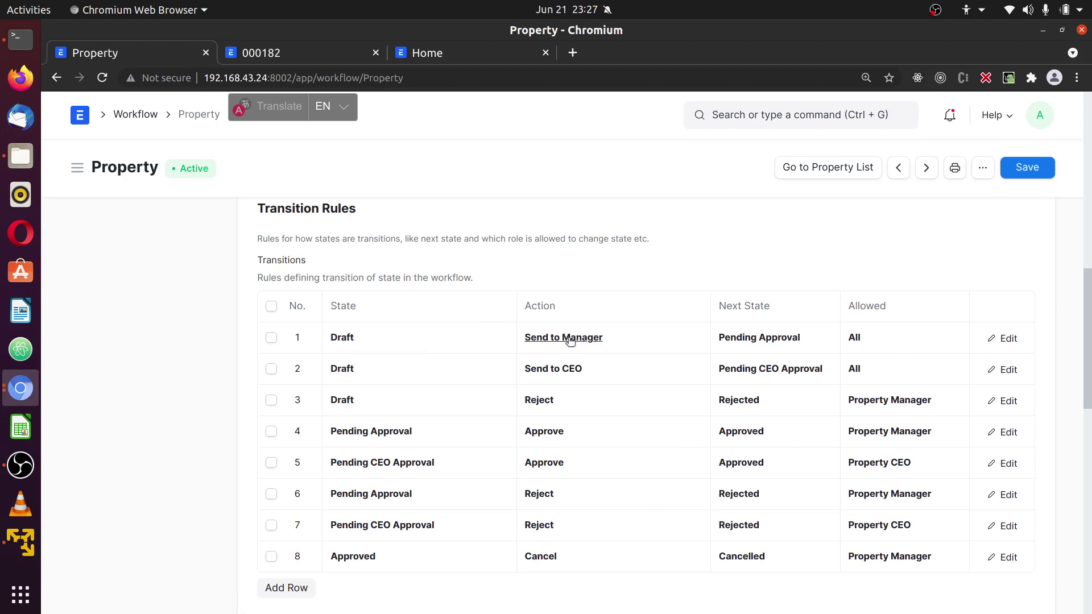
click(1006, 340)
scroll(721, 392, down, 6)
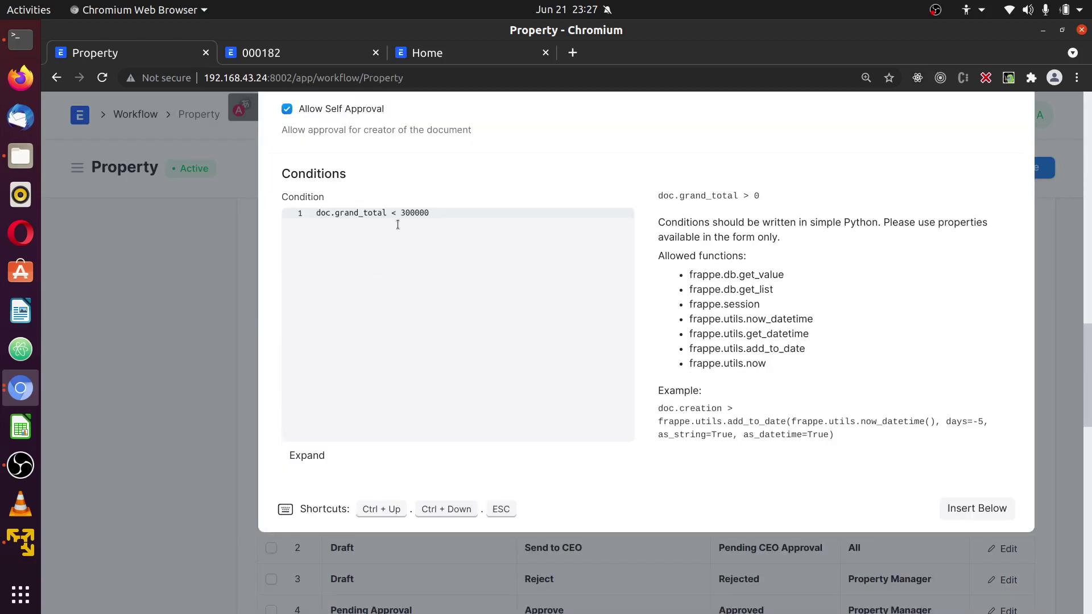
click(229, 302)
scroll(339, 319, up, 5)
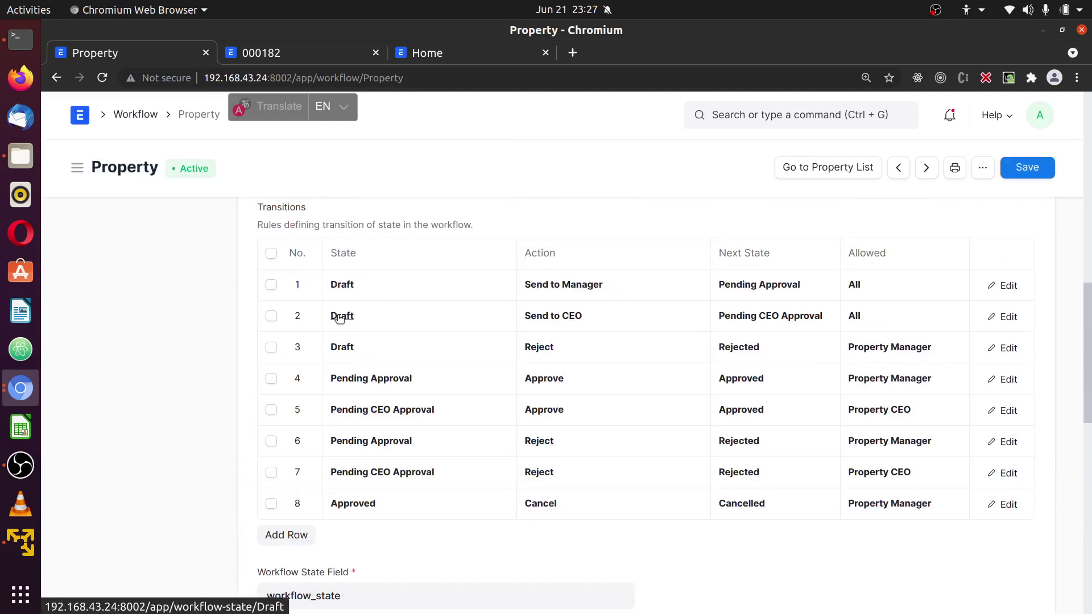
click(1004, 317)
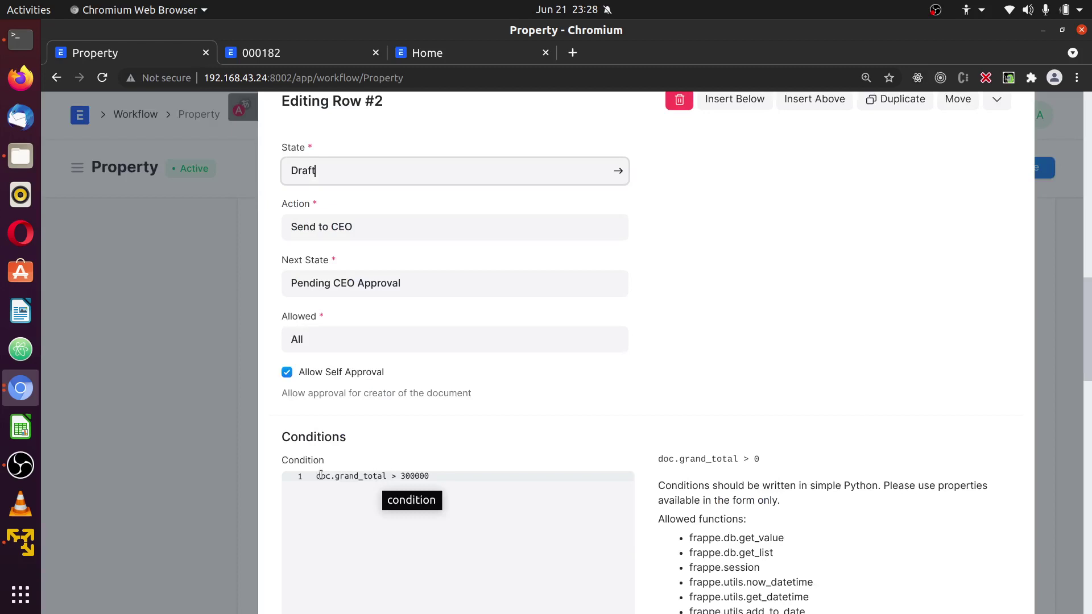
Step: Return to property 000182 in the incognito window and apply the Send to Manager workflow action
key(ctrl+Tab)
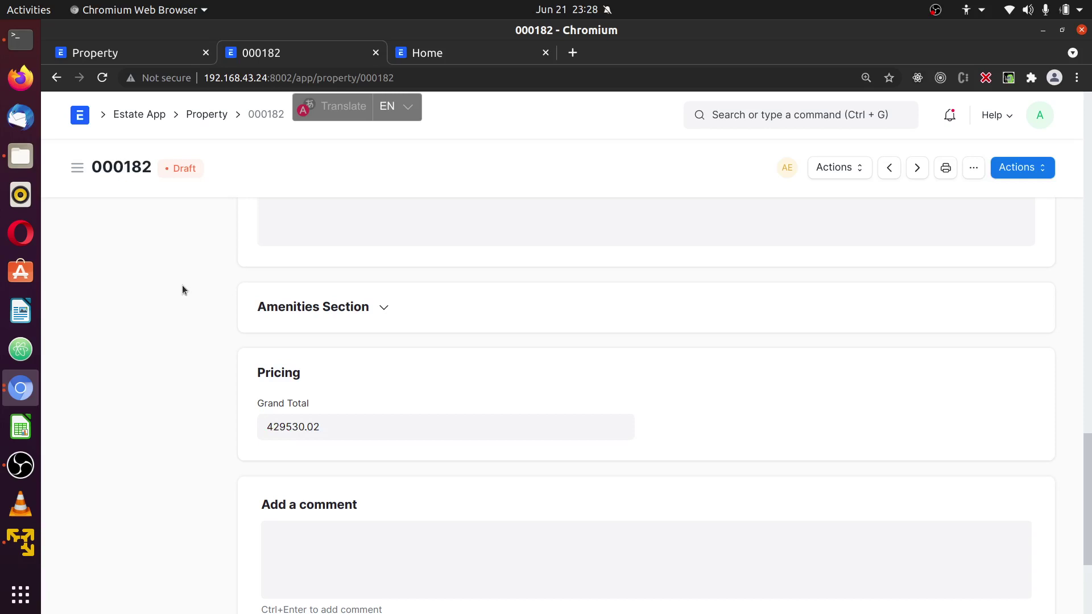
click(15, 398)
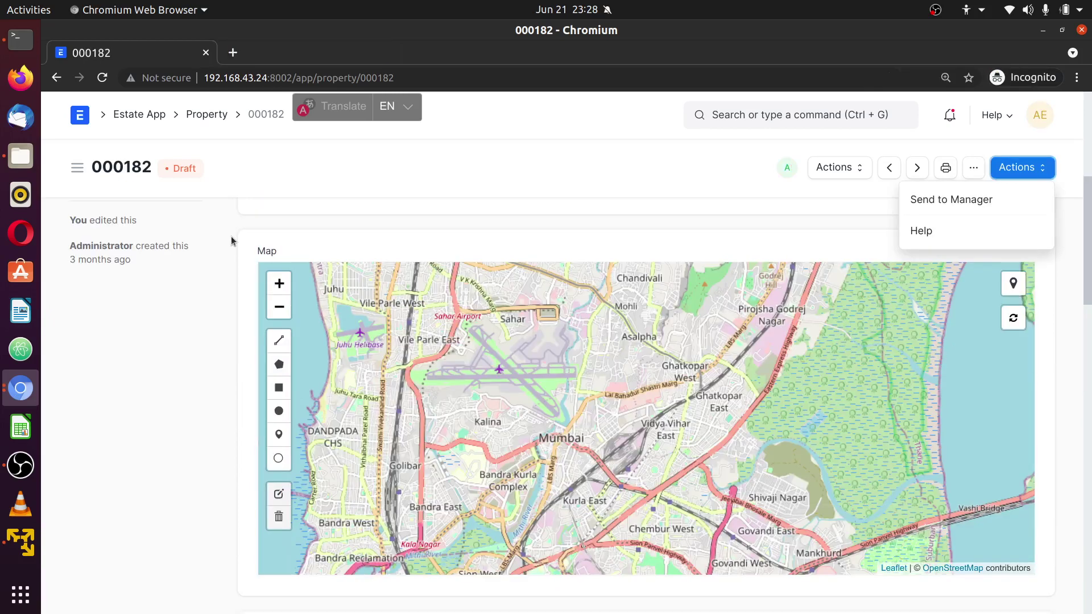
scroll(231, 240, up, 6)
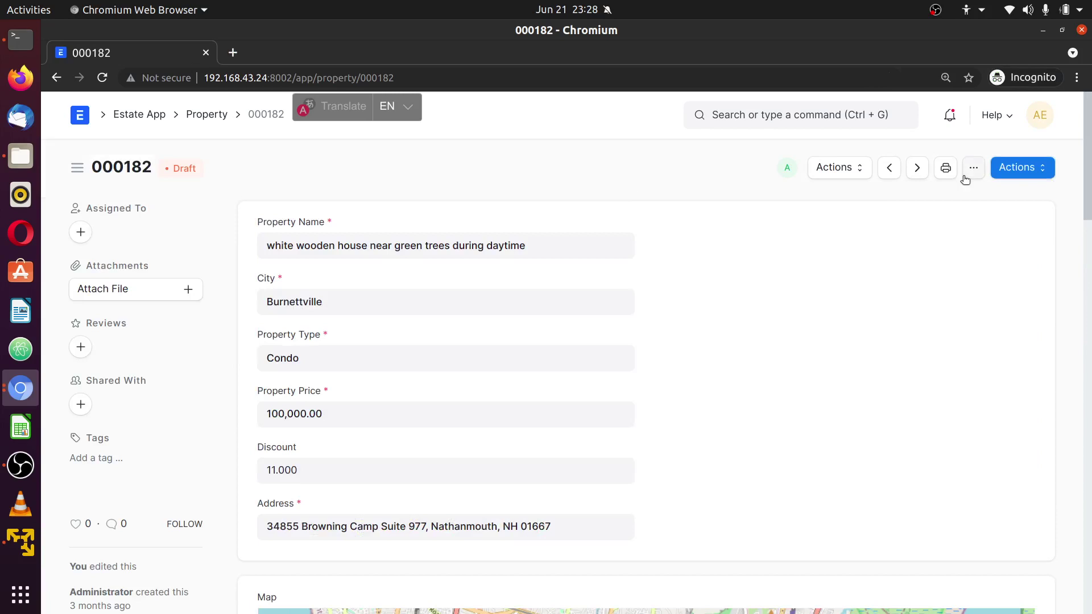
click(1042, 170)
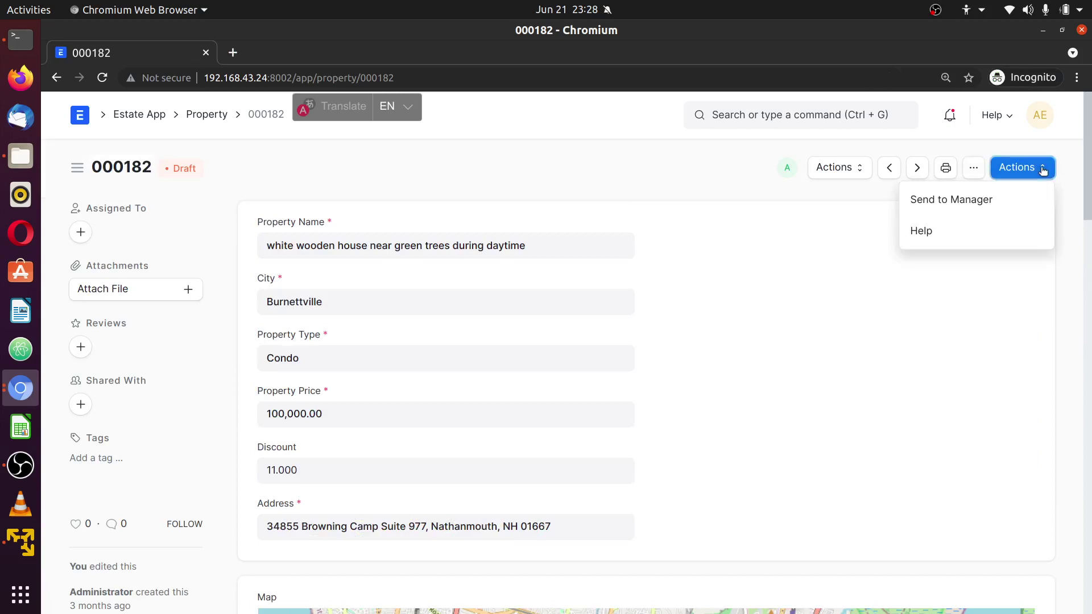
click(1043, 169)
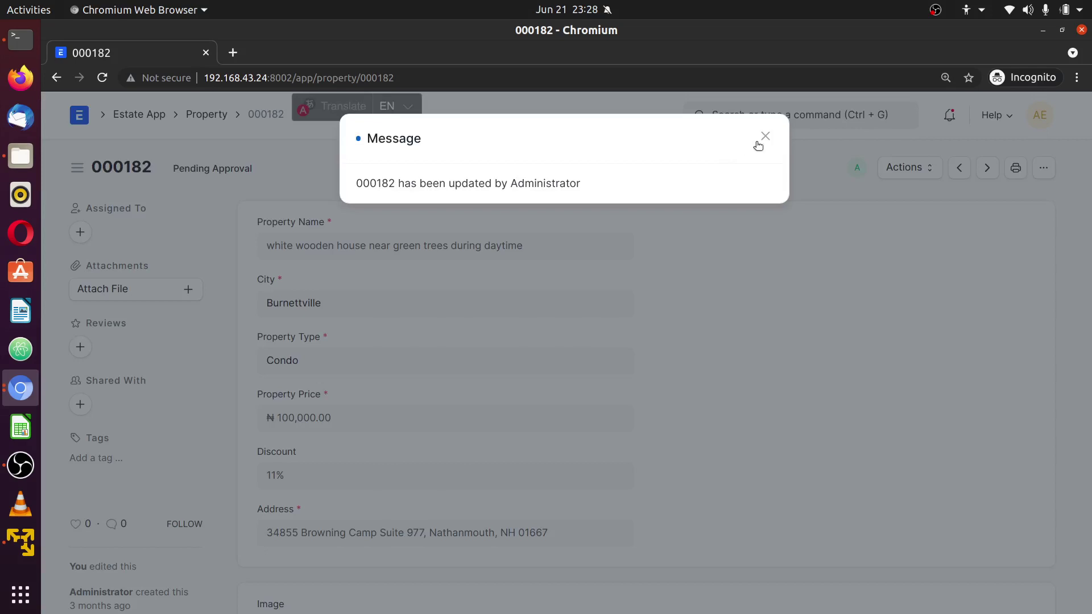
click(758, 142)
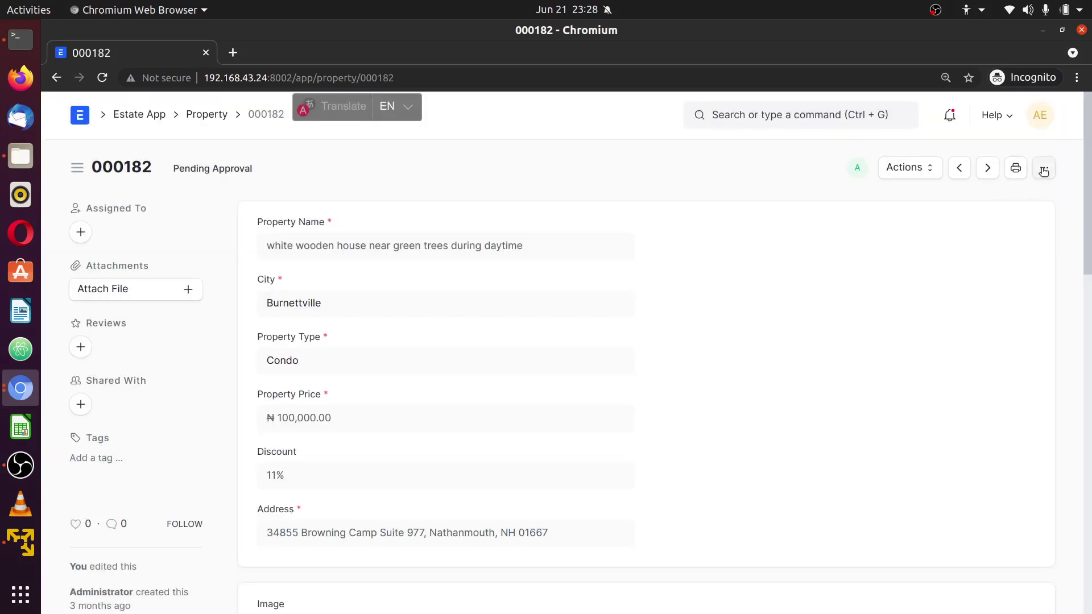
Step: Check the options in the document menu of property 000182
click(1044, 170)
click(1044, 170)
click(1044, 168)
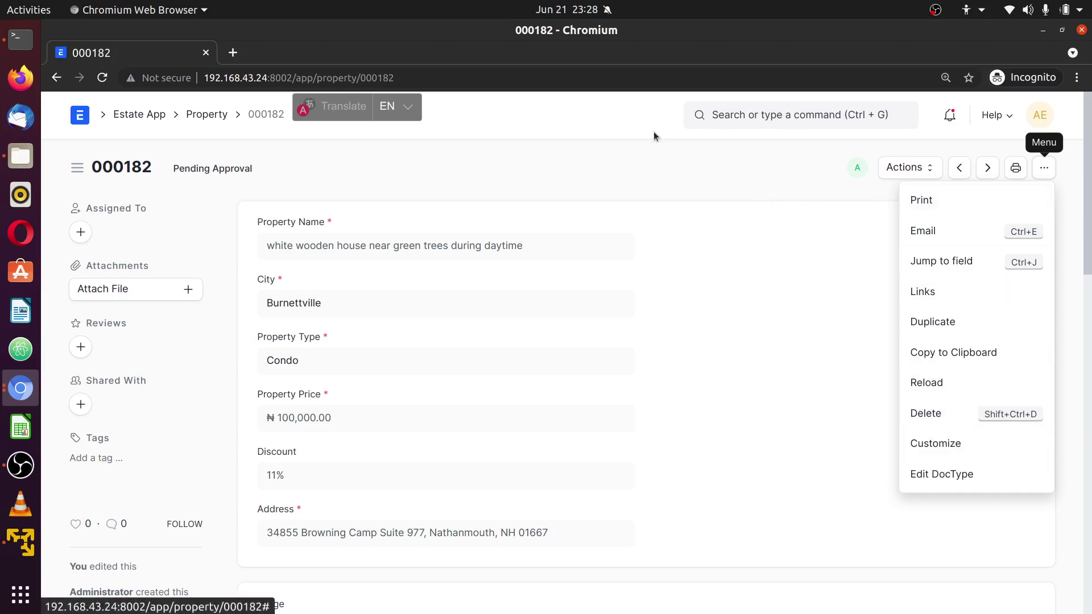
Step: Switch to the Property workflow, close the Send to CEO row, and review the roles allowed for each transition
click(19, 389)
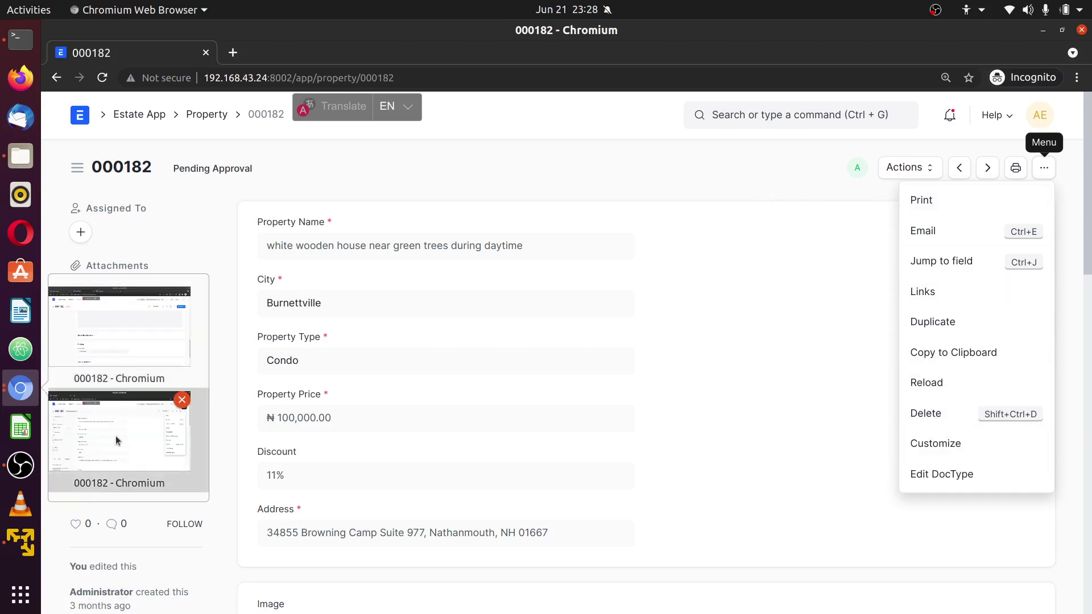
click(20, 389)
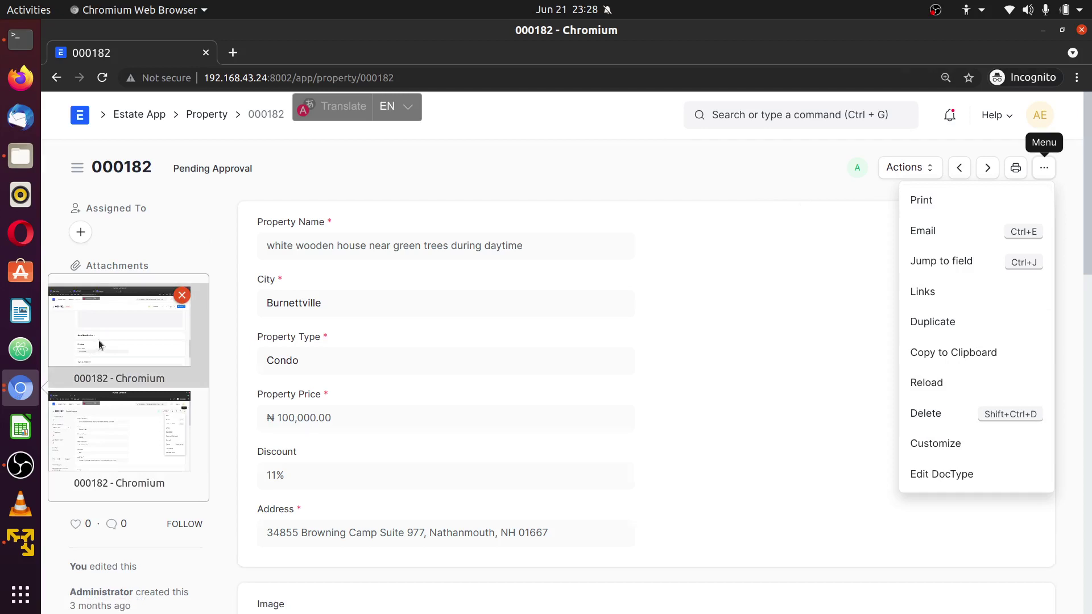
click(98, 340)
scroll(763, 463, up, 5)
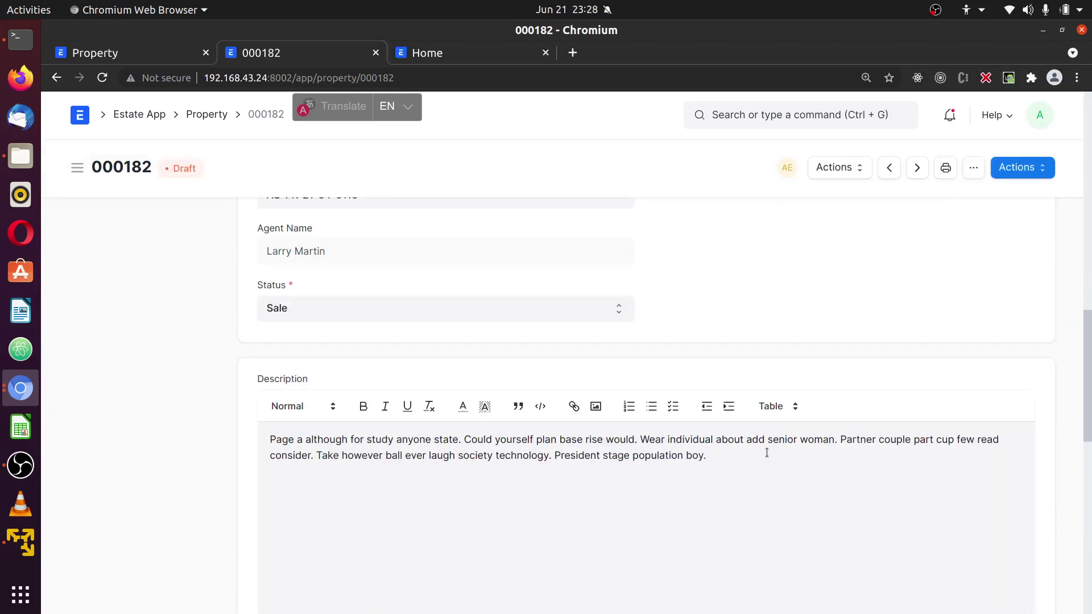
click(142, 59)
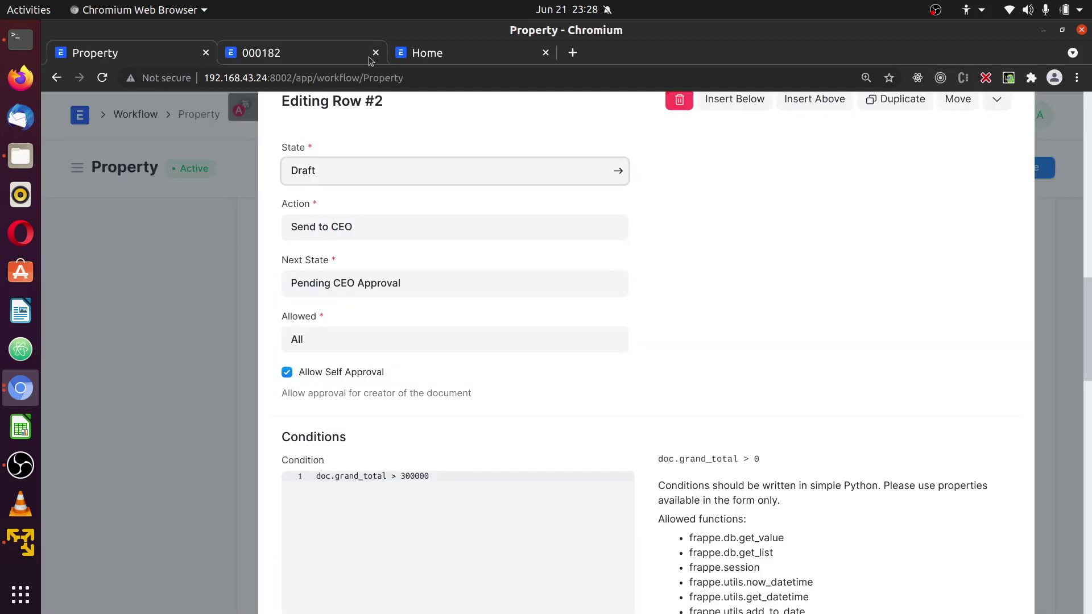
click(255, 121)
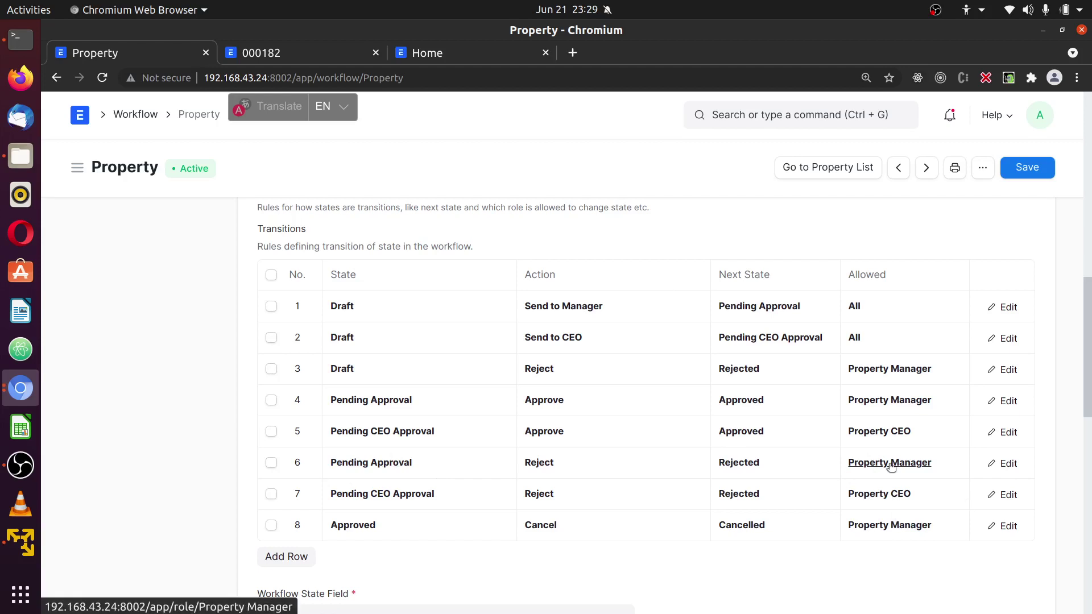
Step: Return to property 000182 in the incognito window and close its open document menu
click(22, 395)
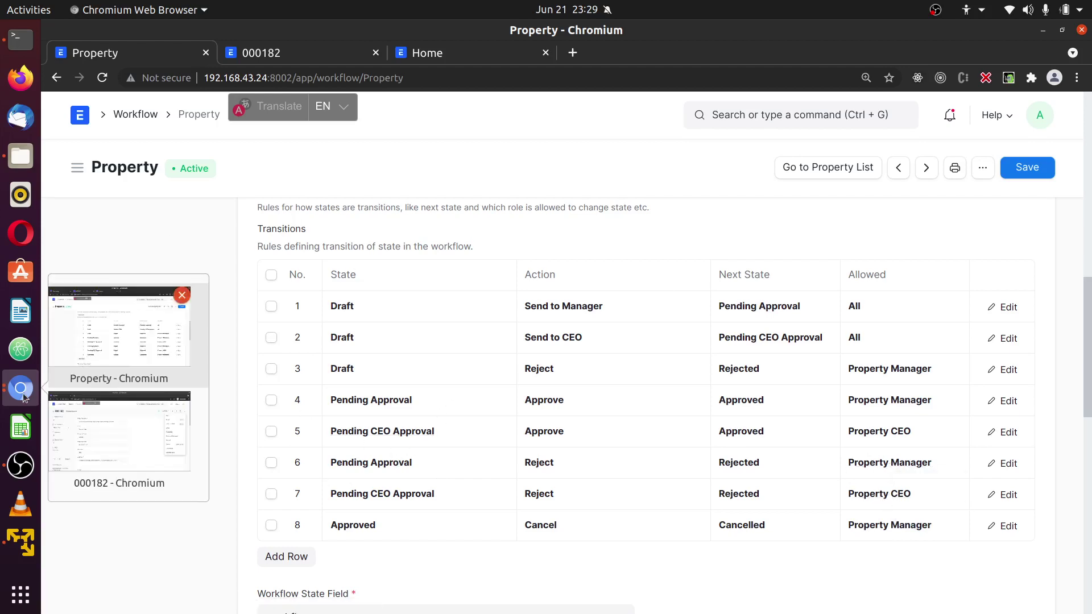
click(123, 422)
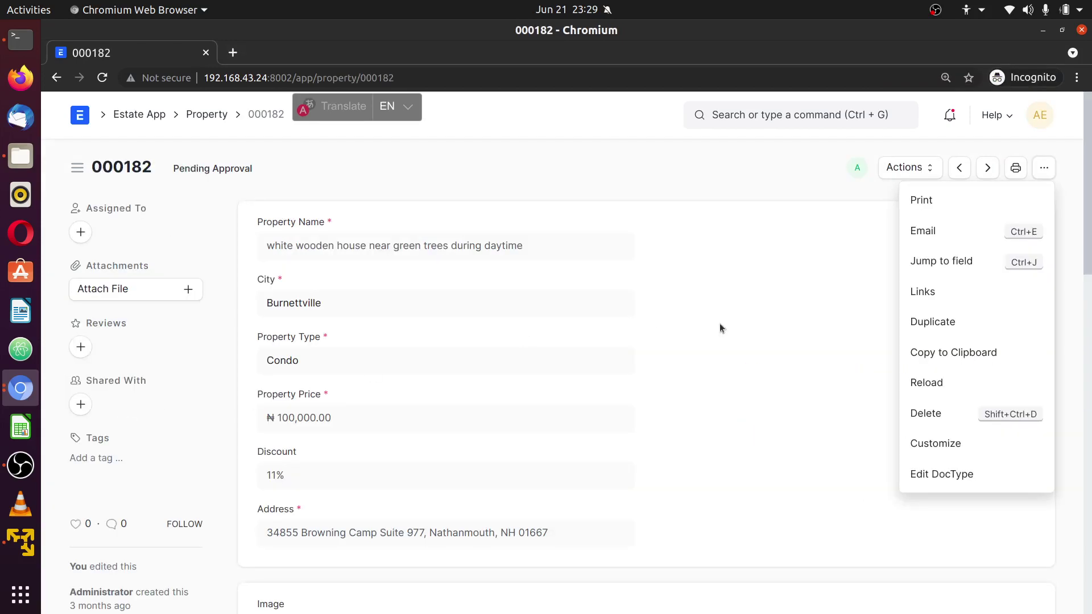
click(1044, 167)
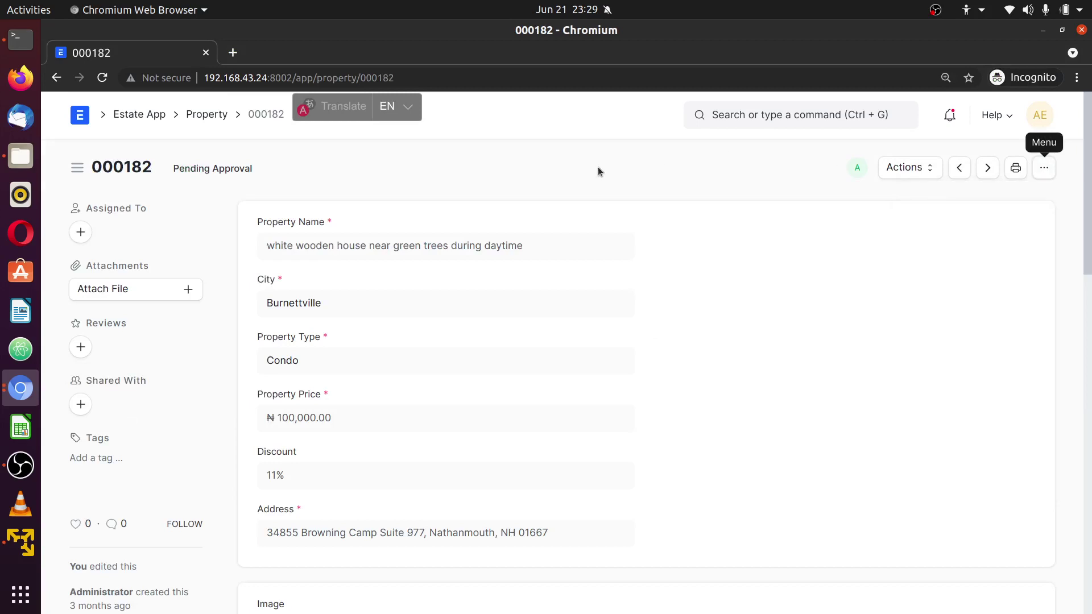
Step: Switch to the non-incognito browser window and reopen property 000182 from the Property list
click(17, 402)
click(125, 295)
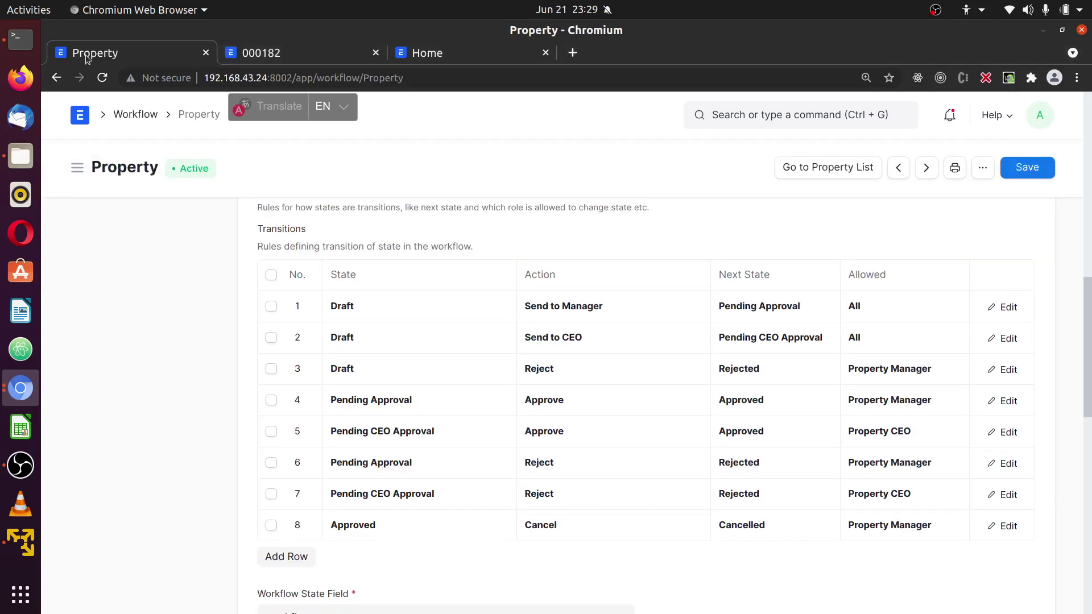
click(263, 57)
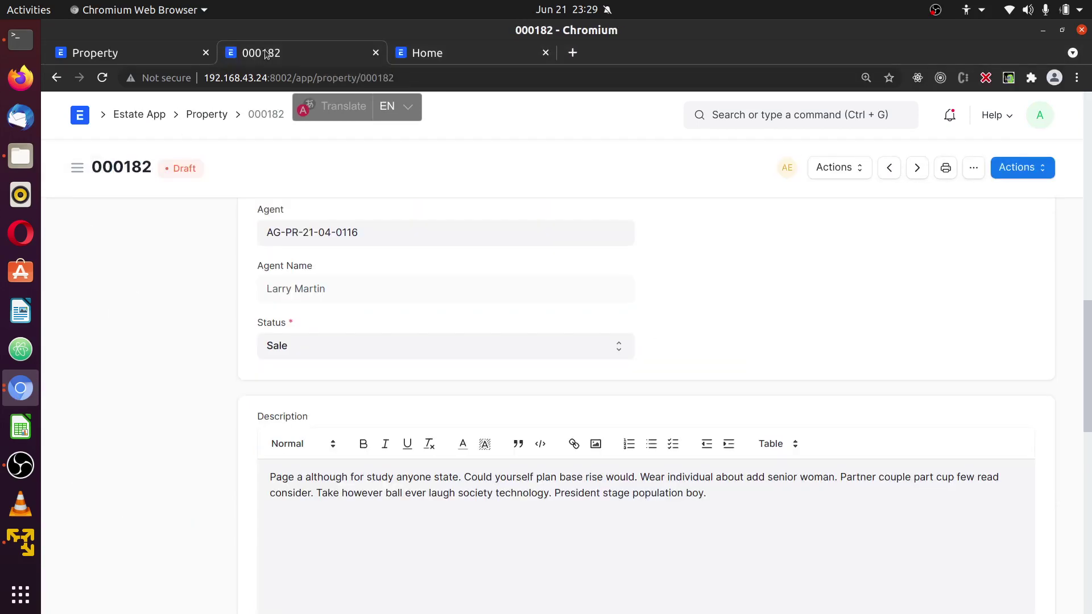
click(208, 117)
scroll(503, 441, up, 3)
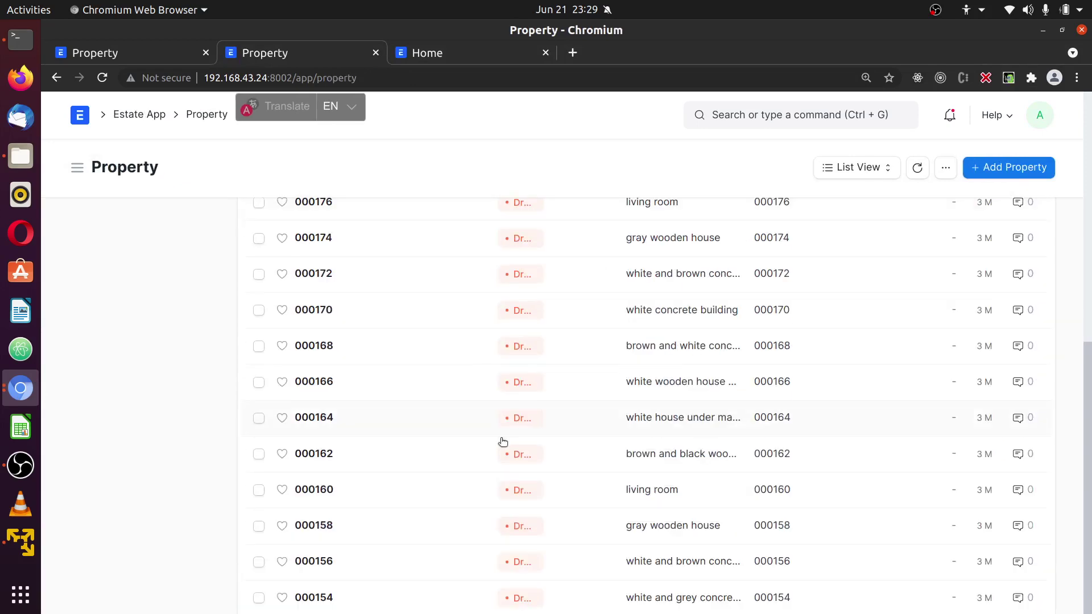
scroll(502, 441, up, 5)
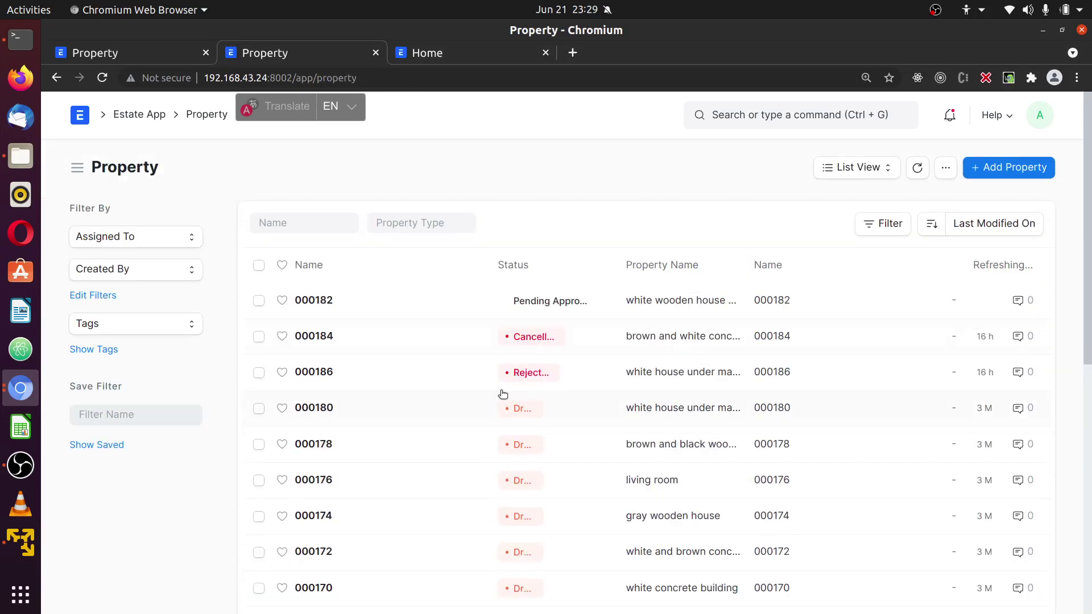
click(307, 299)
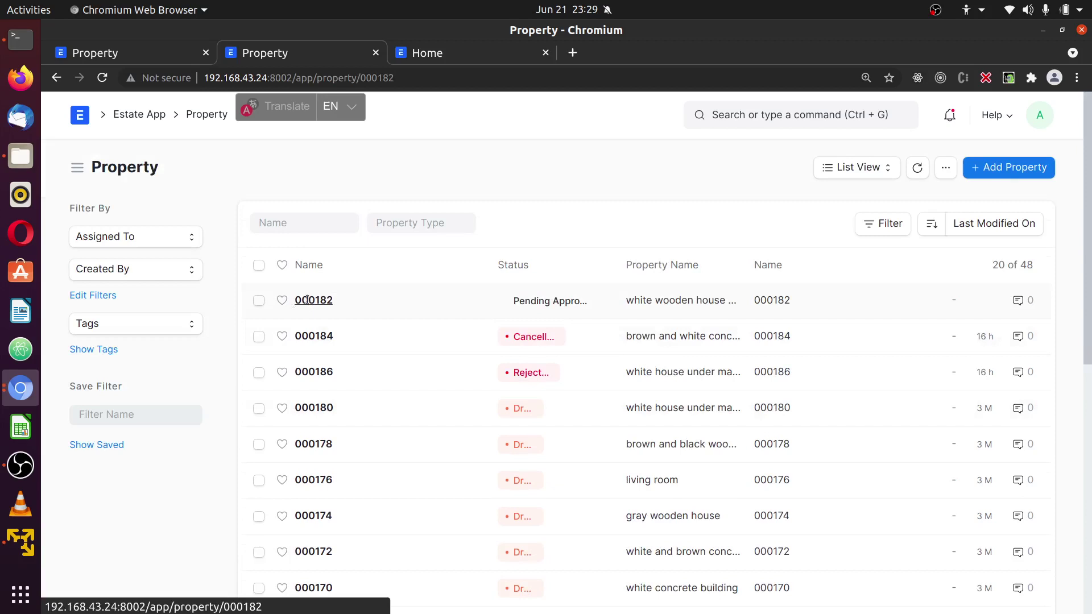
Step: Apply the Approve workflow action to property 000182 and dismiss the update message
click(1018, 178)
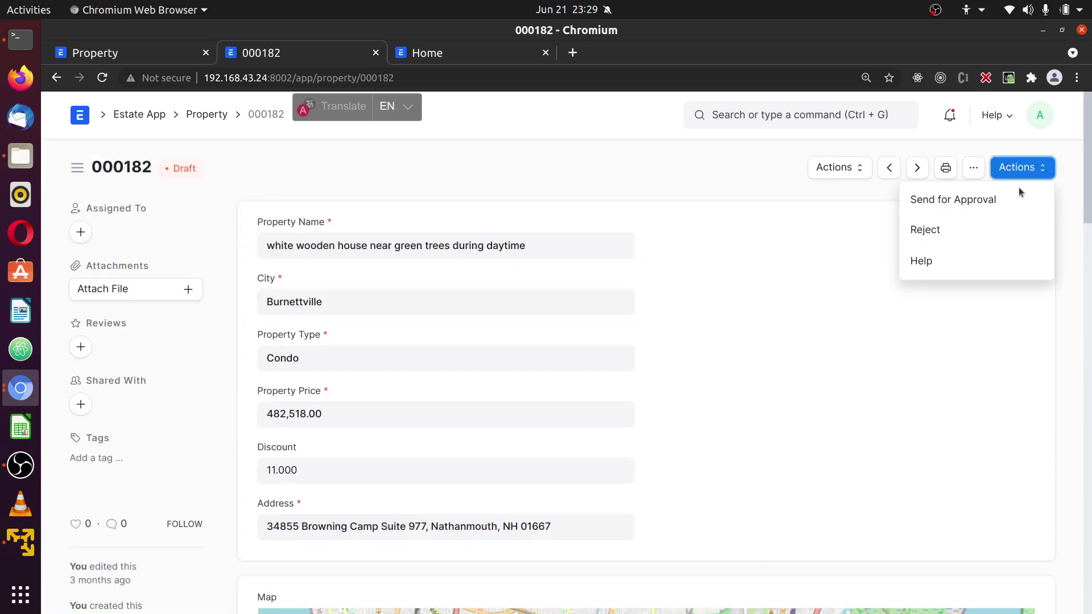
click(991, 200)
key(Return)
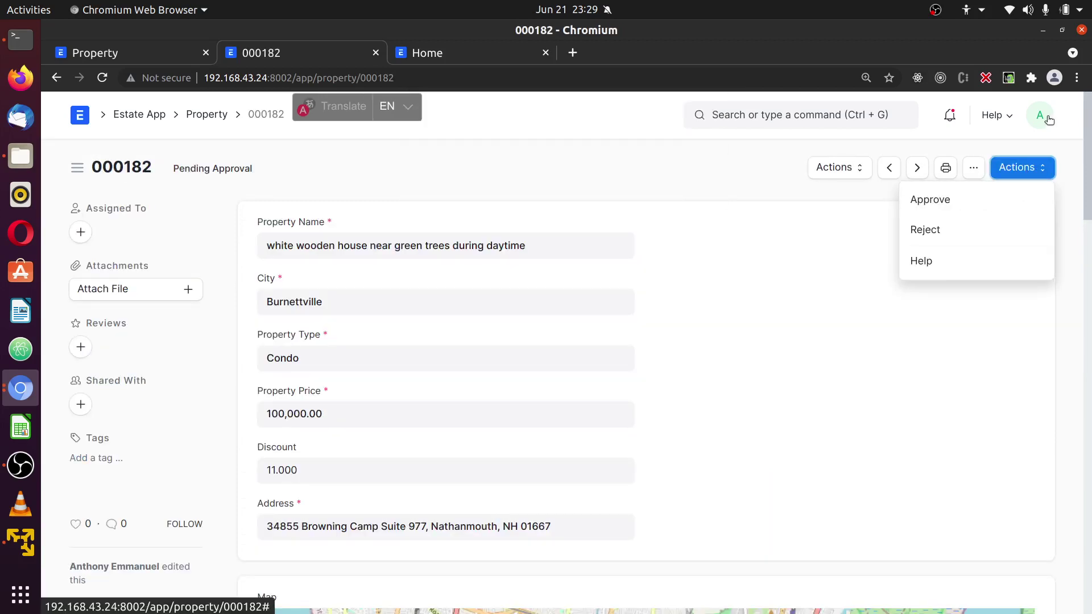
click(1049, 119)
click(1024, 167)
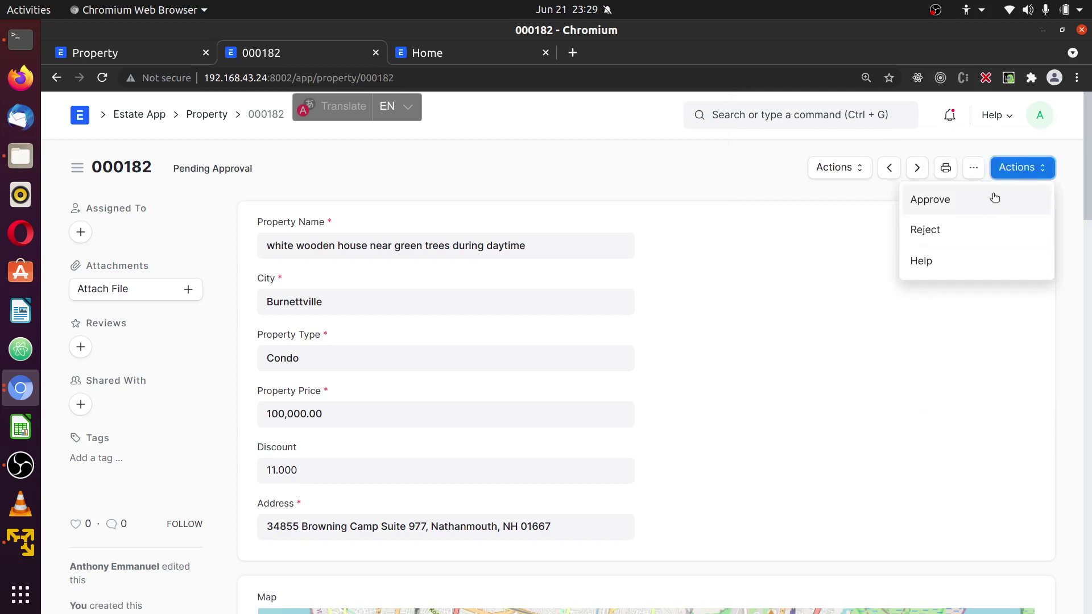
click(480, 209)
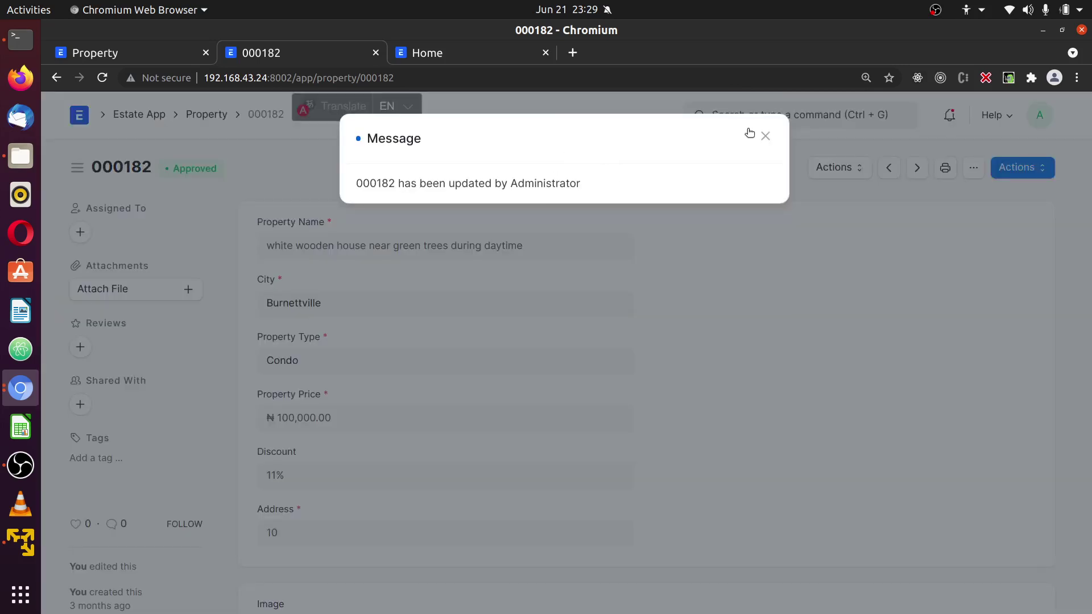
click(766, 136)
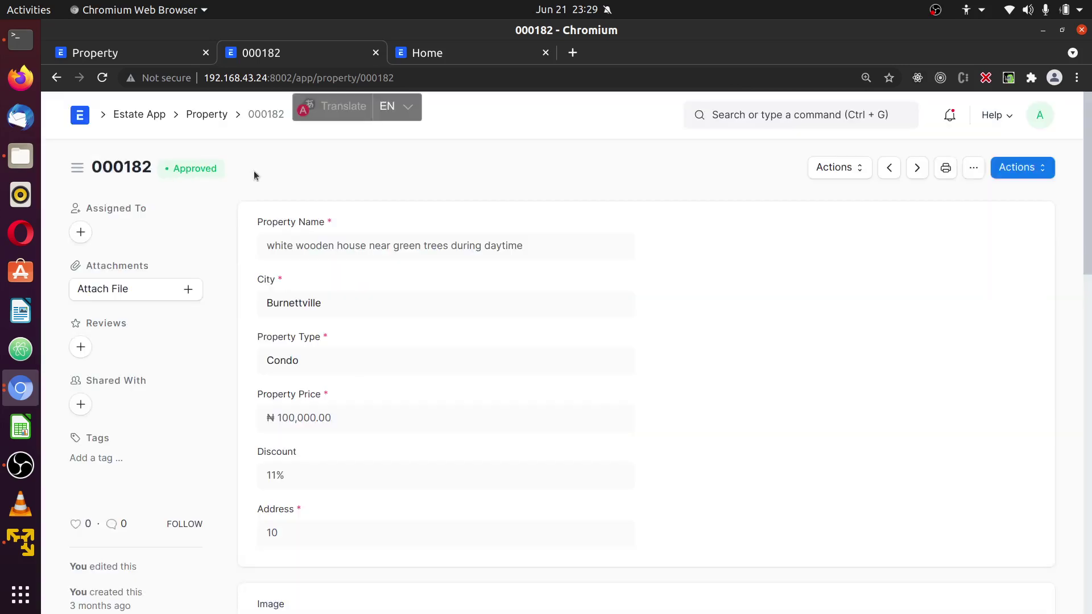
Step: Check the workflow status of property 000182 in the incognito window and return to the non-incognito window
click(7, 388)
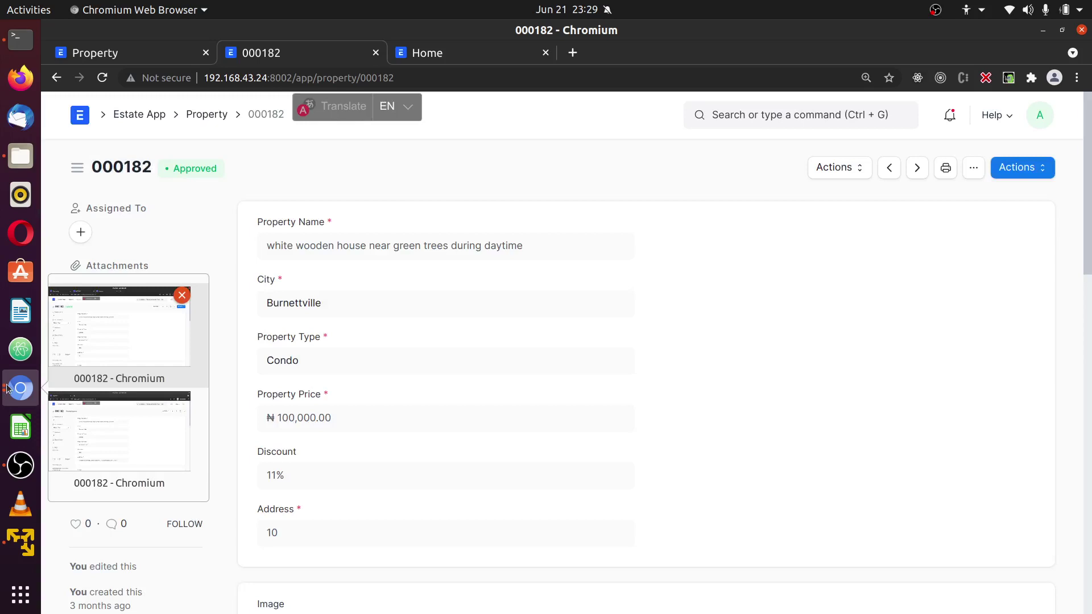
click(87, 447)
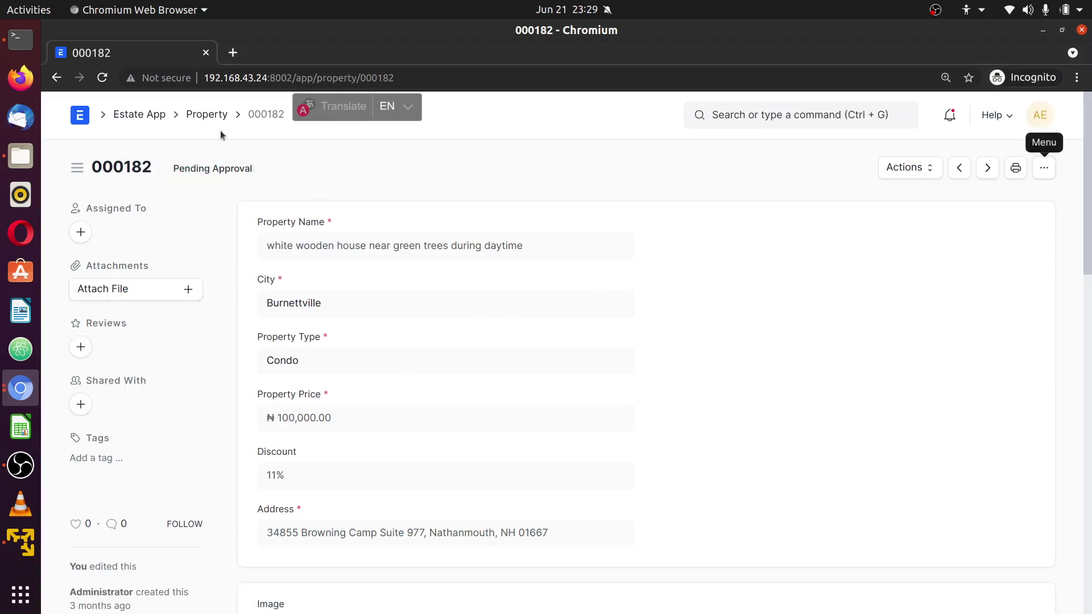
click(20, 388)
click(97, 336)
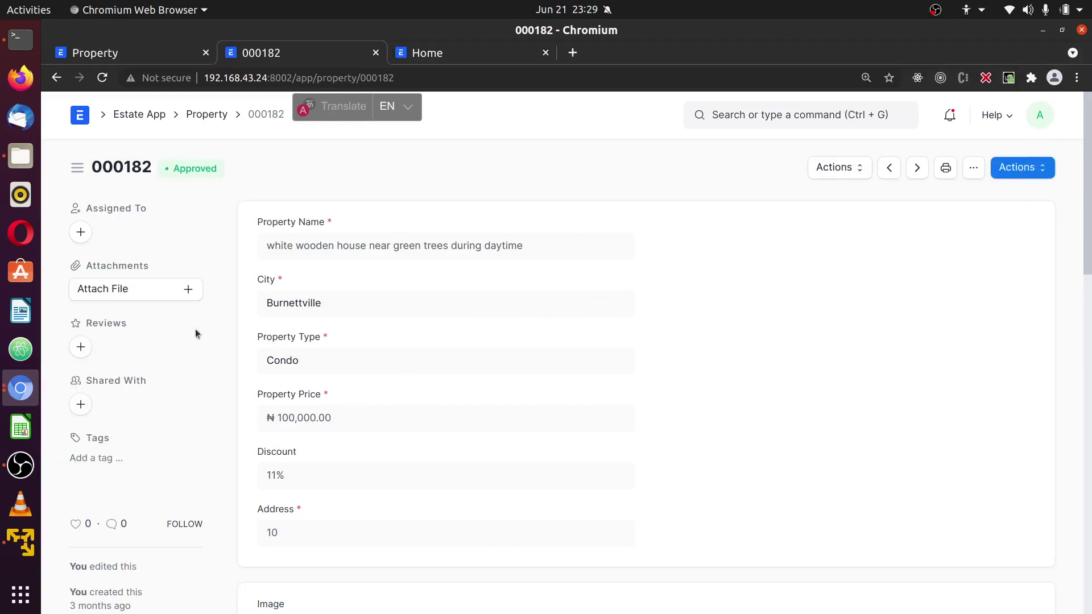
Step: Inspect the condition on the Draft state's Send to Manager transition in the Property workflow and close the row
click(165, 50)
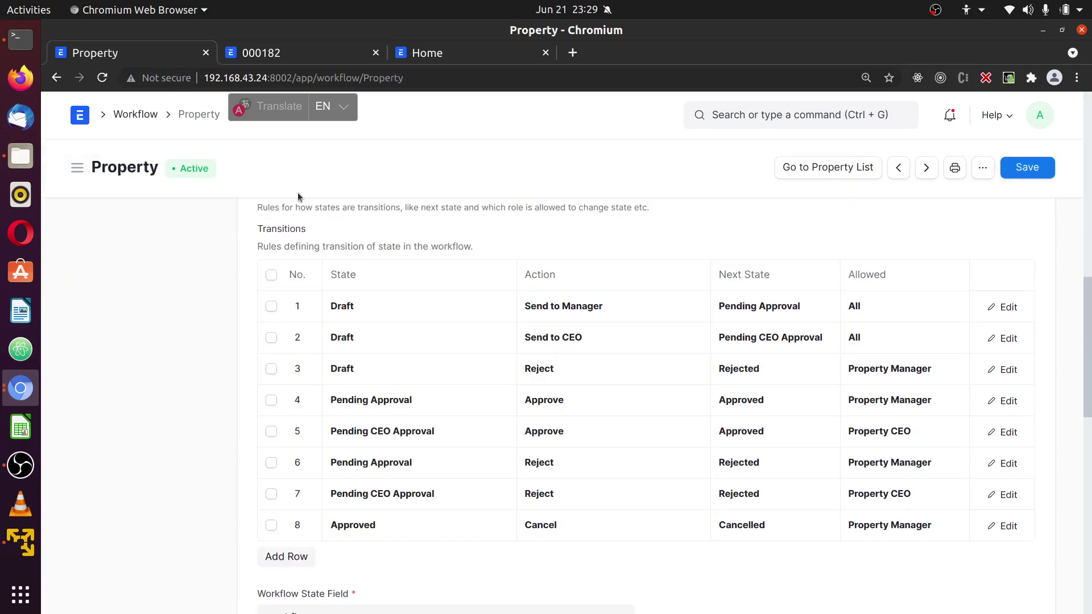
click(1008, 307)
scroll(595, 412, down, 3)
scroll(670, 388, down, 3)
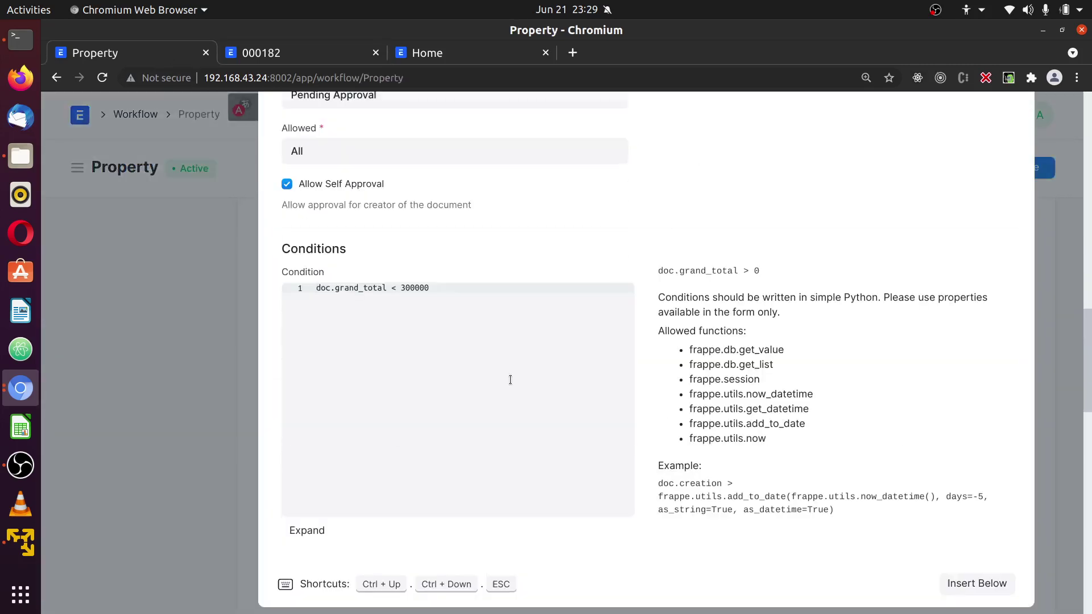
double_click(464, 287)
click(498, 296)
click(160, 330)
Step: Review the Property workflow's general settings, document states with their editing roles, and transition rules
scroll(175, 335, up, 9)
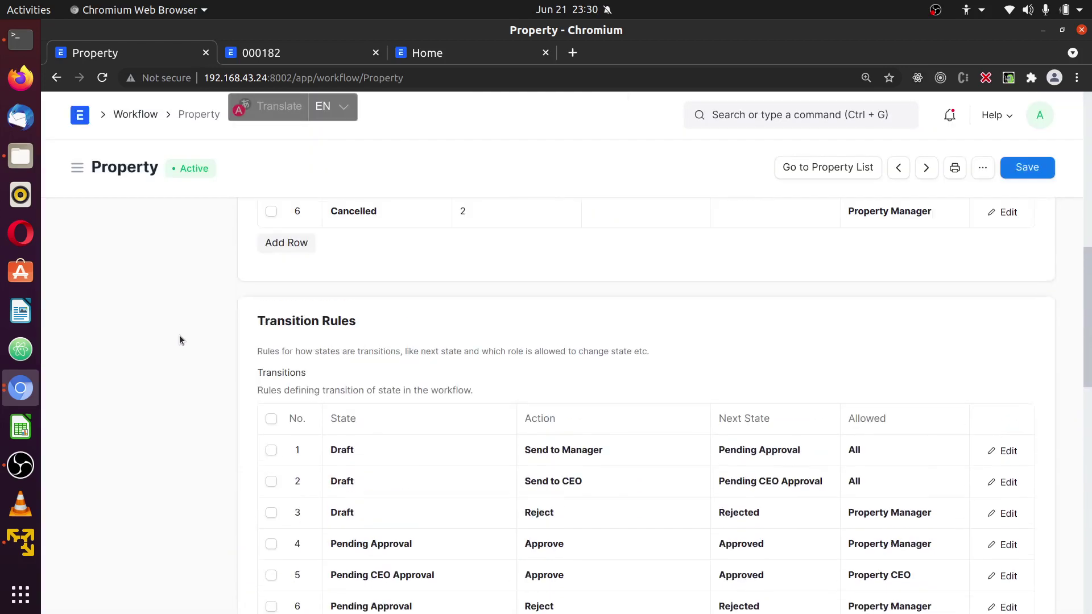
scroll(195, 335, up, 5)
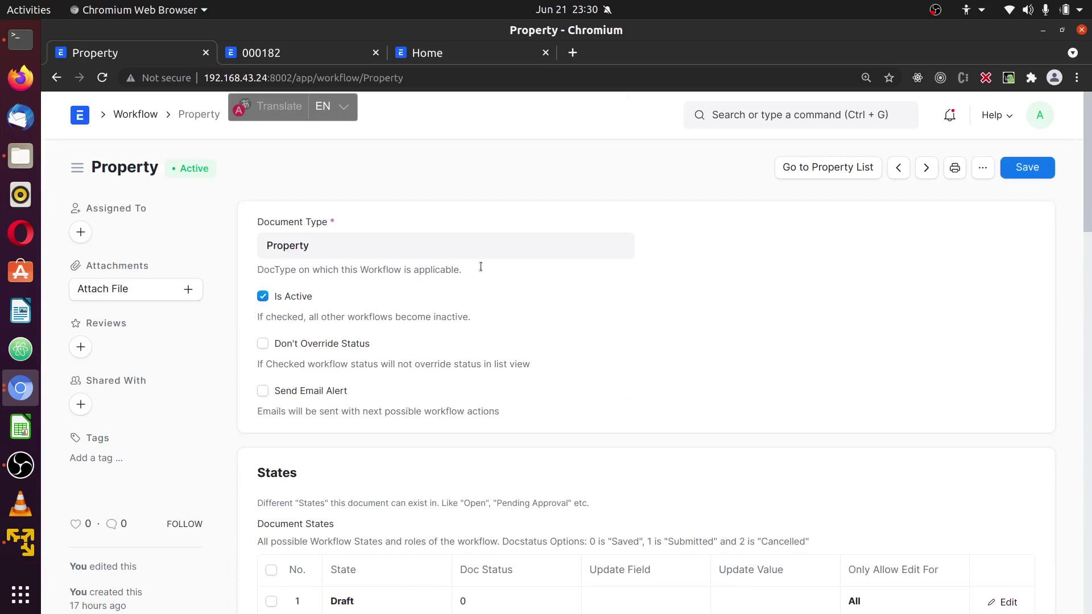
scroll(856, 410, down, 3)
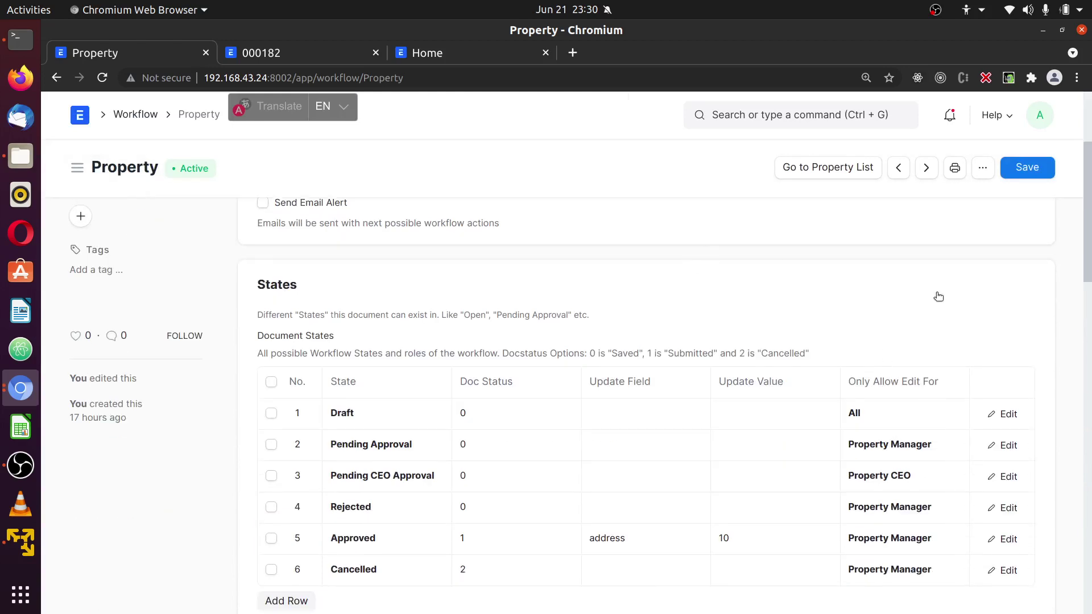
scroll(1012, 284, down, 1)
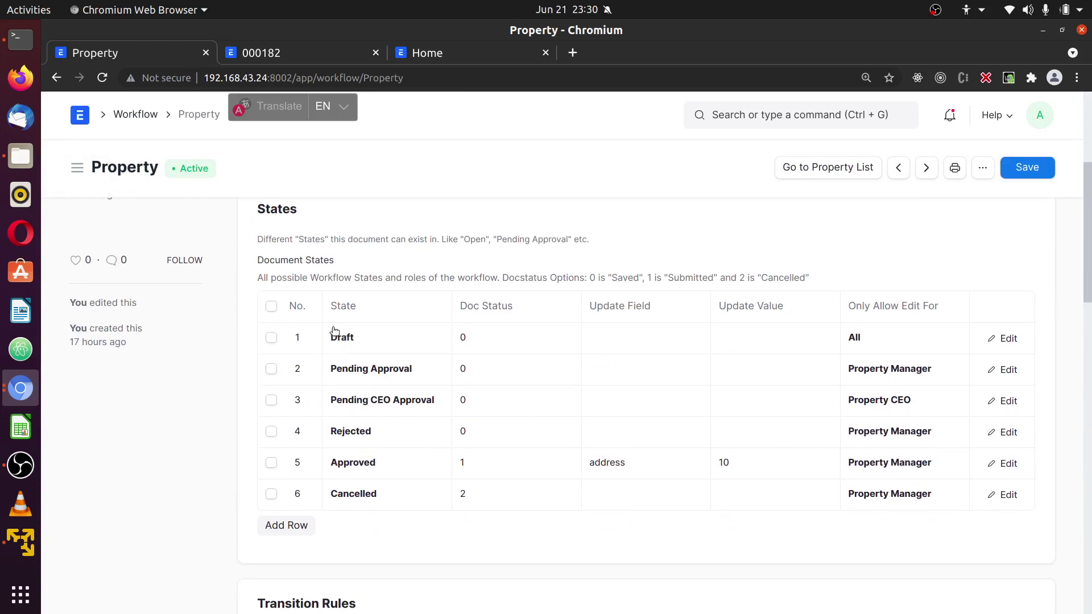
scroll(243, 508, down, 2)
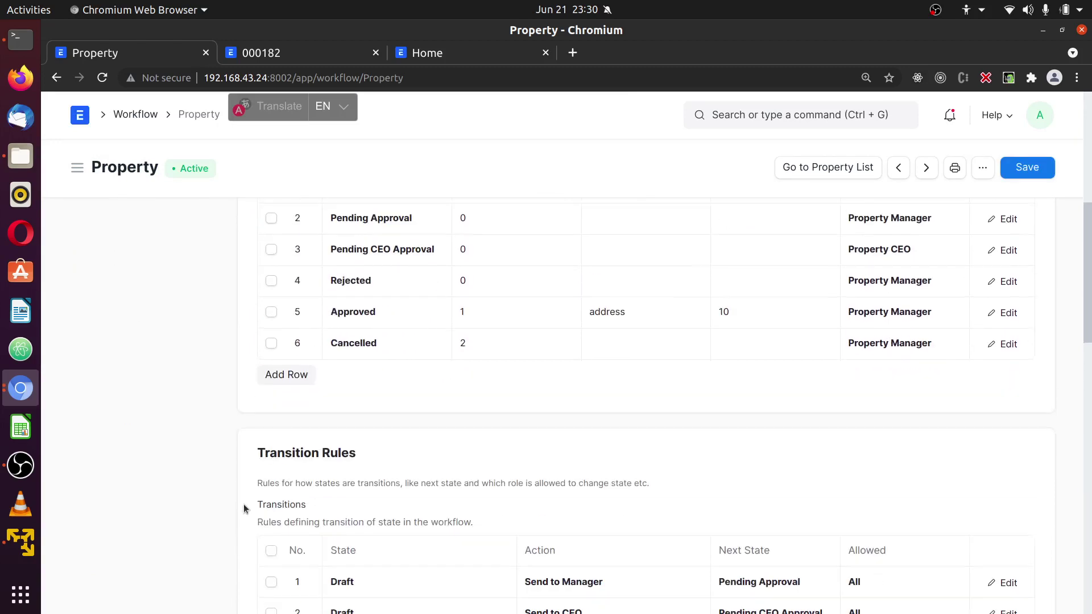
scroll(243, 504, down, 3)
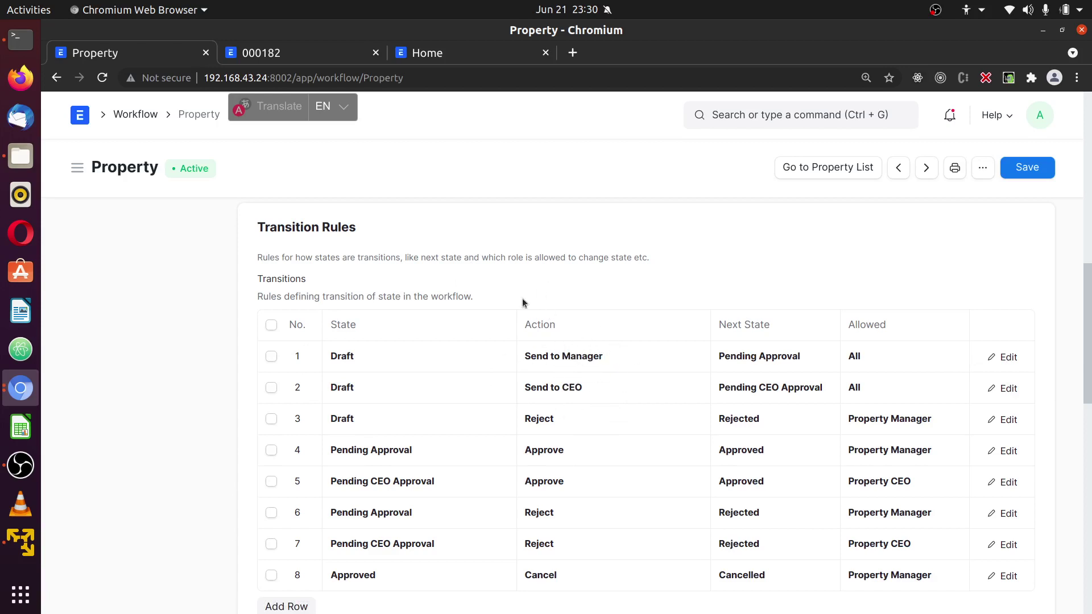
scroll(863, 241, up, 2)
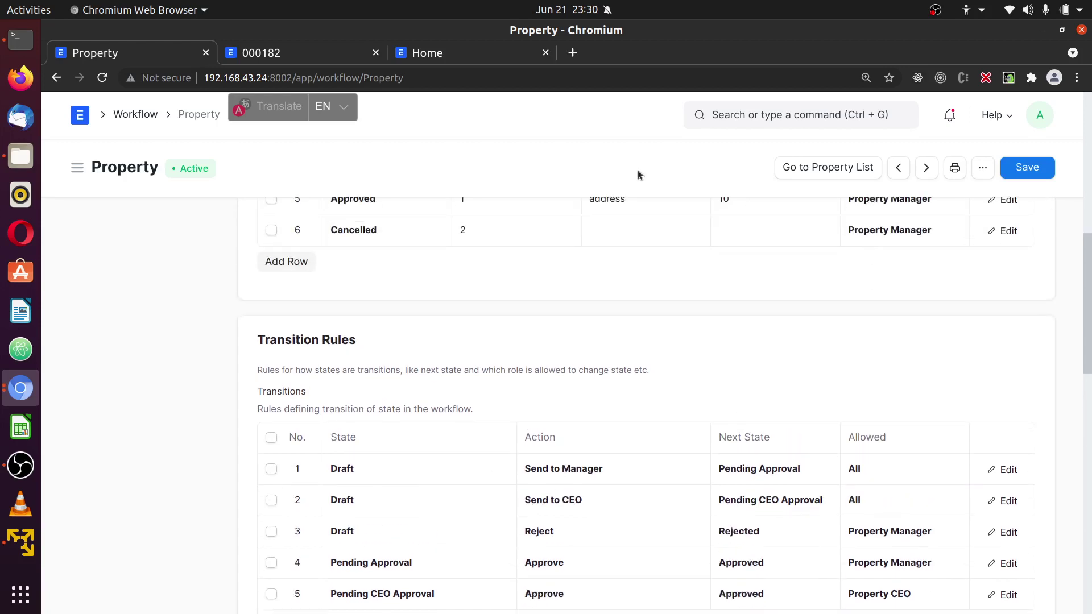
click(777, 123)
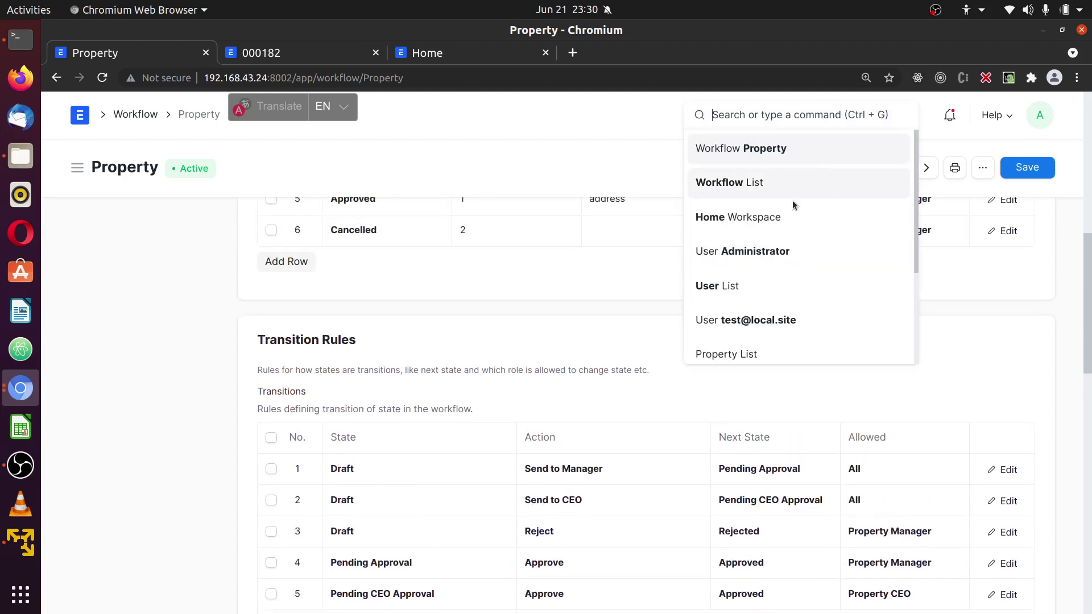
click(182, 298)
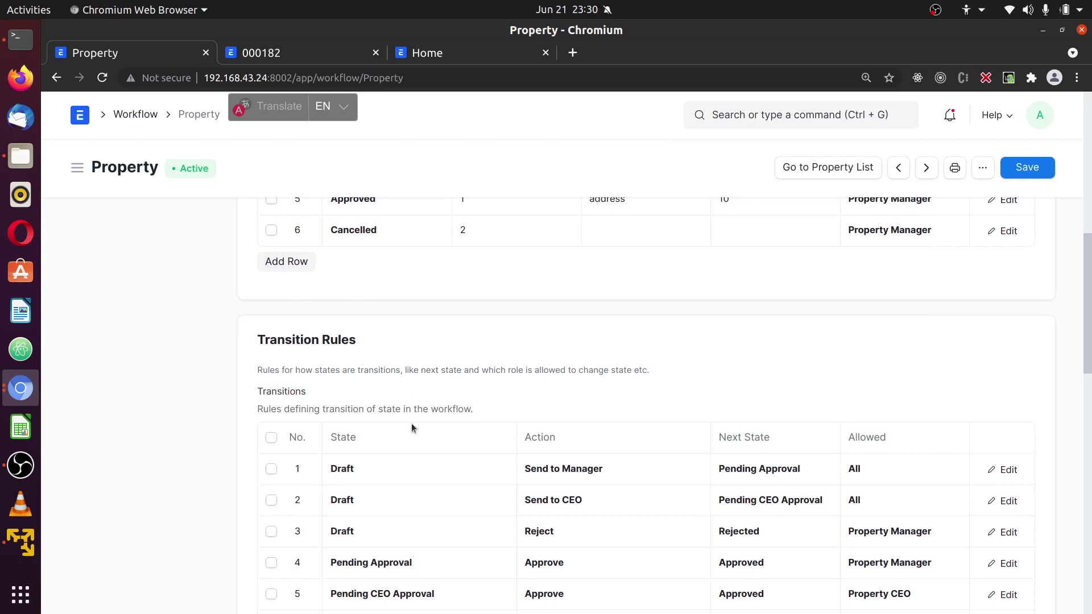
Step: Examine the full list of transitions, check property 000182, and return to the Property workflow
scroll(957, 333, down, 2)
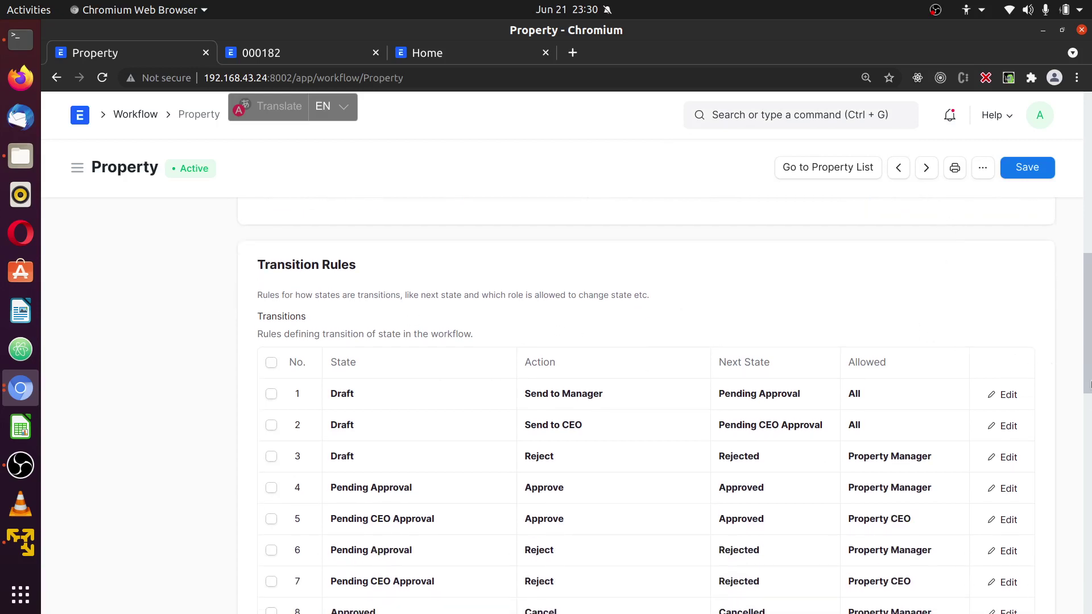
scroll(970, 288, down, 2)
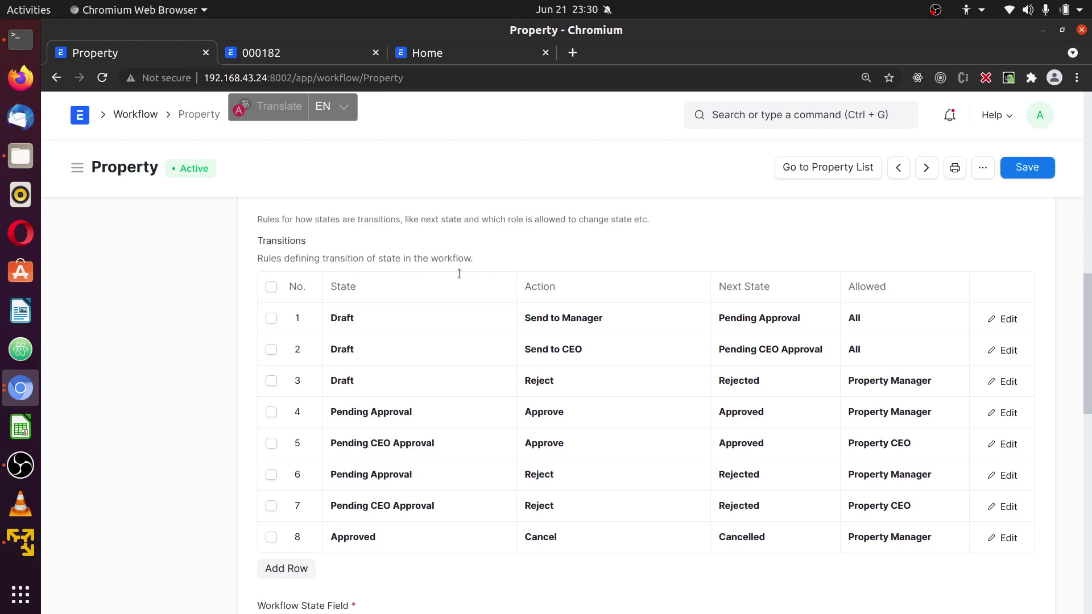
click(315, 54)
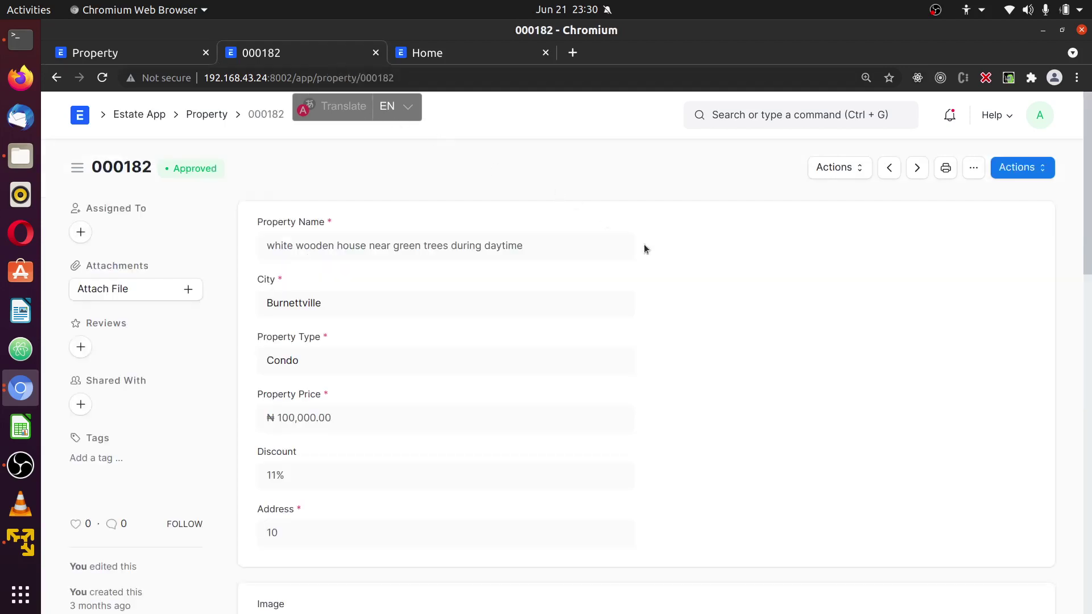
click(166, 53)
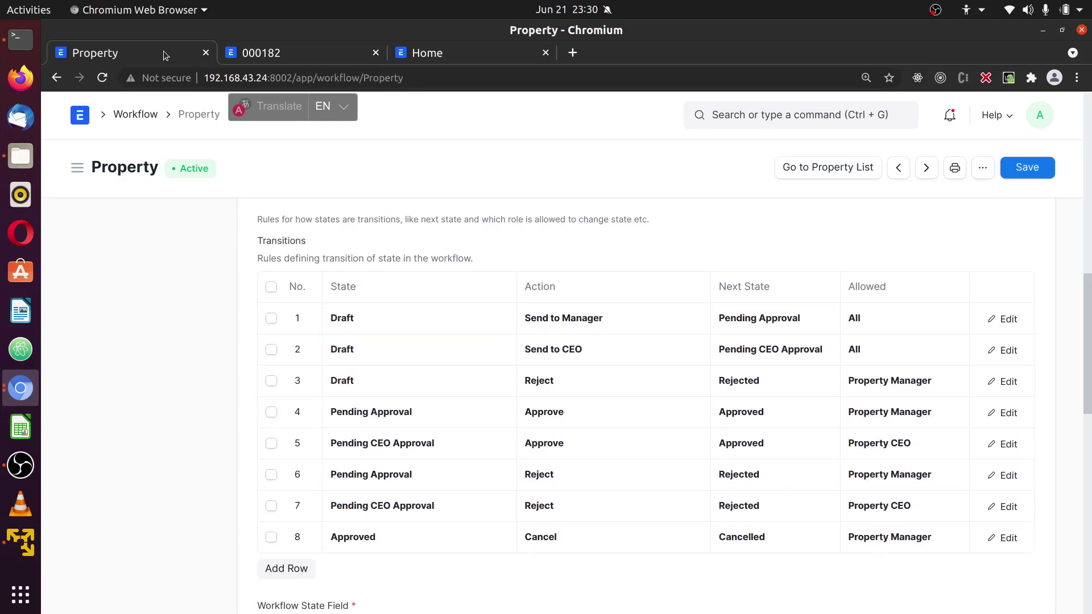